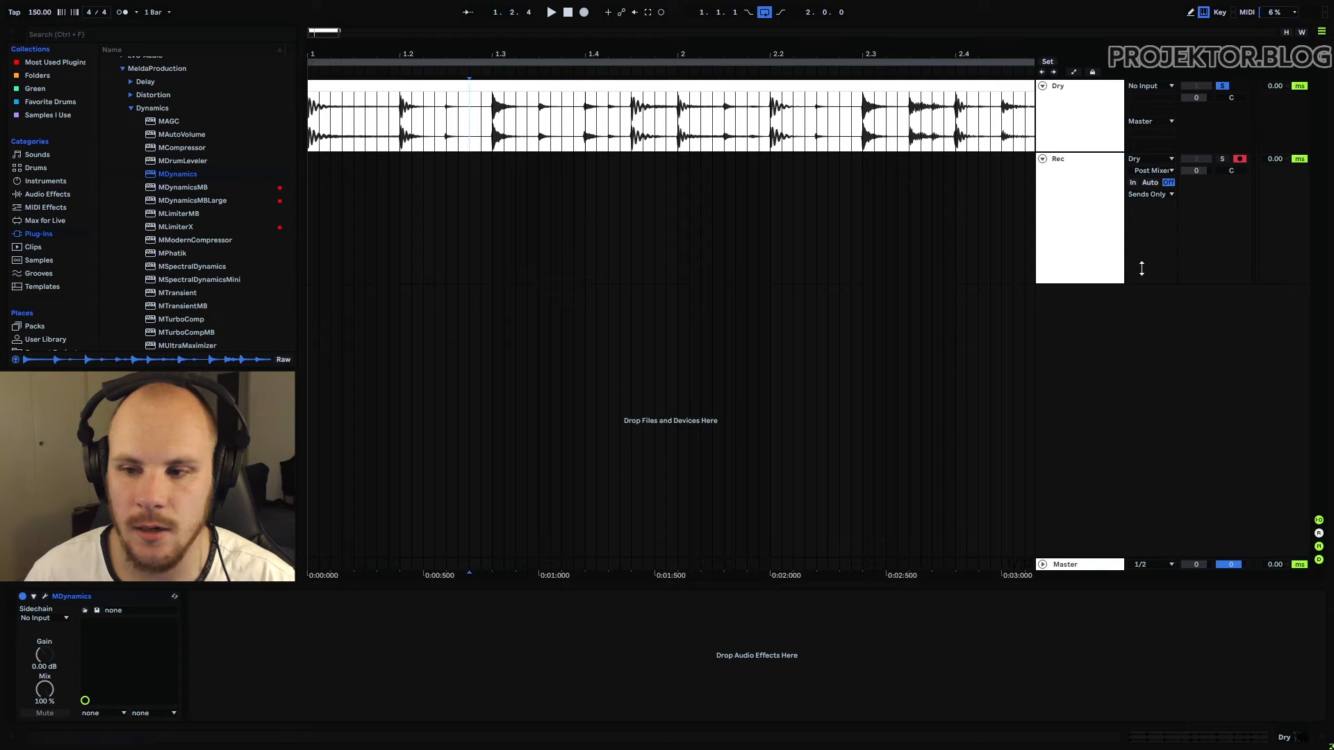
Step: Compare the drum hit at 1.2.1 with the following hit at 1.2.3 by selecting each in the Dry clip
{"action": "left_click", "coordinate": [1081, 225]}
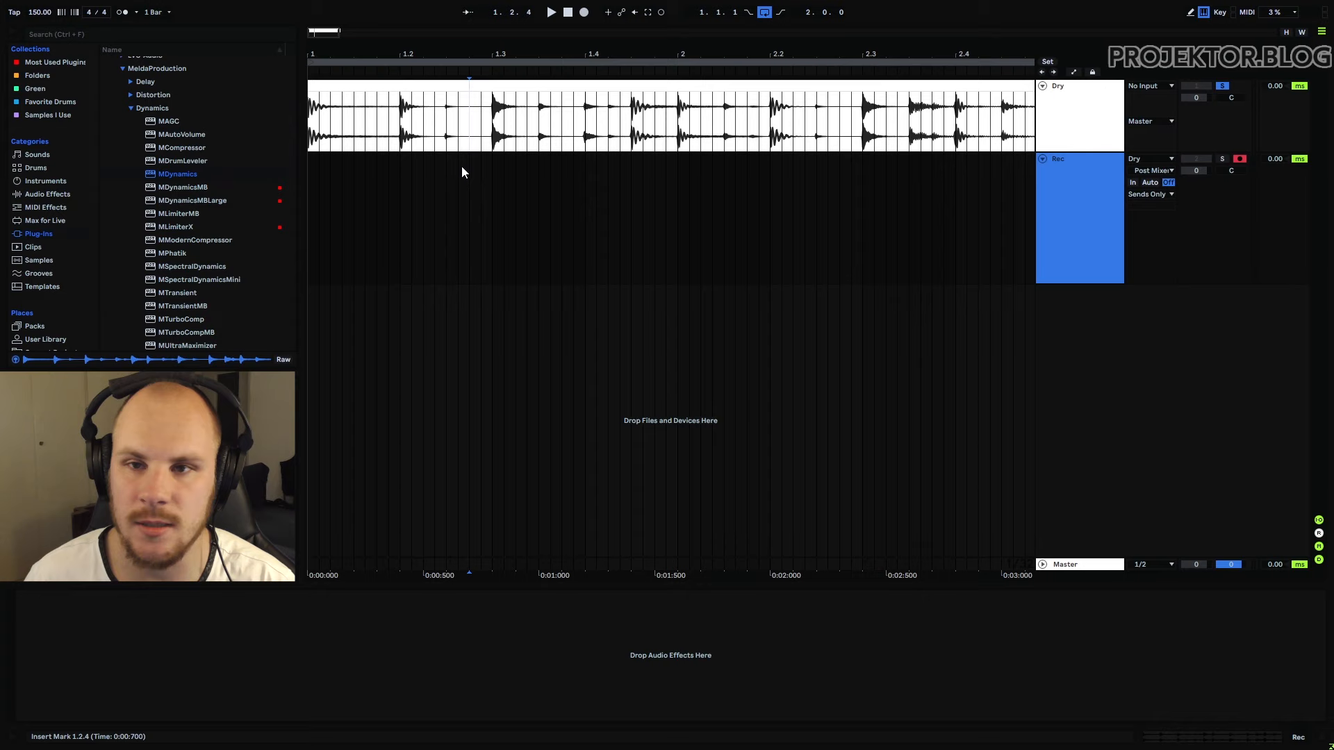
{"action": "left_click_drag", "start_coordinate": [408, 124], "coordinate": [467, 127]}
{"action": "left_click", "coordinate": [467, 135]}
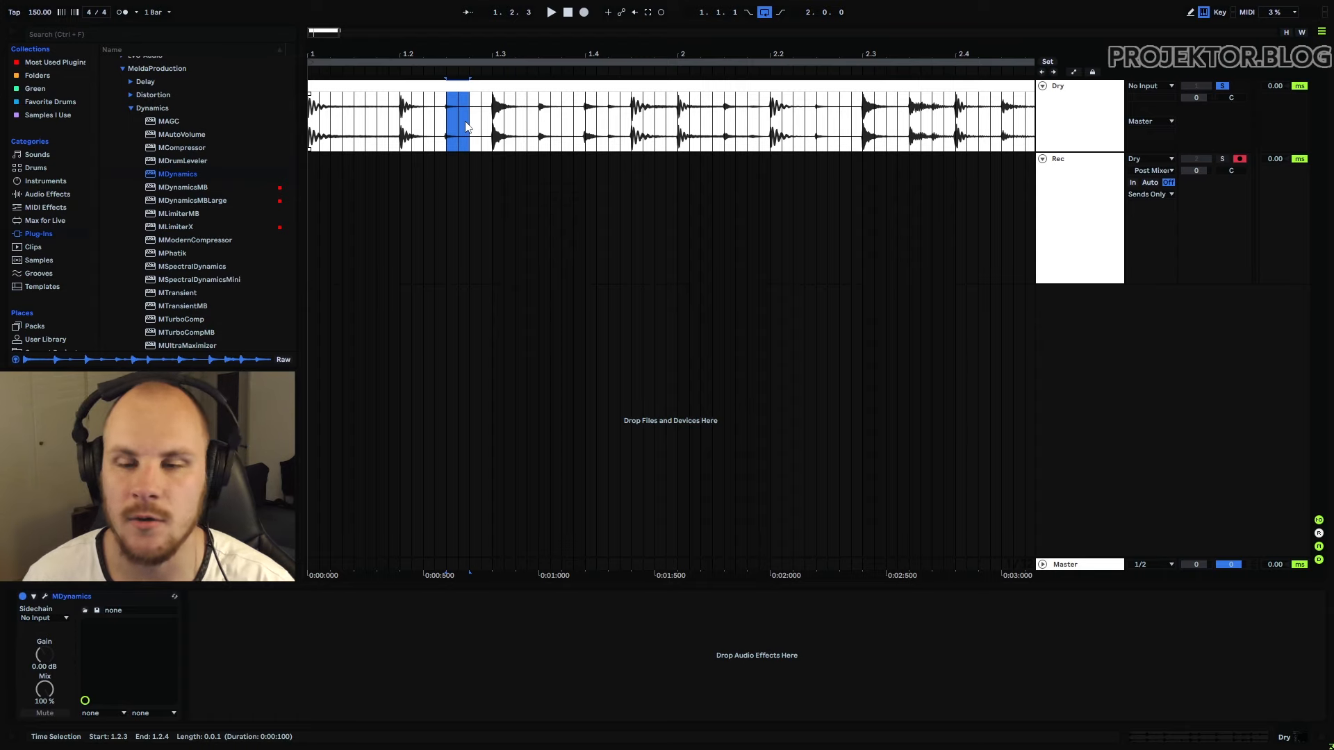
{"action": "left_click_drag", "start_coordinate": [400, 119], "coordinate": [431, 121]}
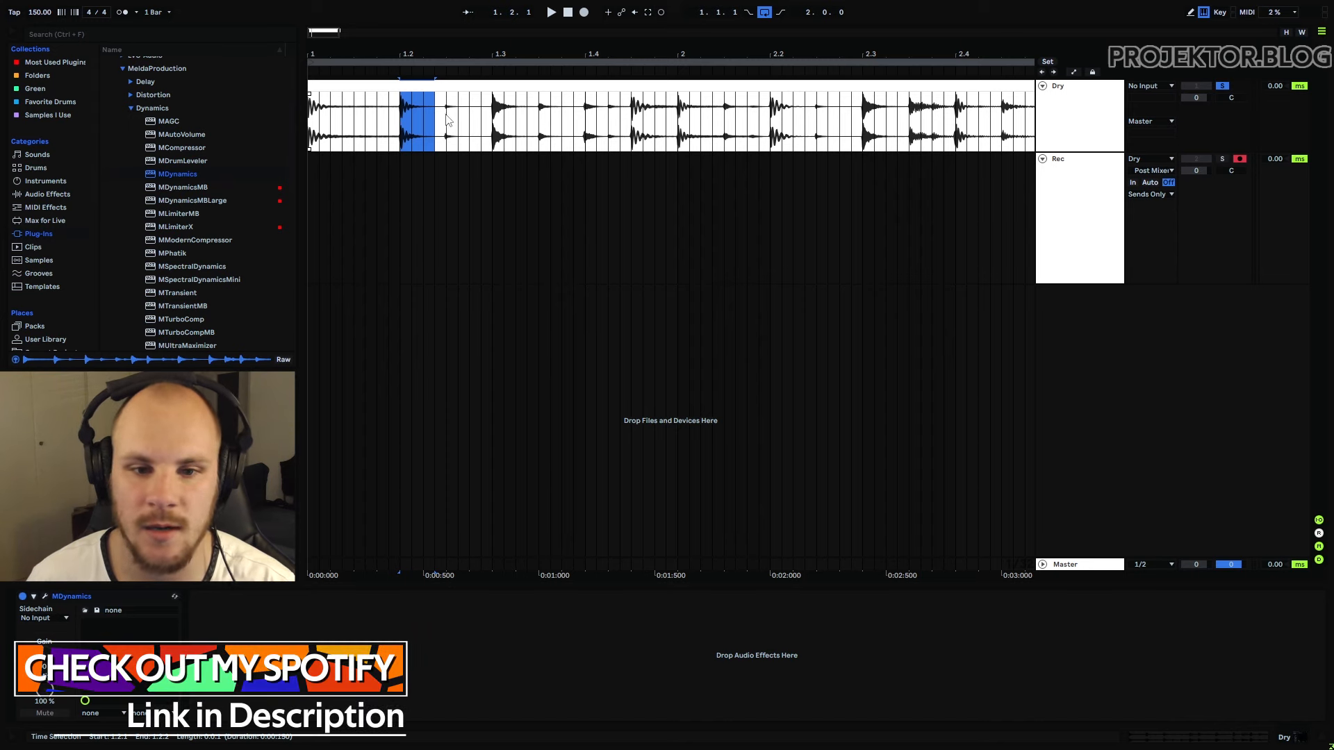
{"action": "left_click_drag", "start_coordinate": [447, 120], "coordinate": [470, 121]}
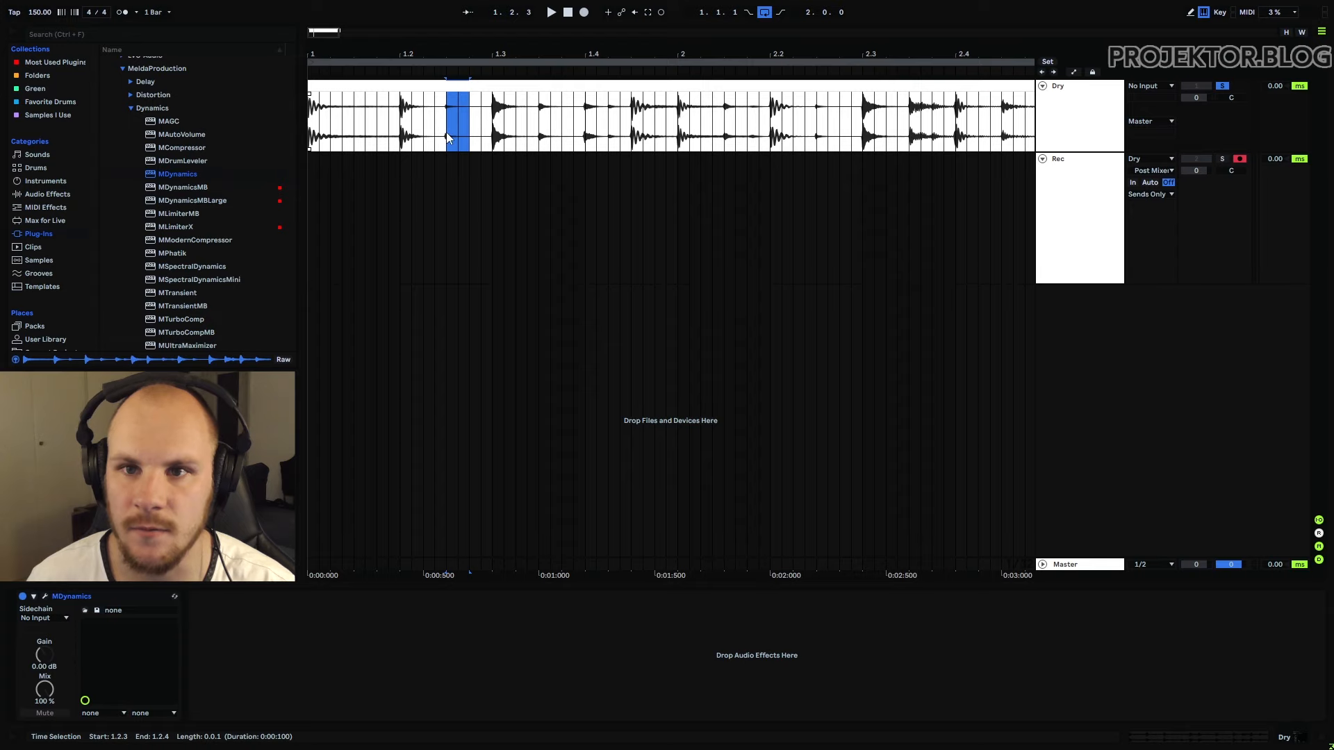
{"action": "left_click_drag", "start_coordinate": [436, 129], "coordinate": [471, 128]}
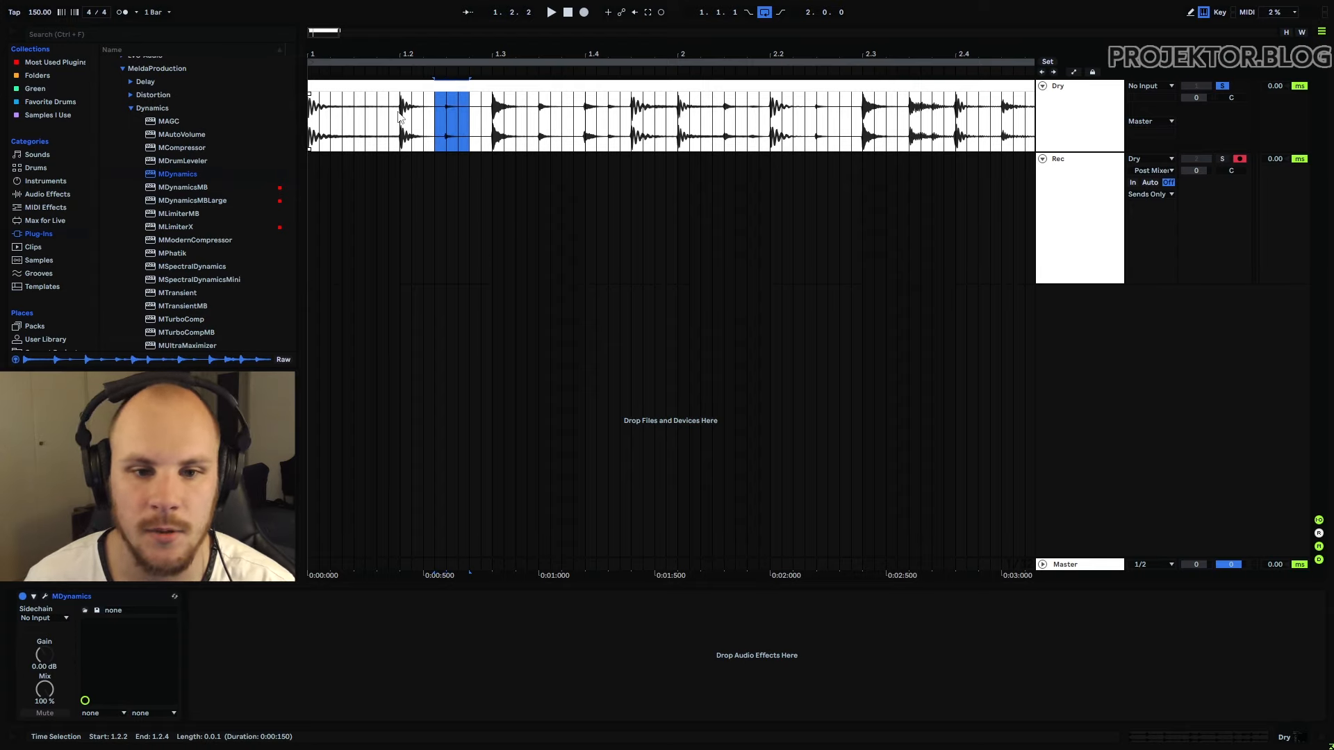
{"action": "left_click_drag", "start_coordinate": [401, 118], "coordinate": [426, 118]}
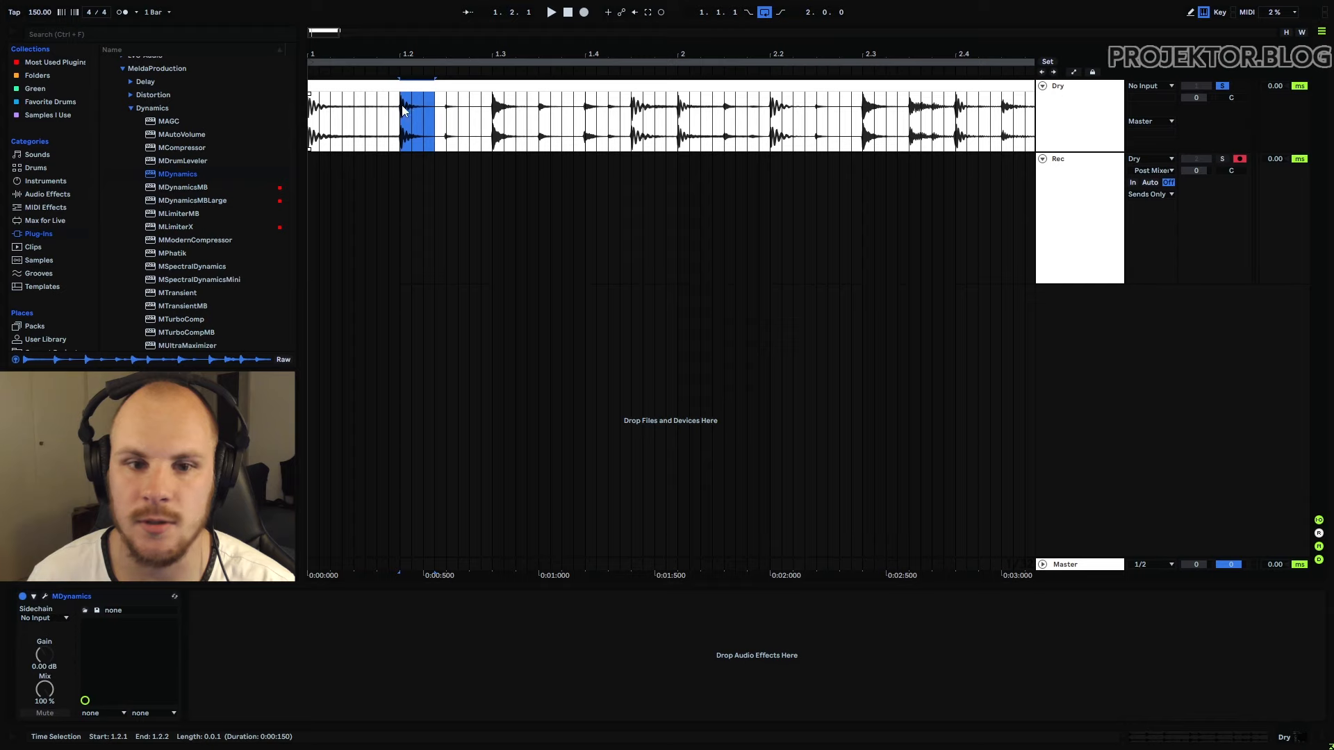
{"action": "left_click_drag", "start_coordinate": [402, 108], "coordinate": [424, 109]}
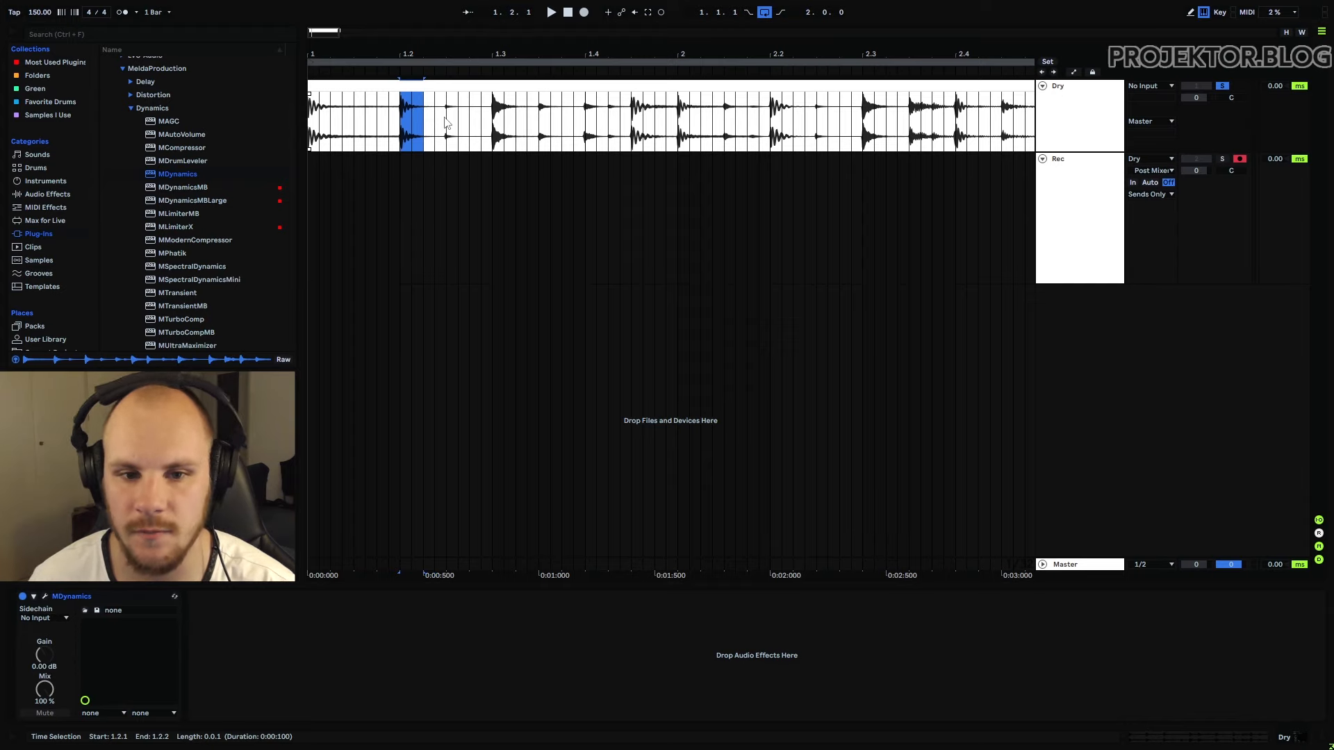
{"action": "left_click_drag", "start_coordinate": [401, 115], "coordinate": [476, 114]}
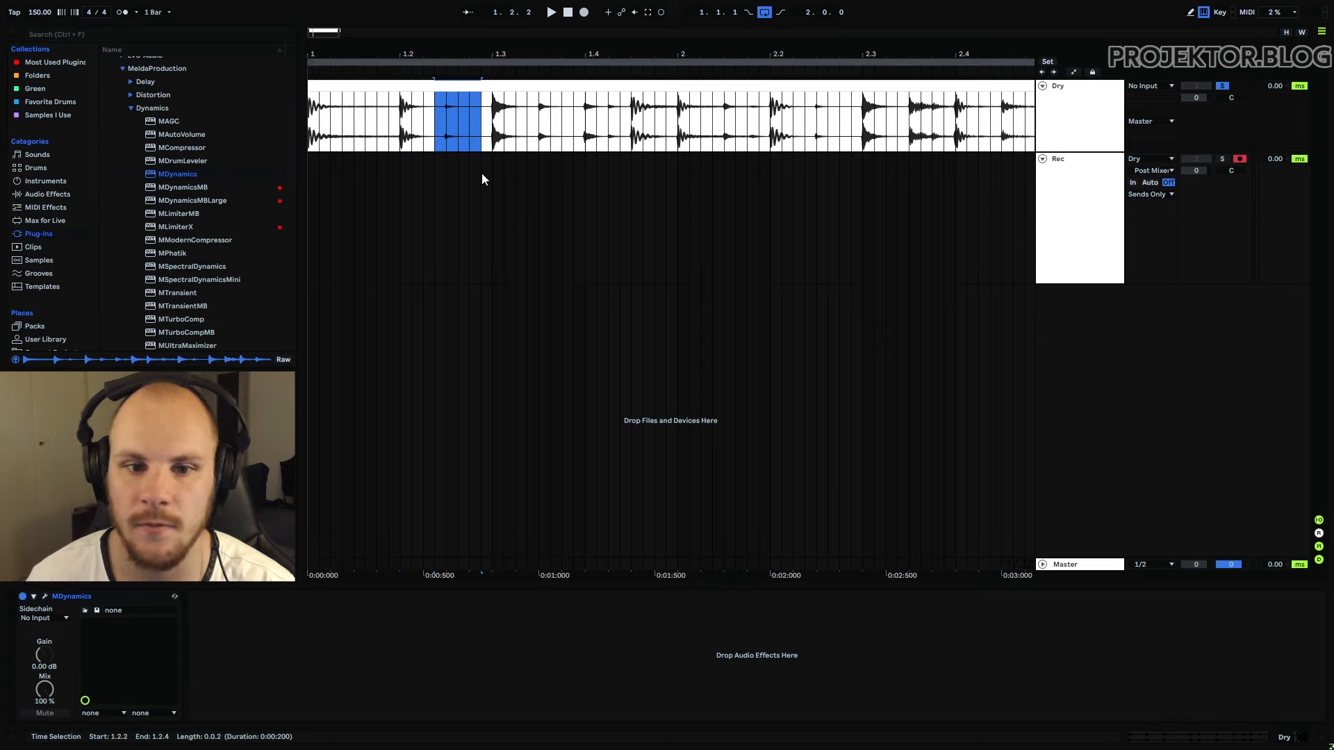
{"action": "left_click_drag", "start_coordinate": [402, 120], "coordinate": [462, 123]}
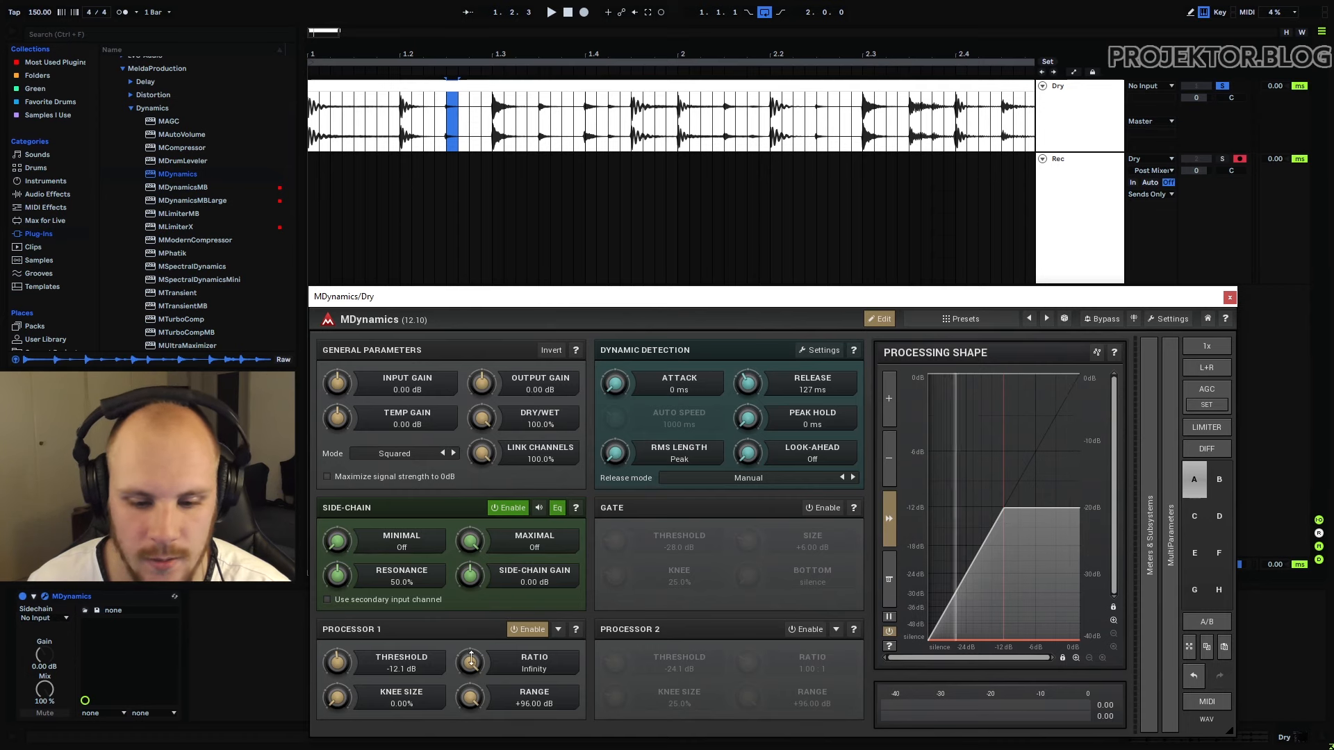
Step: Try a 4.00:1 ratio on Processor 1, then a threshold of -13.6 dB with the ratio at Infinity
{"action": "left_click_drag", "start_coordinate": [473, 662], "coordinate": [472, 696]}
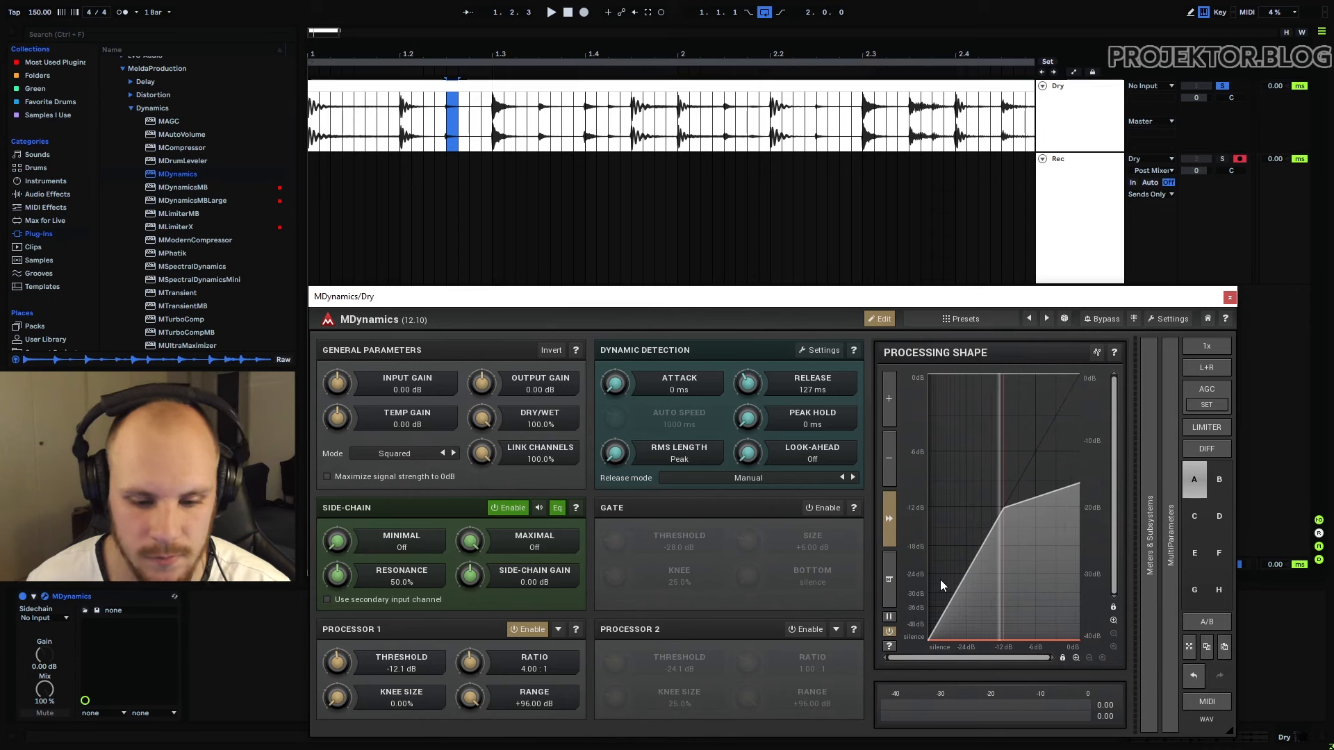
{"action": "mouse_move", "coordinate": [338, 662]}
{"action": "left_mouse_down"}
{"action": "mouse_move", "coordinate": [338, 684]}
{"action": "mouse_move", "coordinate": [337, 647]}
{"action": "mouse_move", "coordinate": [337, 670]}
{"action": "left_mouse_up"}
{"action": "left_click_drag", "start_coordinate": [470, 662], "coordinate": [470, 604]}
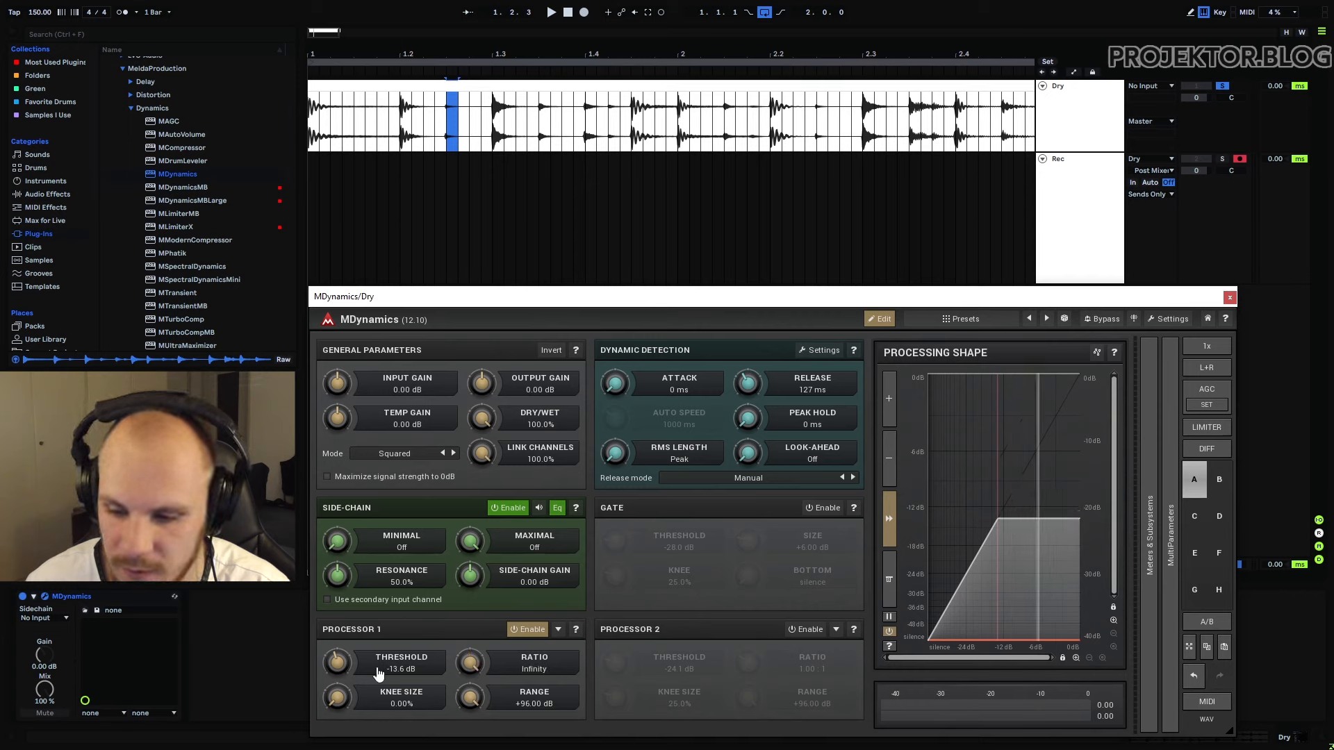
Step: Try Processor 1 thresholds of -17.6, -17.1, -30.5 and -8.99 dB with the Infinity ratio
{"action": "left_click_drag", "start_coordinate": [378, 673], "coordinate": [379, 684]}
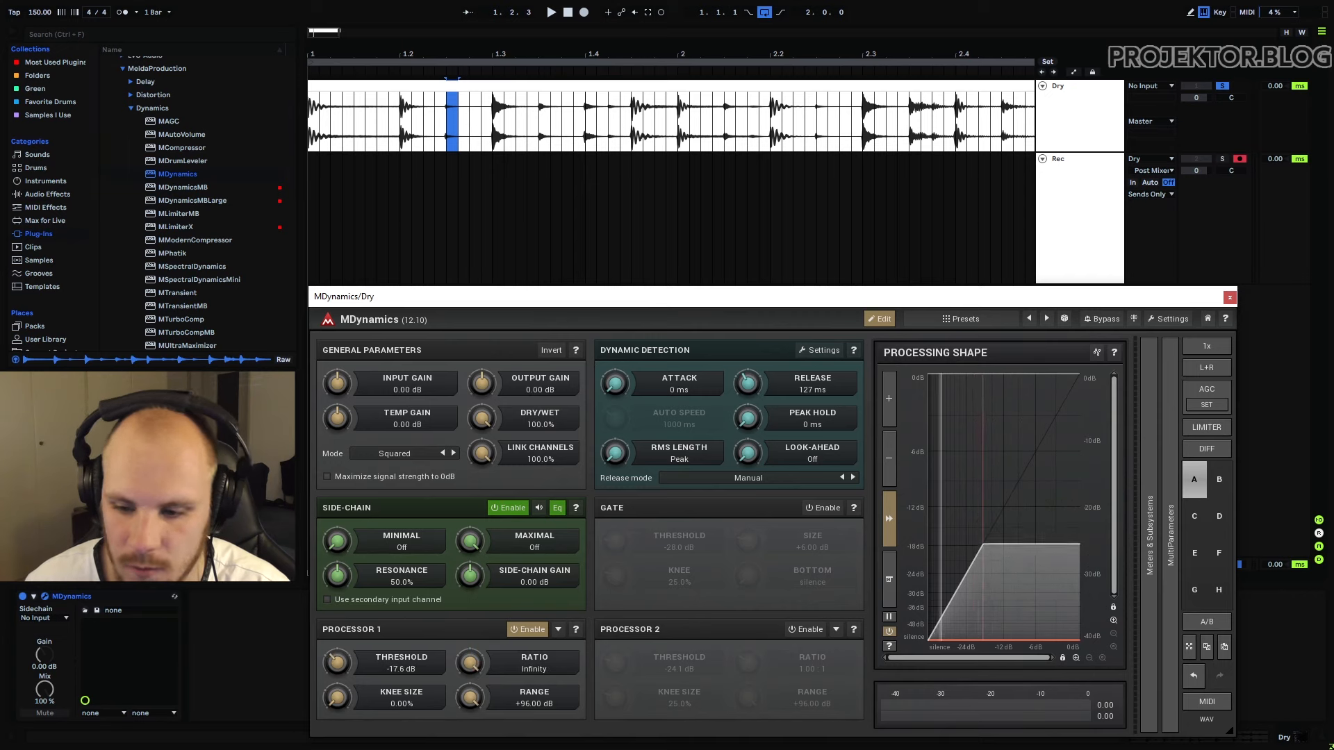
{"action": "left_click_drag", "start_coordinate": [982, 580], "coordinate": [984, 580]}
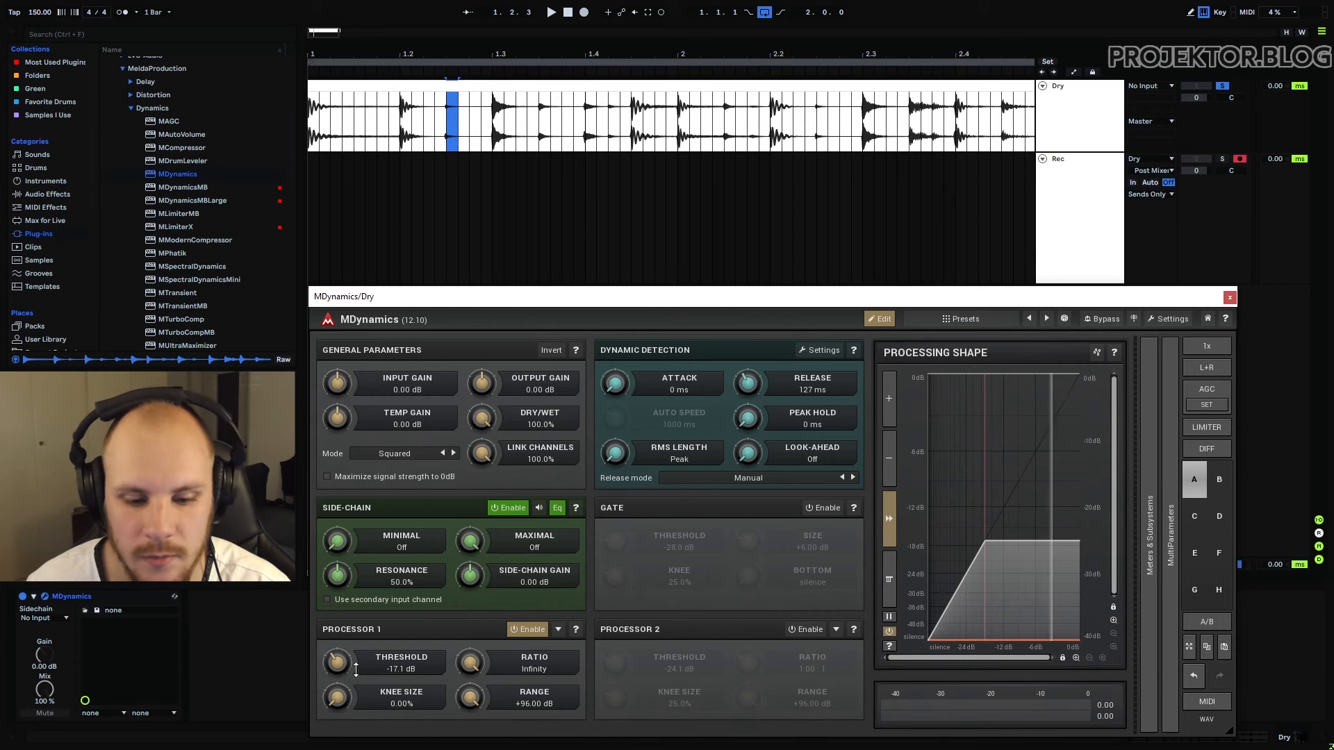
{"action": "left_click_drag", "start_coordinate": [356, 669], "coordinate": [356, 689]}
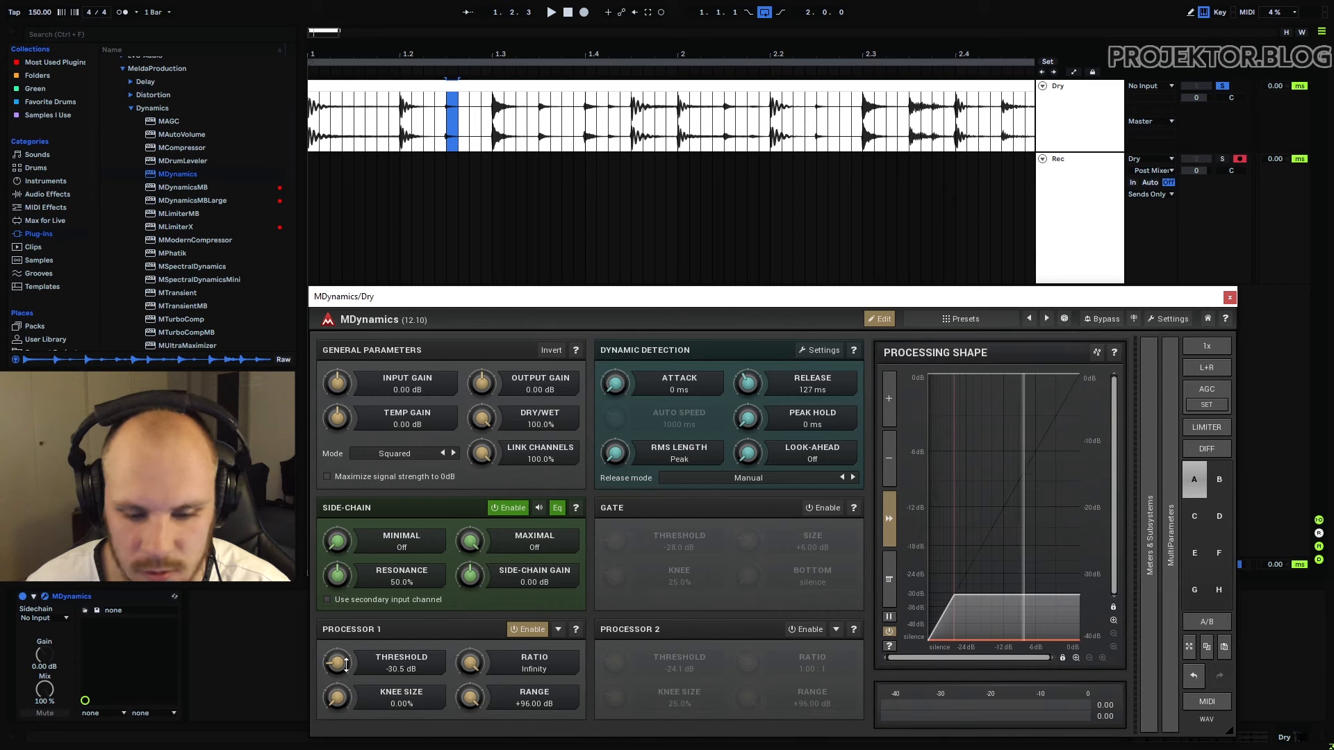
{"action": "left_click_drag", "start_coordinate": [346, 663], "coordinate": [346, 600]}
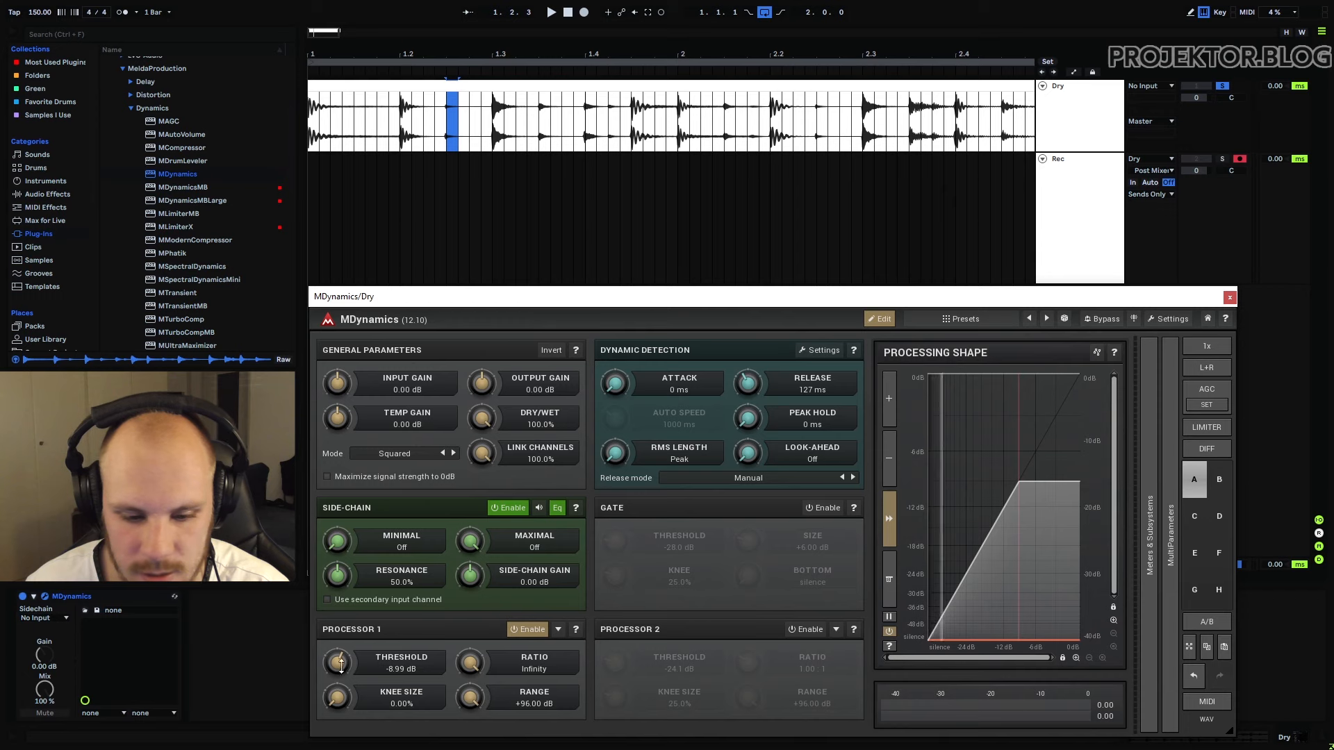
Step: Set Processor 1's threshold to -11.2 dB and its ratio to 4.00:1
{"action": "left_click_drag", "start_coordinate": [387, 678], "coordinate": [340, 677]}
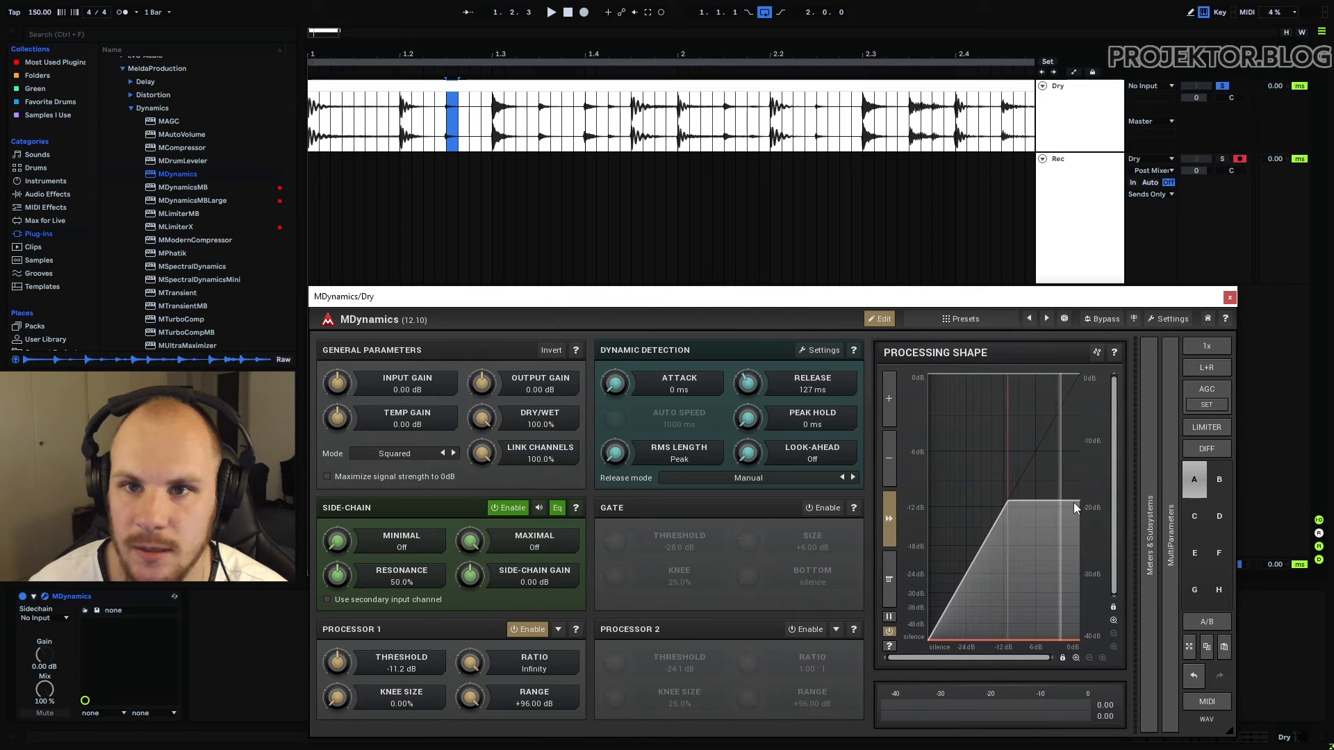
{"action": "left_click_drag", "start_coordinate": [1064, 506], "coordinate": [1064, 495]}
{"action": "left_click_drag", "start_coordinate": [470, 663], "coordinate": [470, 688]}
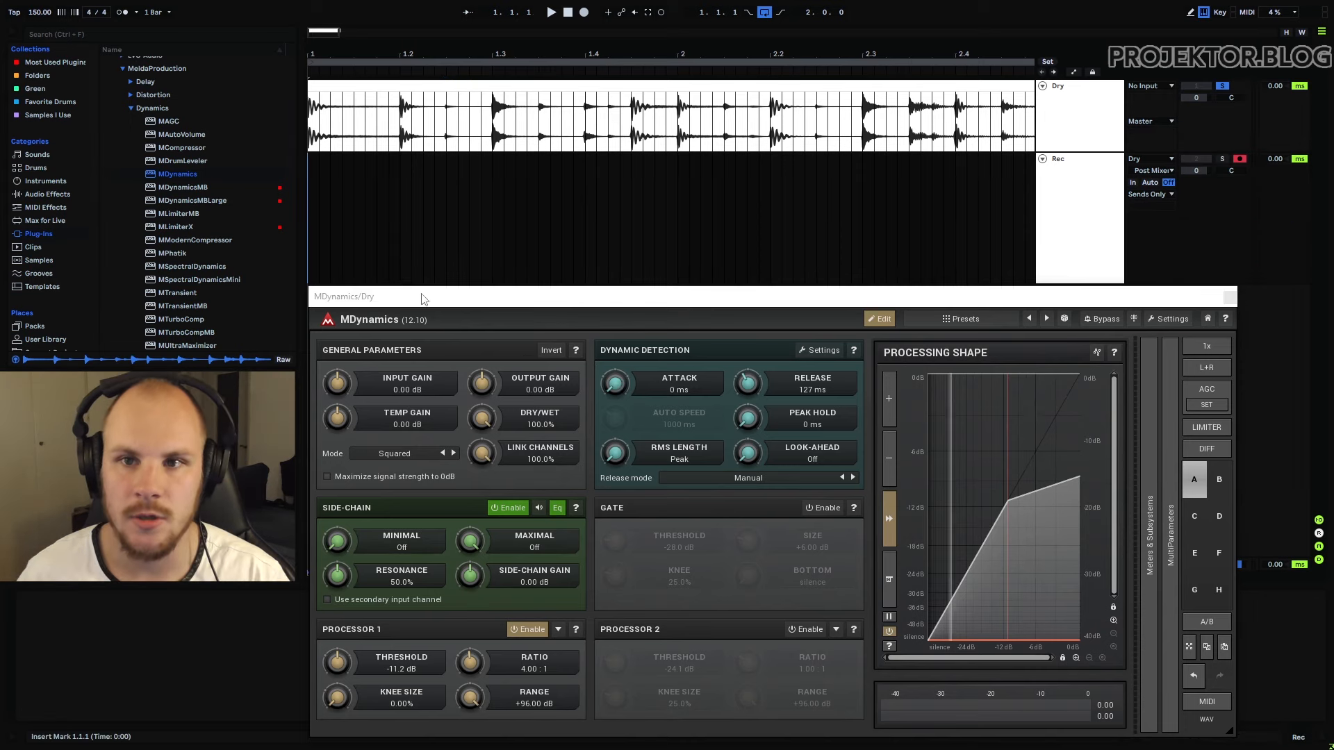
Step: Select about 9 ms of the initial transient of the hit at 1.2.1 in the Dry clip for inspection
{"action": "left_click_drag", "start_coordinate": [311, 182], "coordinate": [858, 198]}
{"action": "left_click", "coordinate": [857, 198]}
{"action": "left_click", "coordinate": [320, 207]}
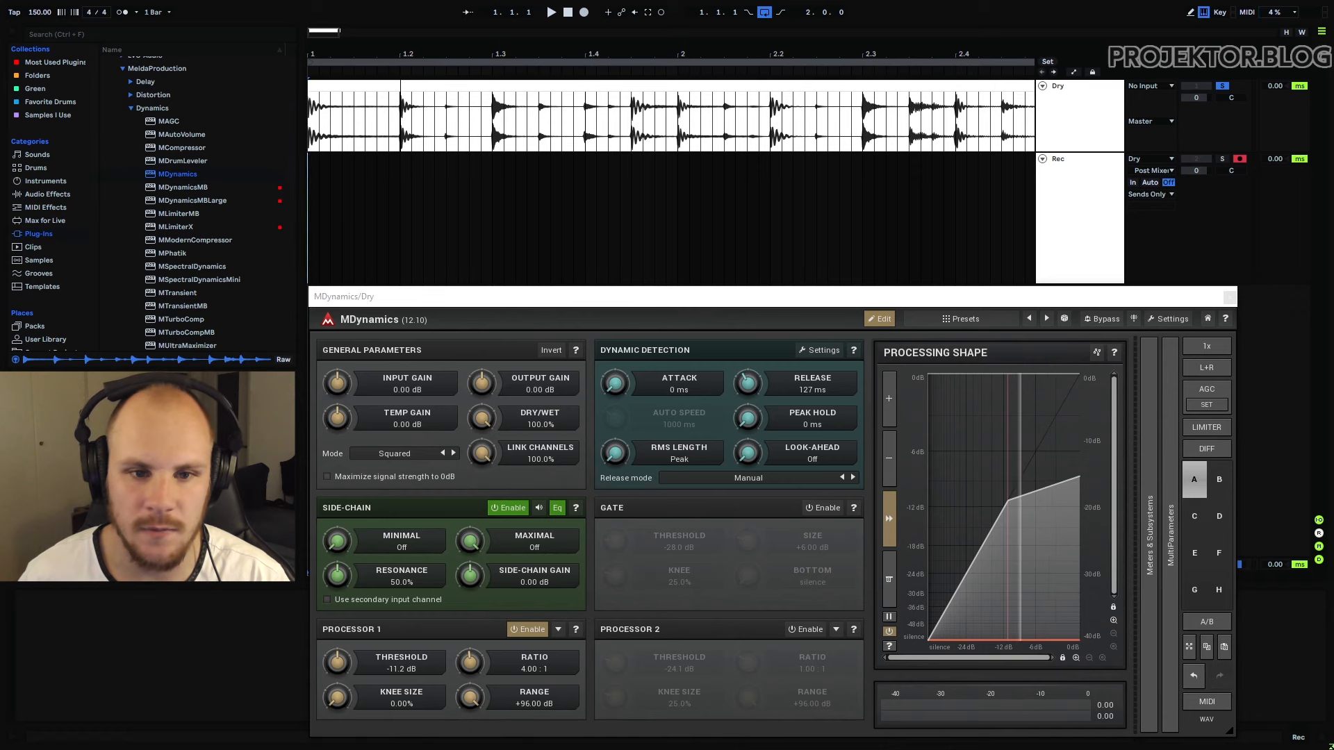
{"action": "left_click_drag", "start_coordinate": [402, 55], "coordinate": [580, 56]}
{"action": "left_click_drag", "start_coordinate": [581, 112], "coordinate": [609, 114]}
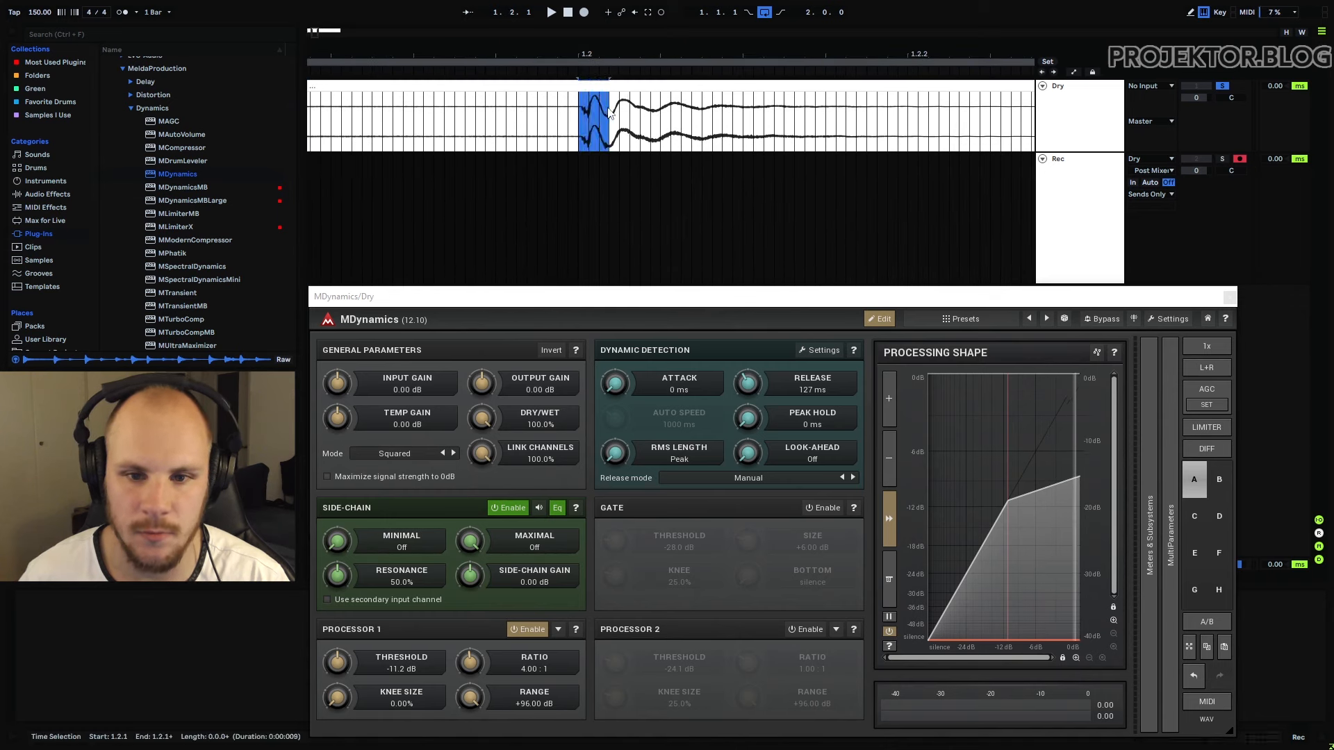
{"action": "left_click_drag", "start_coordinate": [587, 52], "coordinate": [691, 53]}
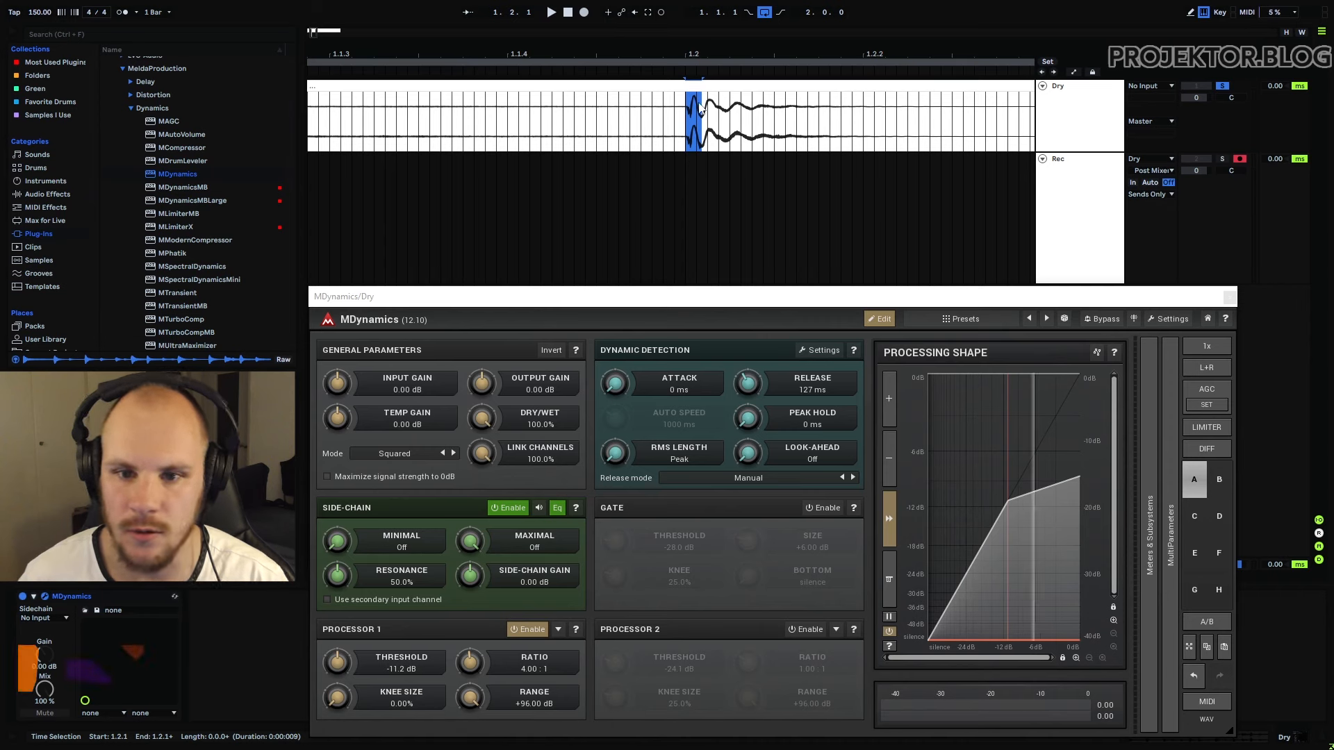
Step: Compare the transient and tail of the Dry clip's hit at 1.2.1, selecting about 12 ms and 60 ms of them
{"action": "left_click_drag", "start_coordinate": [703, 111], "coordinate": [882, 111]}
{"action": "left_click", "coordinate": [729, 107]}
{"action": "key", "text": "minus"}
{"action": "key", "text": "minus"}
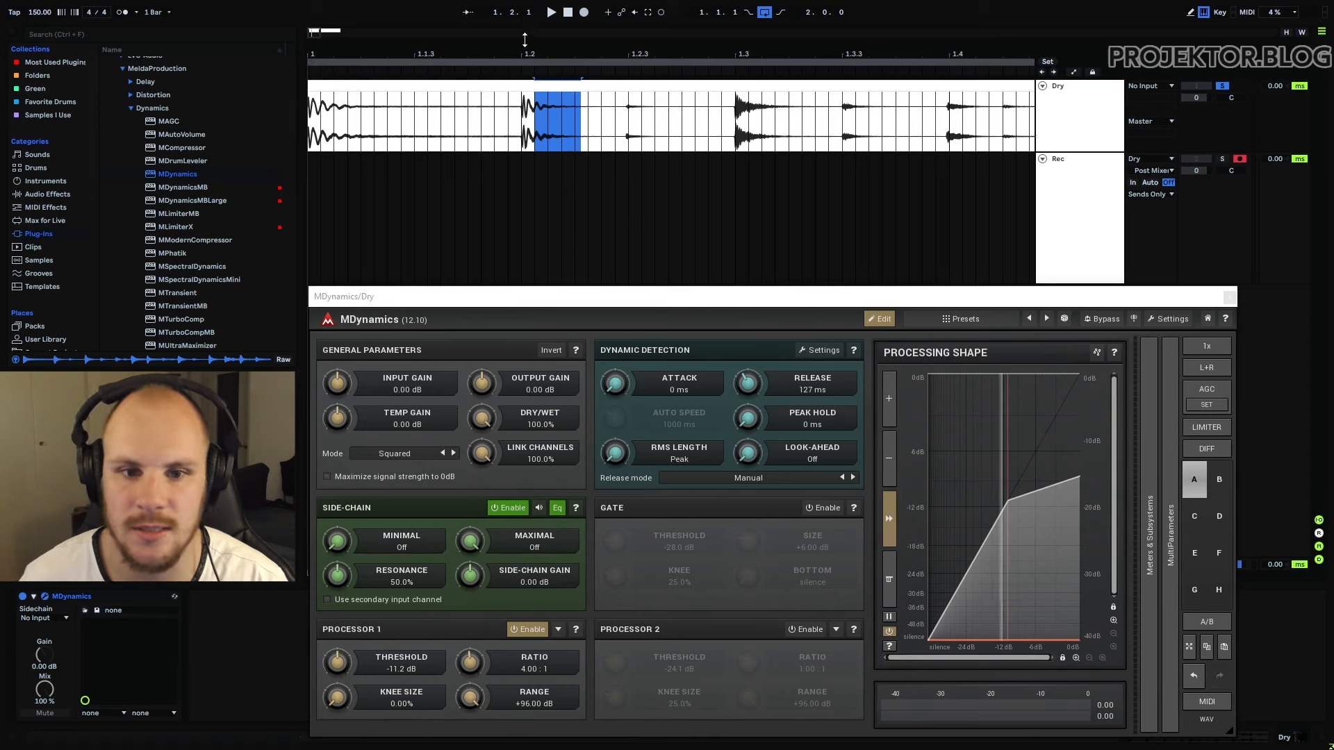
{"action": "left_click_drag", "start_coordinate": [525, 42], "coordinate": [540, 112]}
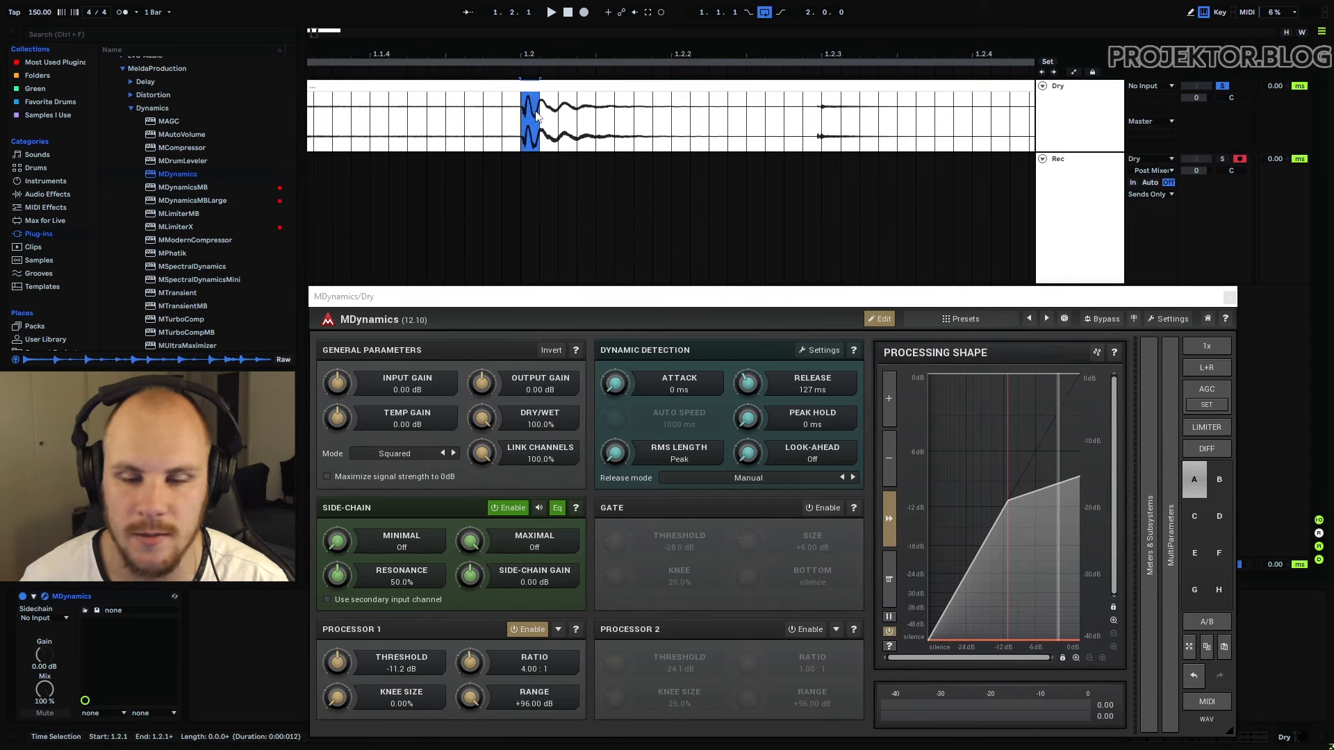
{"action": "left_click_drag", "start_coordinate": [527, 54], "coordinate": [625, 32]}
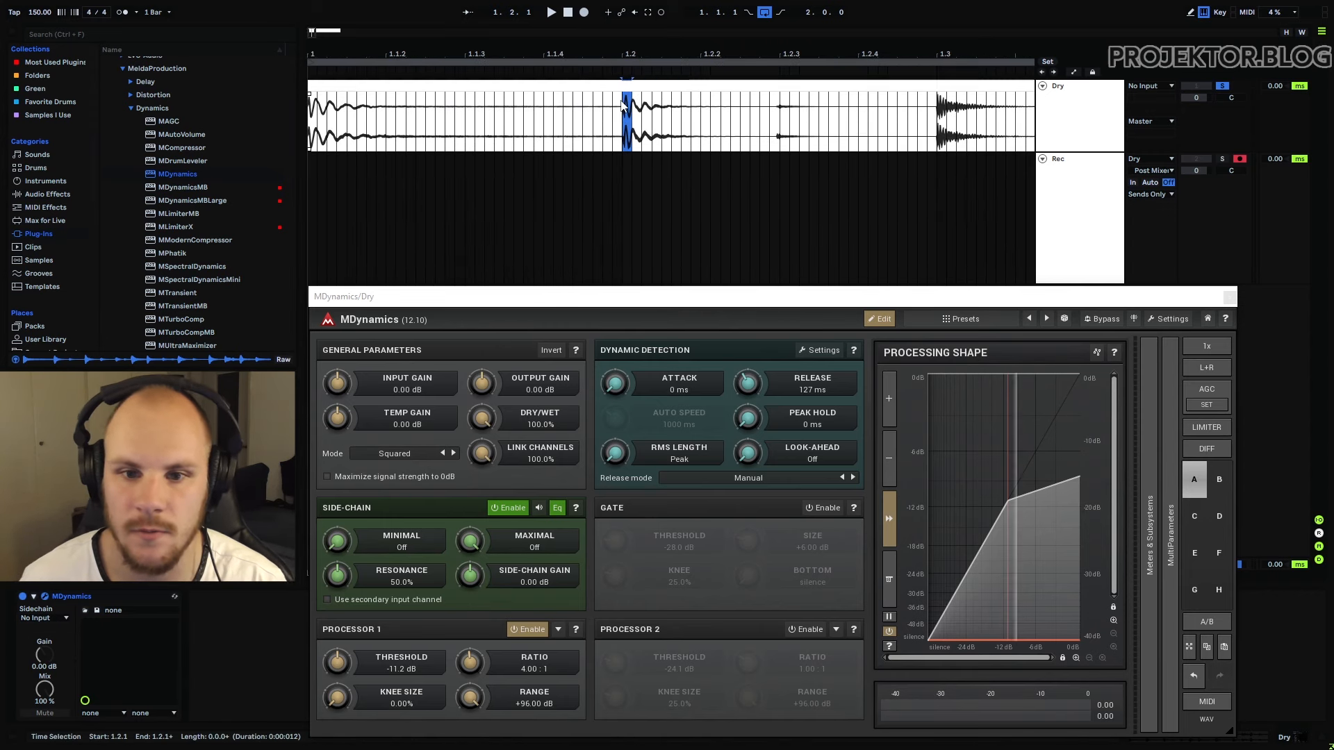
{"action": "left_click", "coordinate": [624, 110]}
{"action": "left_click_drag", "start_coordinate": [632, 54], "coordinate": [723, 113]}
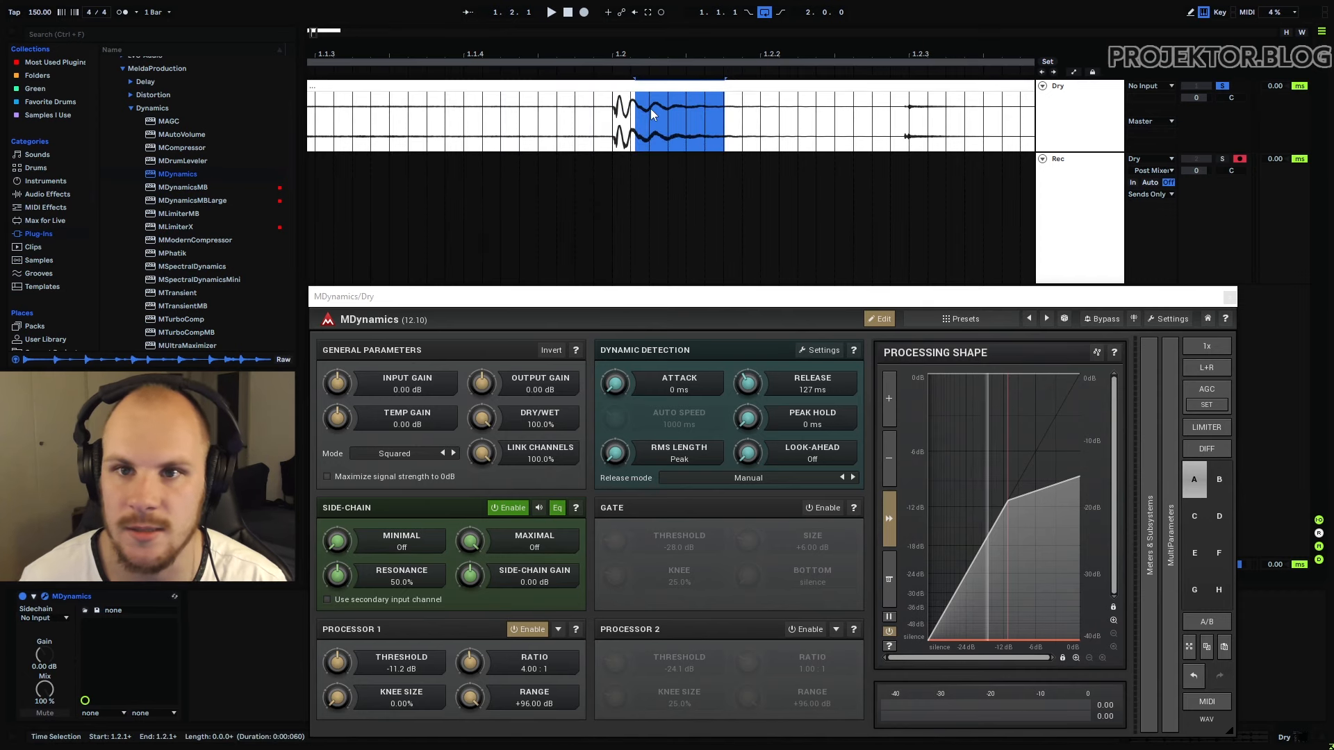
Step: Record the compressed loop onto the Rec track while varying the attack, and inspect the recorded hit between 1.4.3 and 2.1.1
{"action": "key", "text": "F9"}
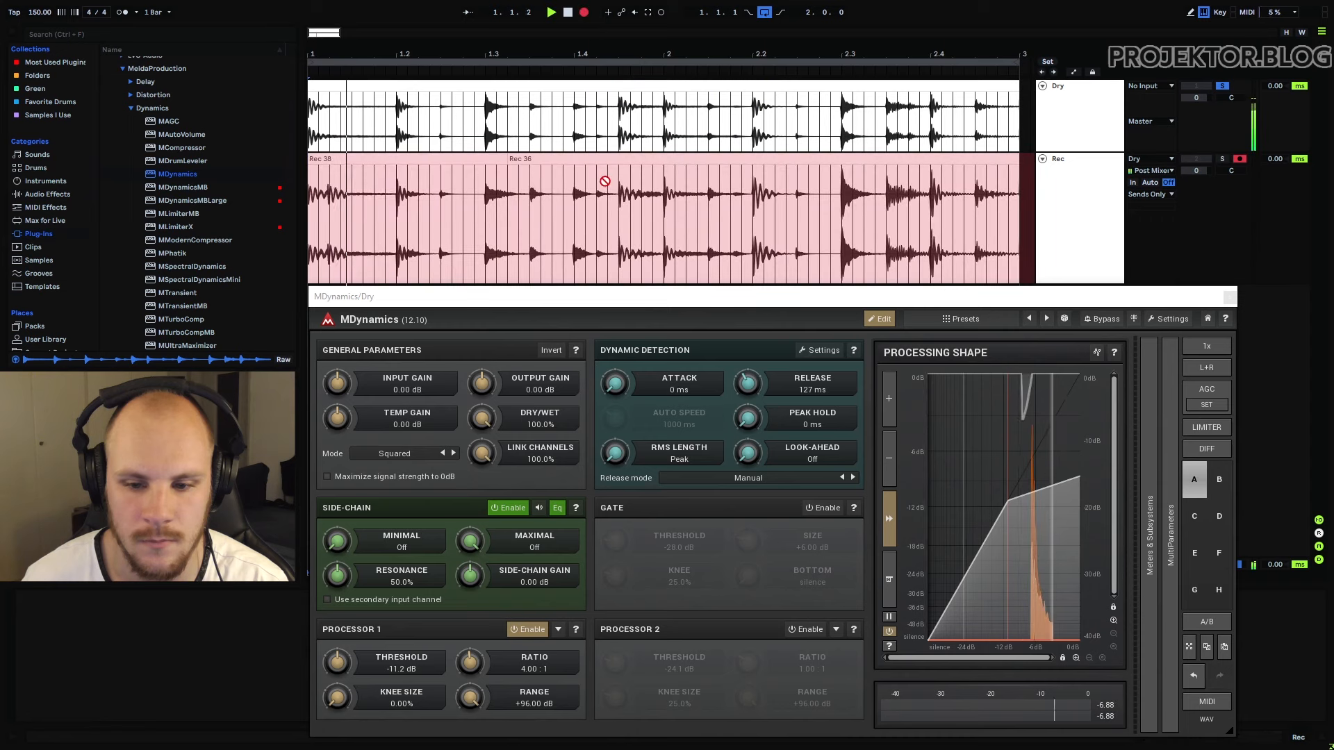
{"action": "mouse_move", "coordinate": [611, 375]}
{"action": "left_mouse_down"}
{"action": "mouse_move", "coordinate": [614, 350]}
{"action": "mouse_move", "coordinate": [614, 386]}
{"action": "left_mouse_up"}
{"action": "left_click_drag", "start_coordinate": [615, 383], "coordinate": [614, 424]}
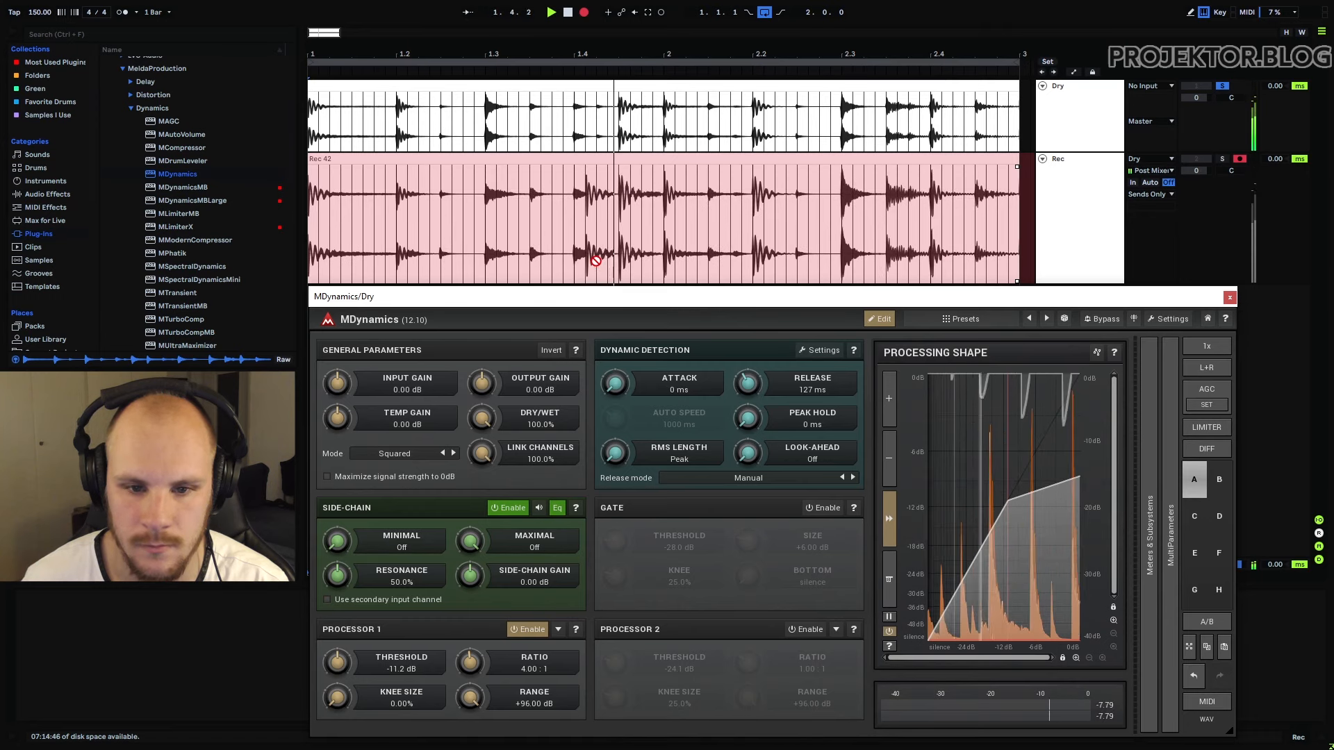
{"action": "key", "text": "space"}
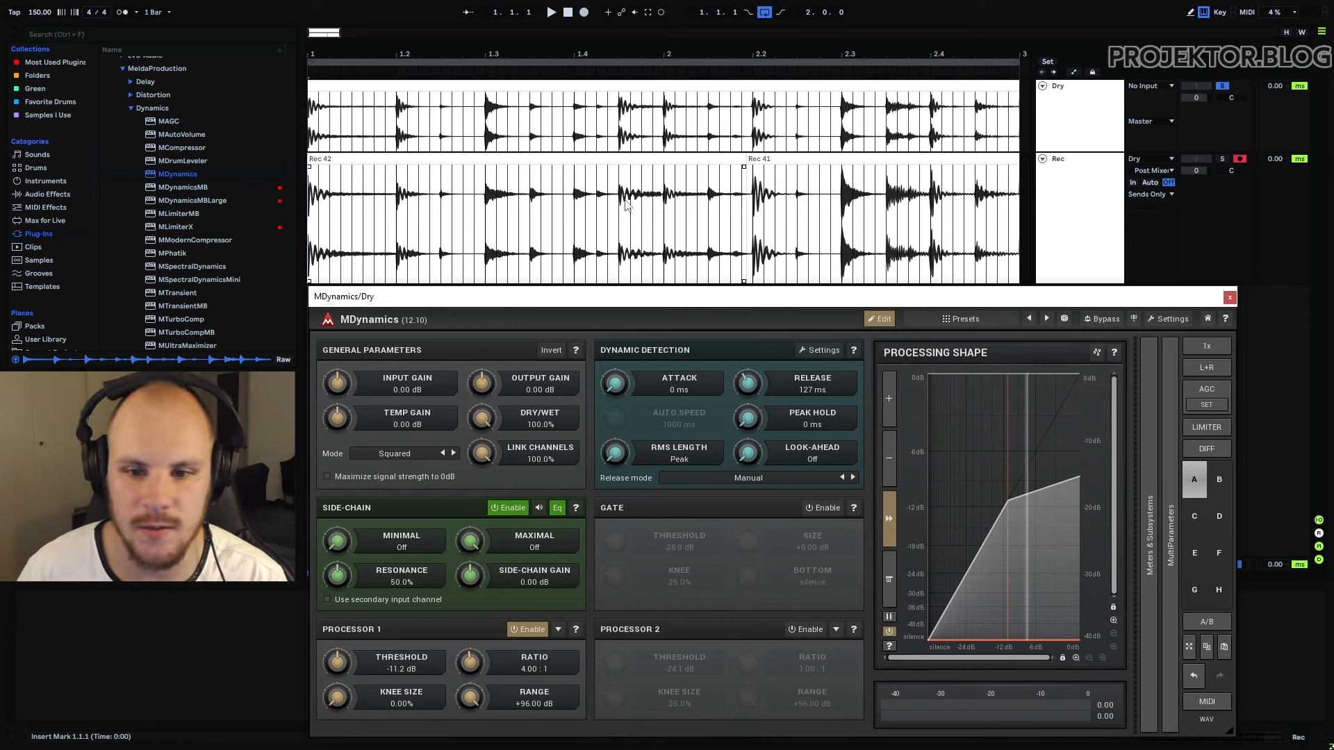
{"action": "left_click_drag", "start_coordinate": [620, 202], "coordinate": [665, 202]}
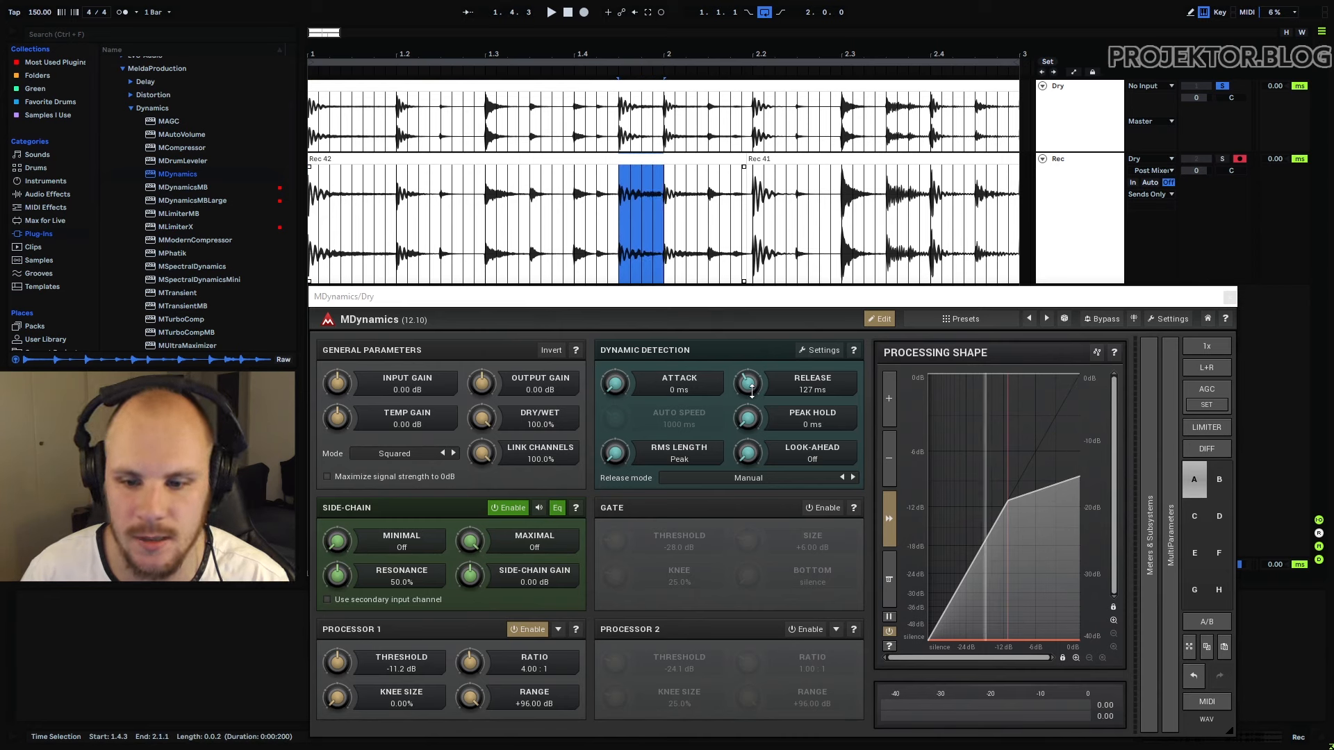
{"action": "left_click_drag", "start_coordinate": [640, 202], "coordinate": [661, 201]}
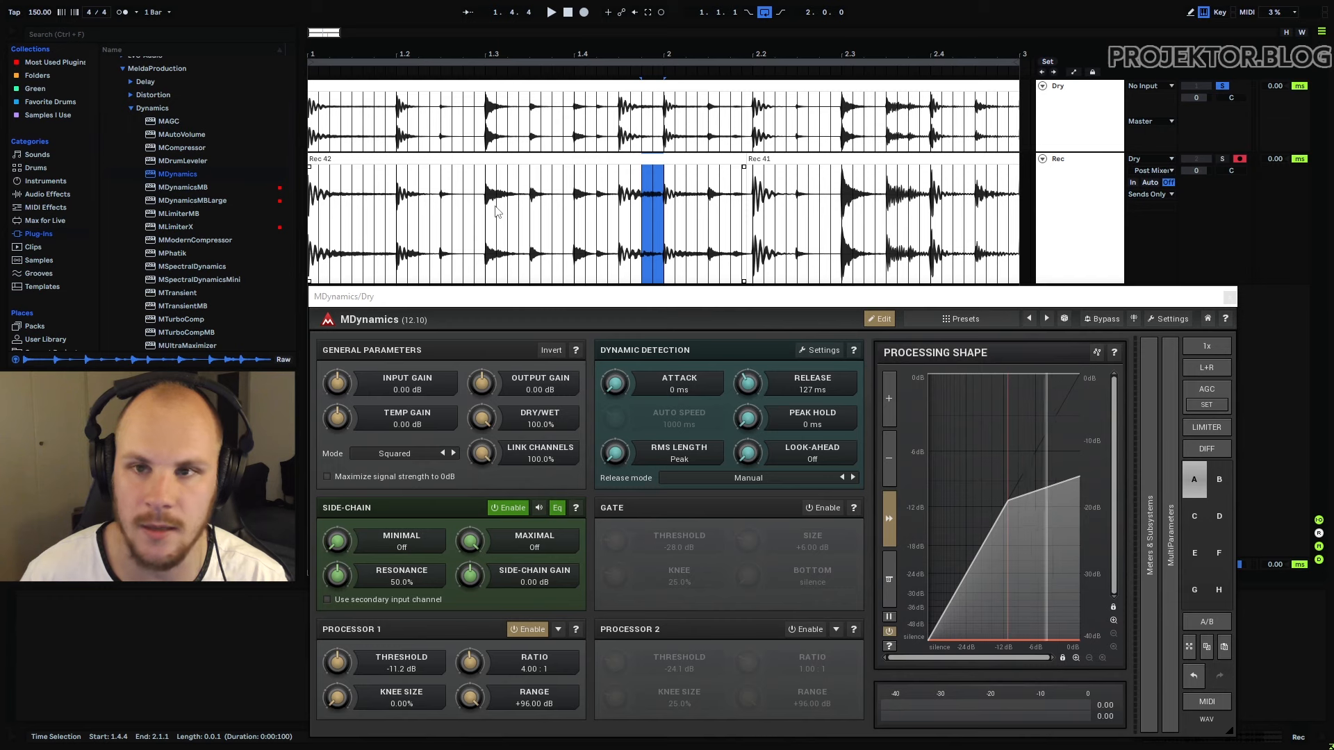
Step: Re-record the compressed loop onto the Rec track from 1.1.1 while shortening the release to 16 ms
{"action": "left_click", "coordinate": [314, 208]}
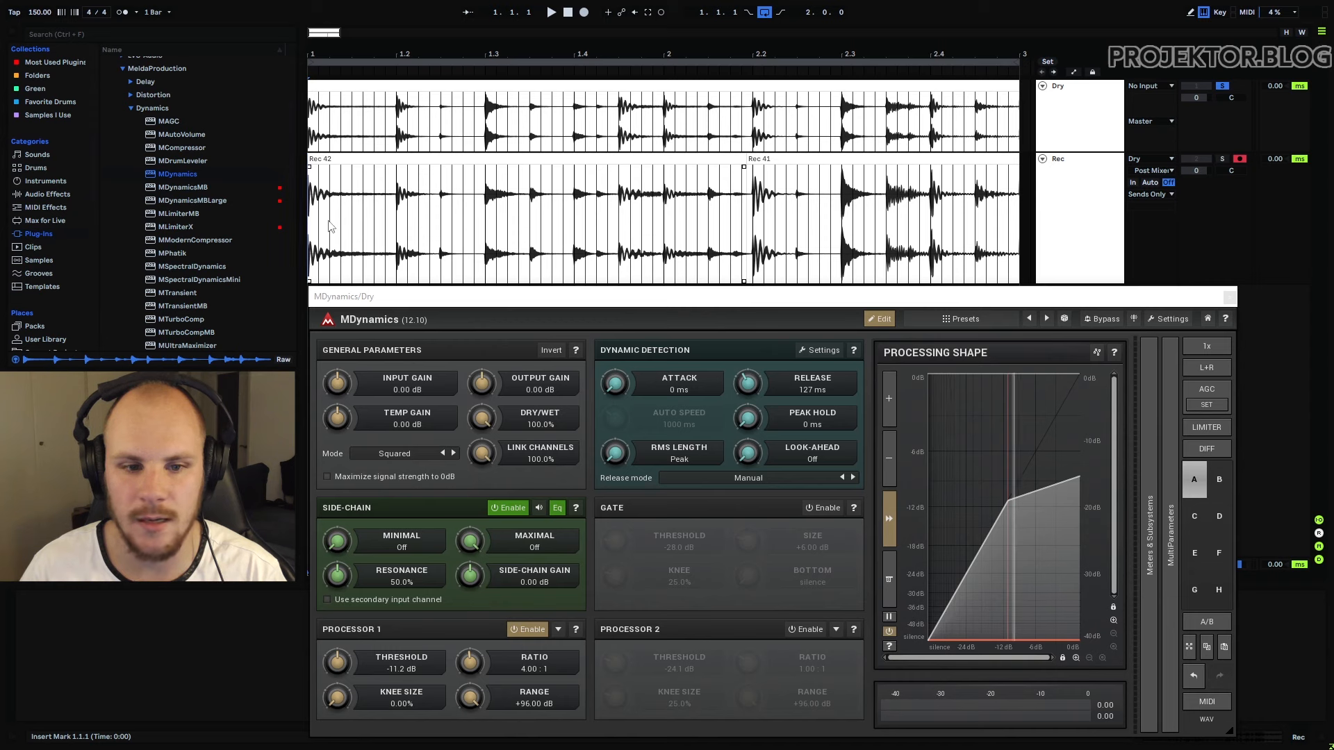
{"action": "left_click", "coordinate": [584, 12]}
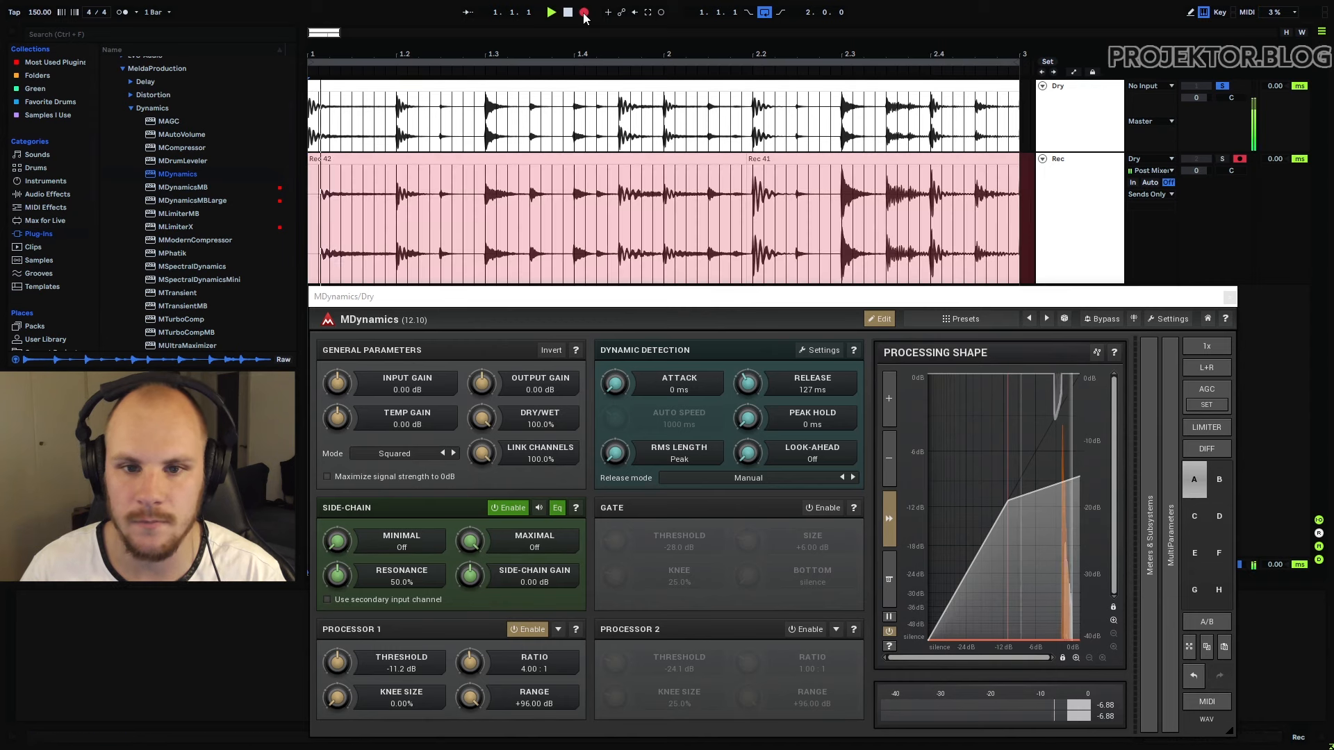
{"action": "left_click_drag", "start_coordinate": [748, 383], "coordinate": [748, 434]}
{"action": "key", "text": "space"}
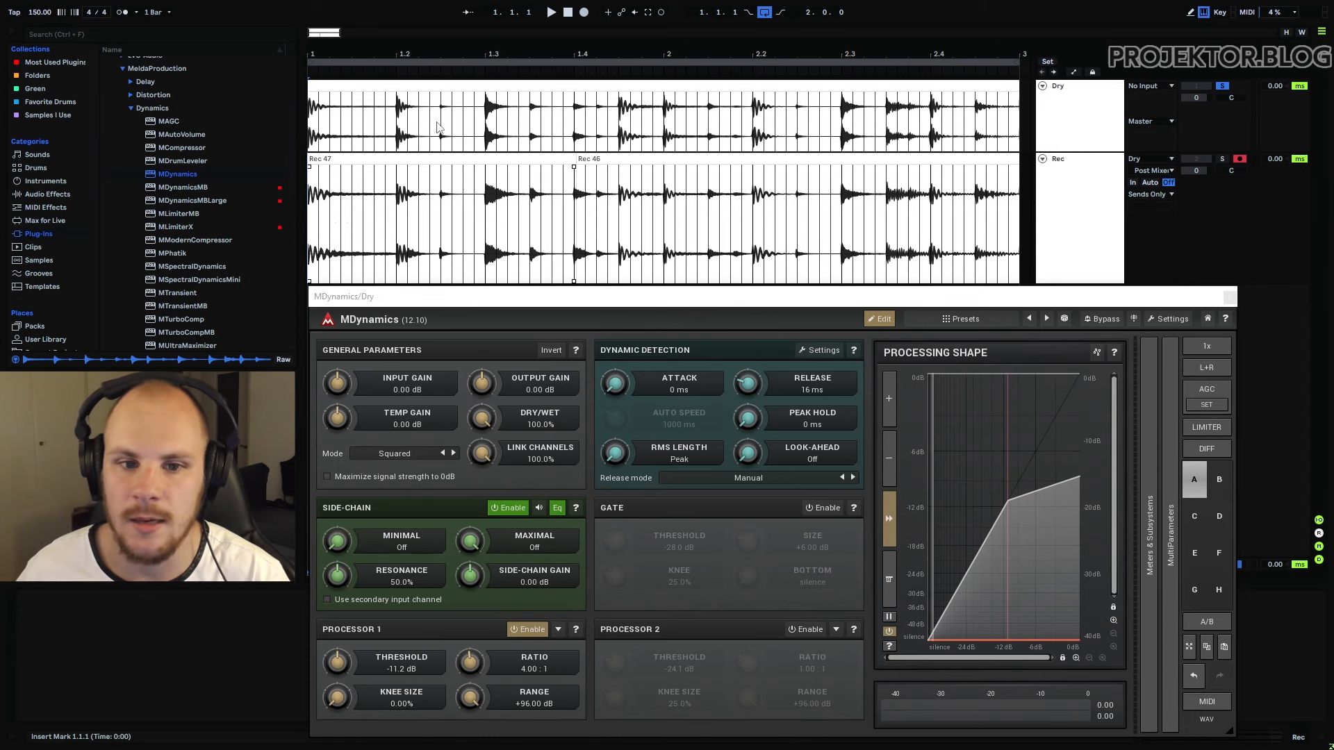
Step: Select the hit at 1.2.1 and the hit following it in the Dry clip to compare them with the new recording
{"action": "mouse_move", "coordinate": [442, 123]}
{"action": "left_mouse_down"}
{"action": "mouse_move", "coordinate": [459, 123]}
{"action": "mouse_move", "coordinate": [408, 122]}
{"action": "mouse_move", "coordinate": [419, 118]}
{"action": "left_mouse_up"}
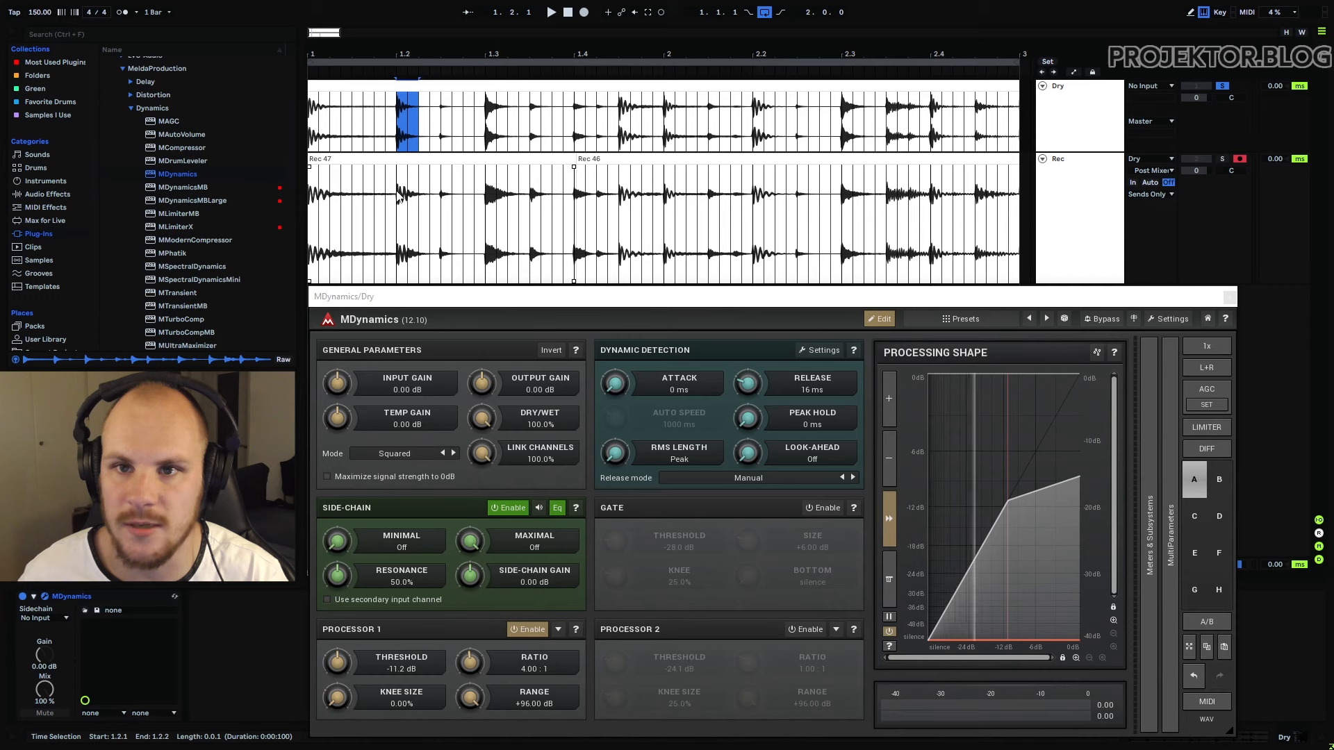
{"action": "left_click_drag", "start_coordinate": [431, 124], "coordinate": [462, 125]}
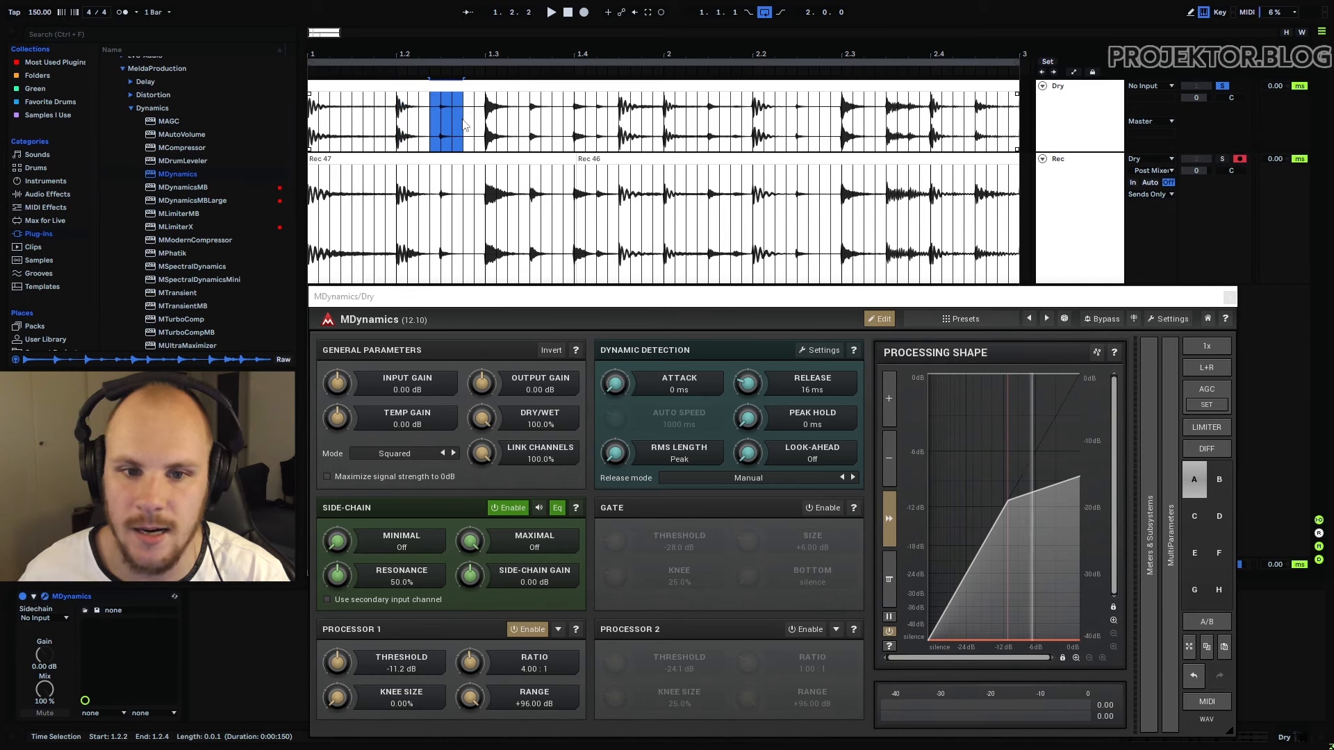
{"action": "left_click", "coordinate": [410, 127]}
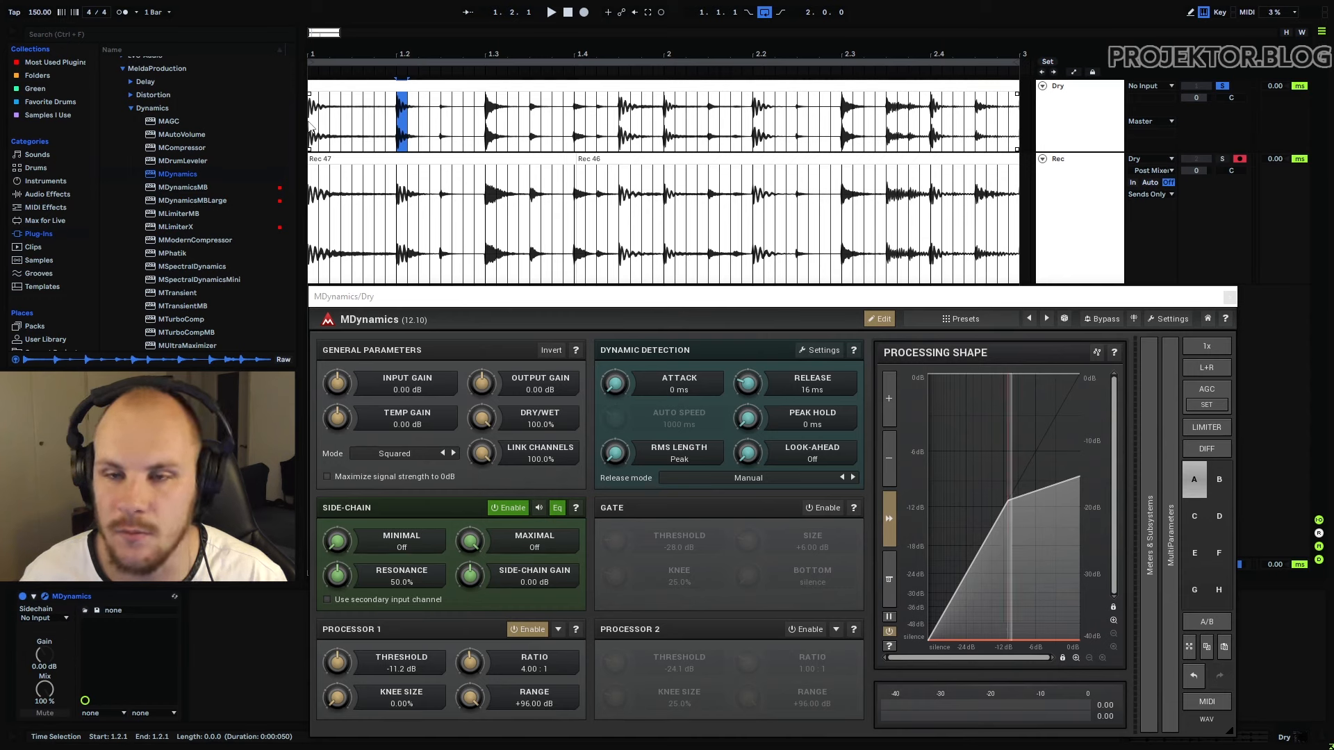
Step: Compare the waveform of the hit at 1.2.1 and its tail in the Dry clip with the same passage on the Rec track
{"action": "left_click", "coordinate": [415, 202]}
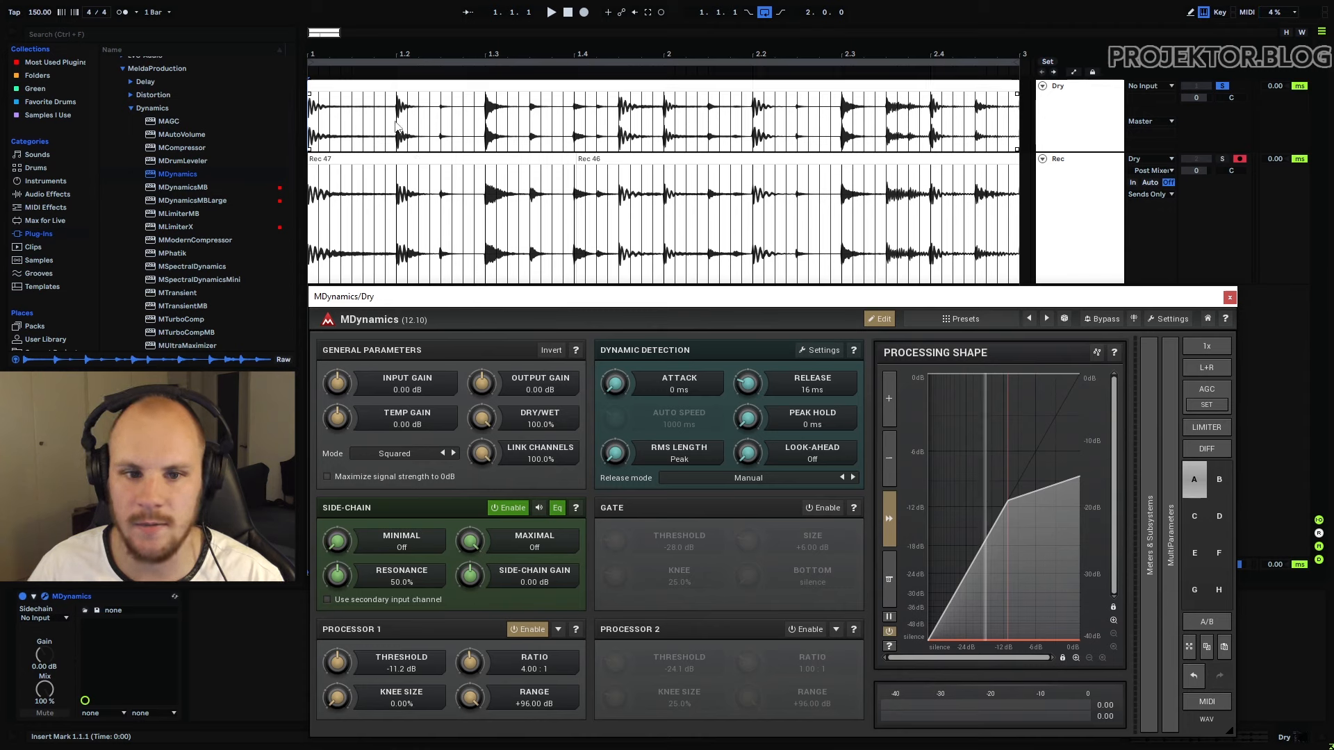
{"action": "left_click_drag", "start_coordinate": [398, 127], "coordinate": [519, 113]}
{"action": "left_click", "coordinate": [519, 114]}
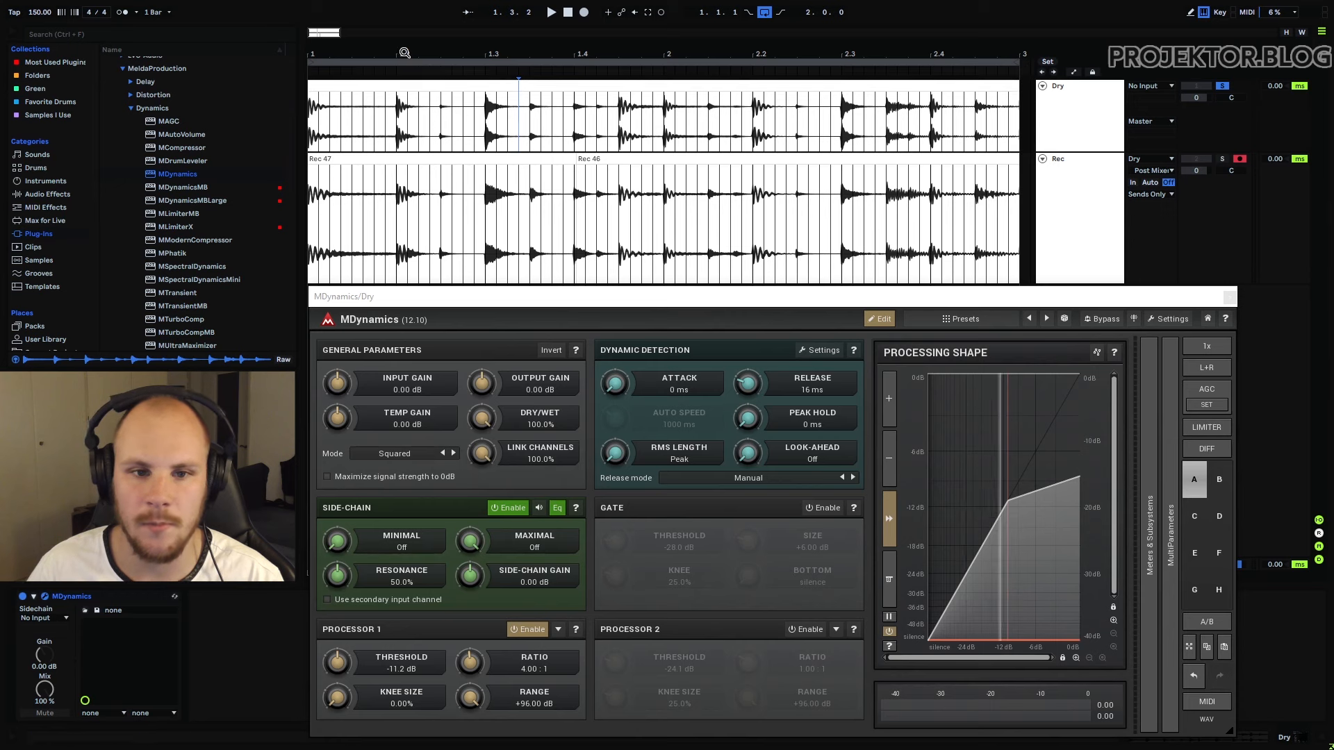
{"action": "scroll", "coordinate": [458, 132], "scroll_direction": "up", "scroll_amount": 5}
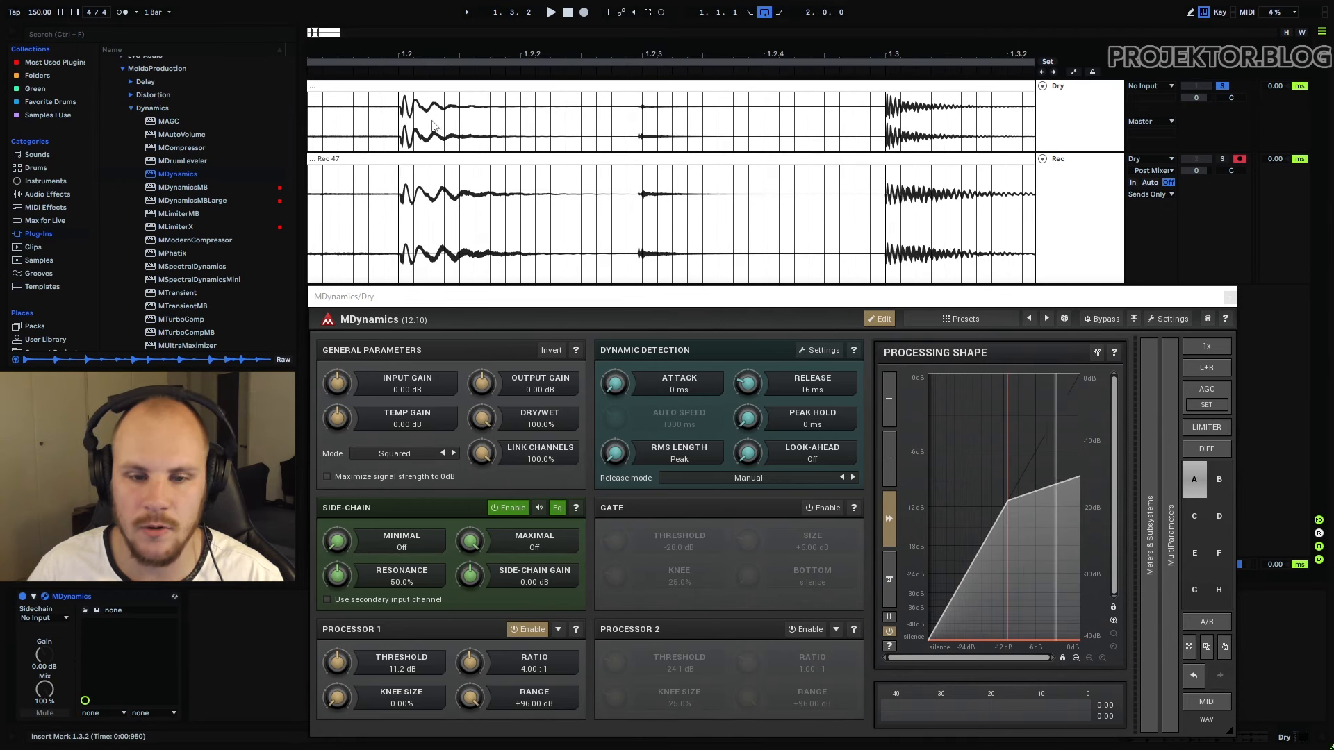
{"action": "left_click", "coordinate": [431, 114]}
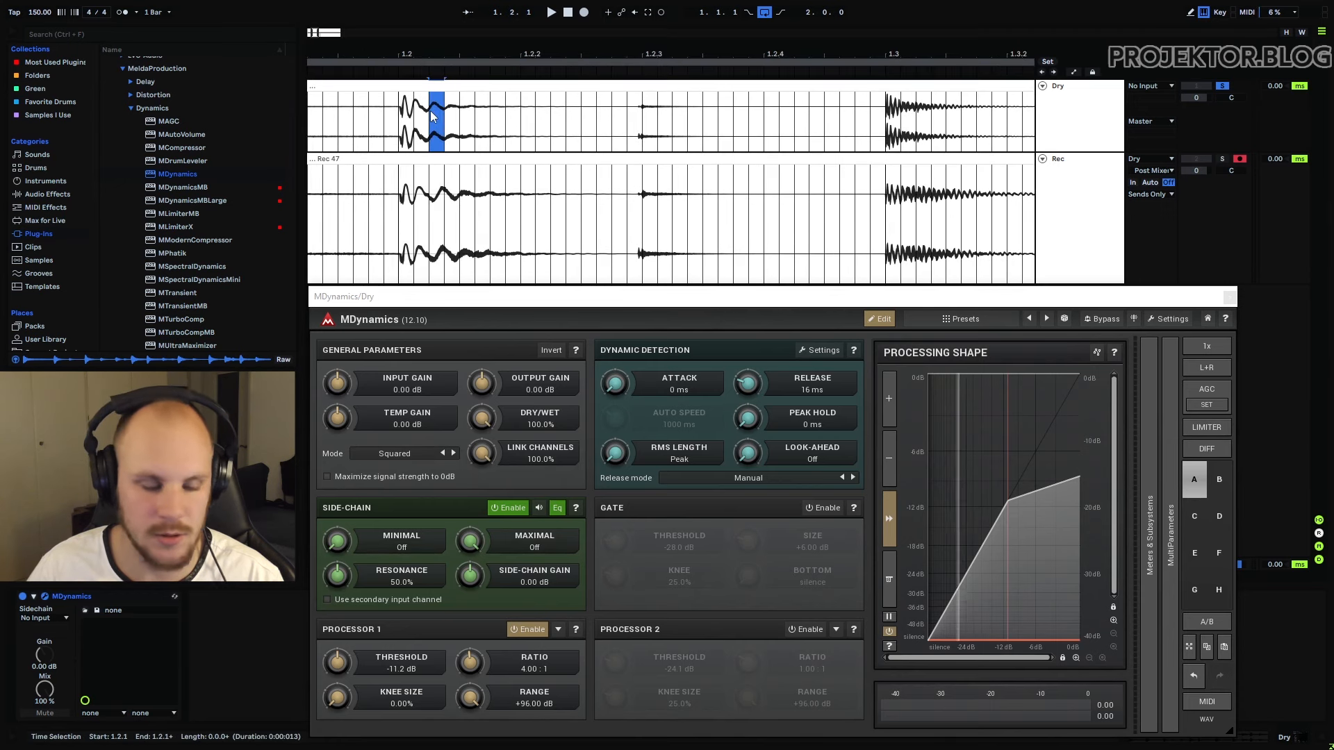
{"action": "left_click_drag", "start_coordinate": [438, 118], "coordinate": [572, 129]}
{"action": "left_click_drag", "start_coordinate": [454, 53], "coordinate": [522, 46]}
Step: Play the loop from 1.1.1 while varying MDynamics' release up to 1877 ms, and settle on a release of 186 ms
{"action": "left_click_drag", "start_coordinate": [748, 383], "coordinate": [742, 377]}
{"action": "left_click", "coordinate": [472, 128]}
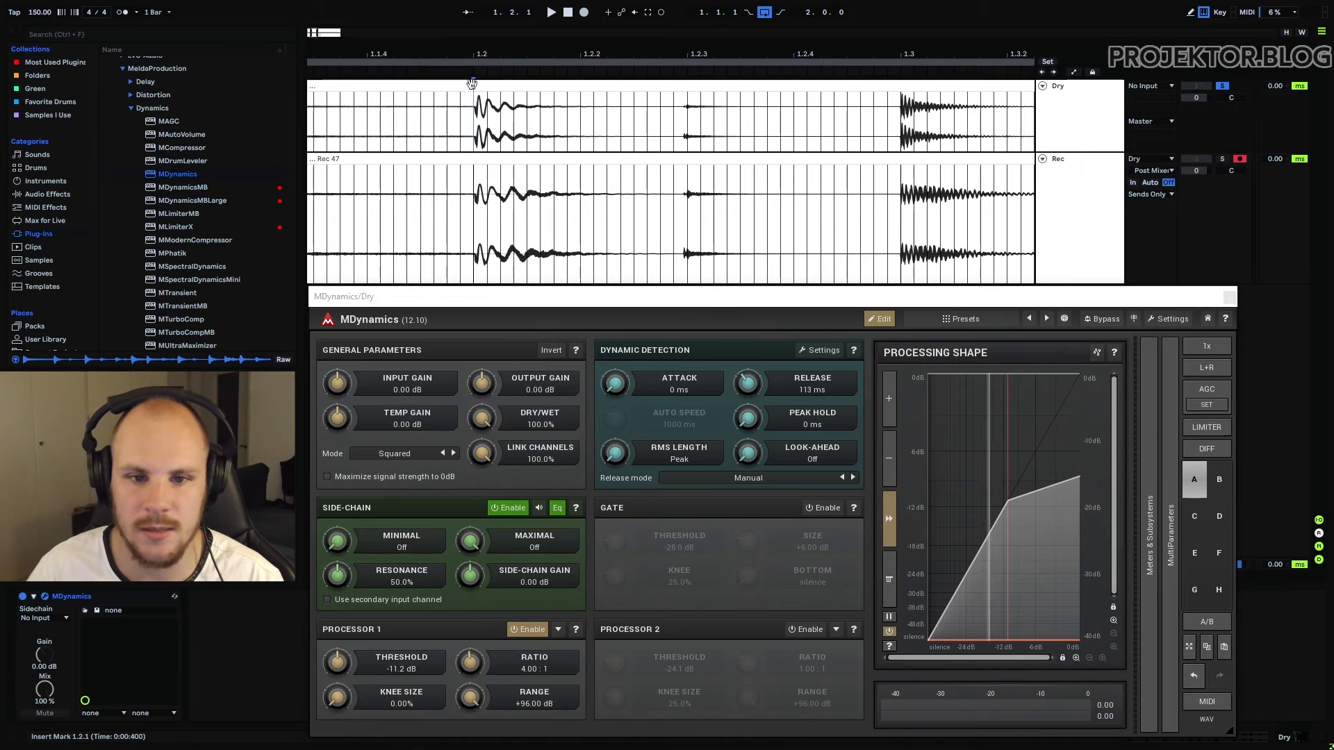
{"action": "key", "text": "minus"}
{"action": "key", "text": "minus"}
{"action": "key", "text": "minus"}
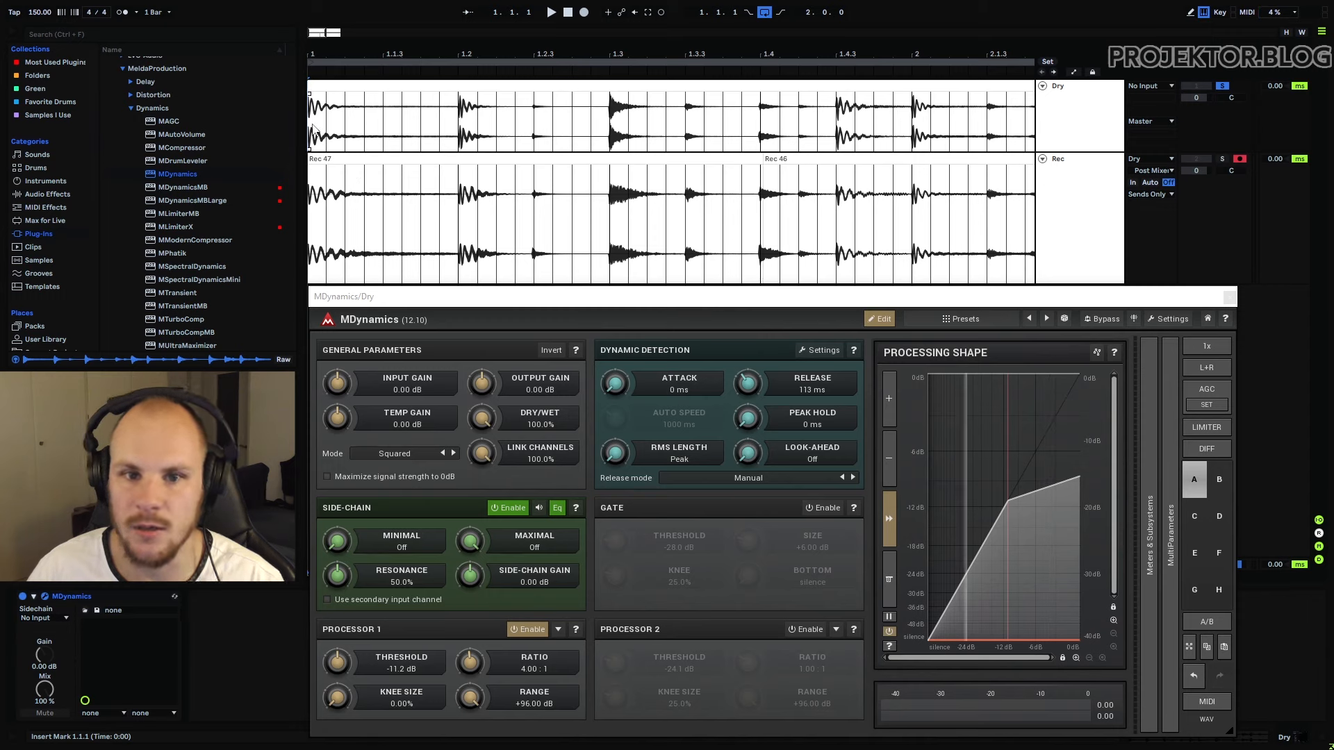
{"action": "key", "text": "space"}
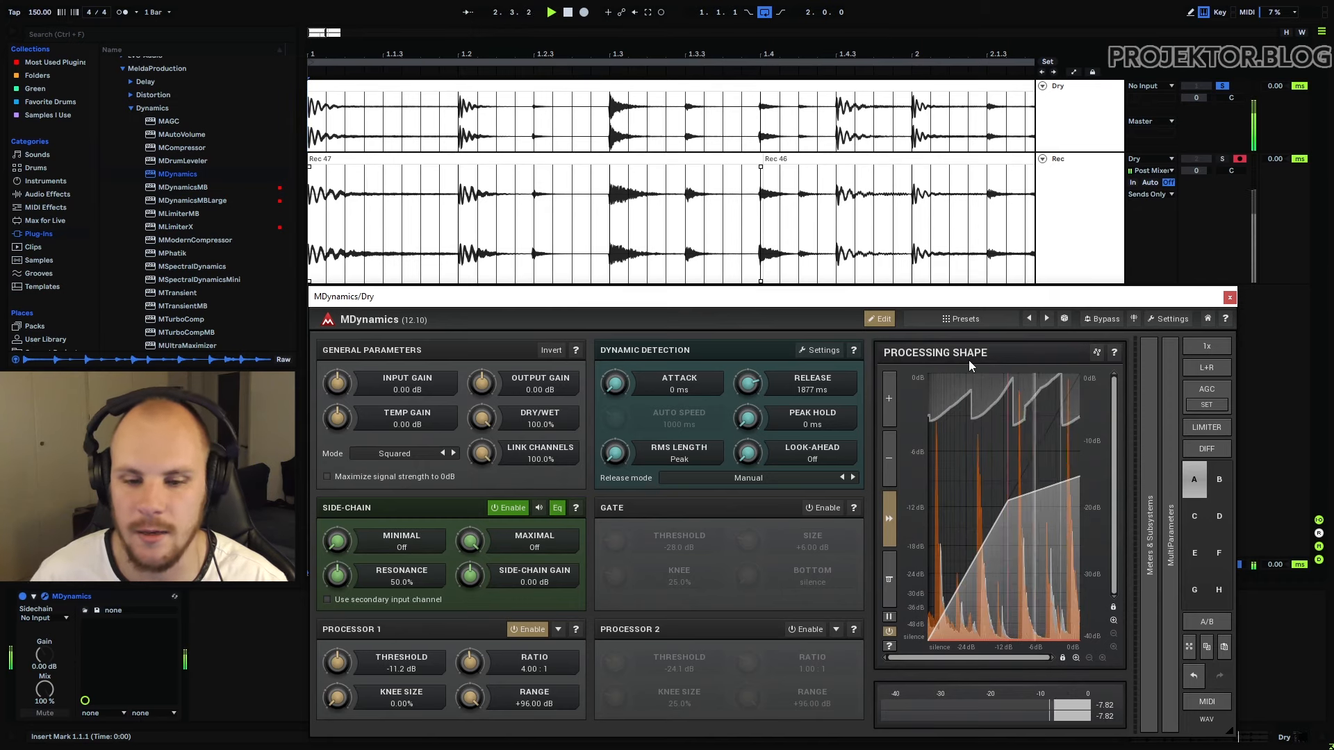
{"action": "left_click_drag", "start_coordinate": [747, 384], "coordinate": [748, 445]}
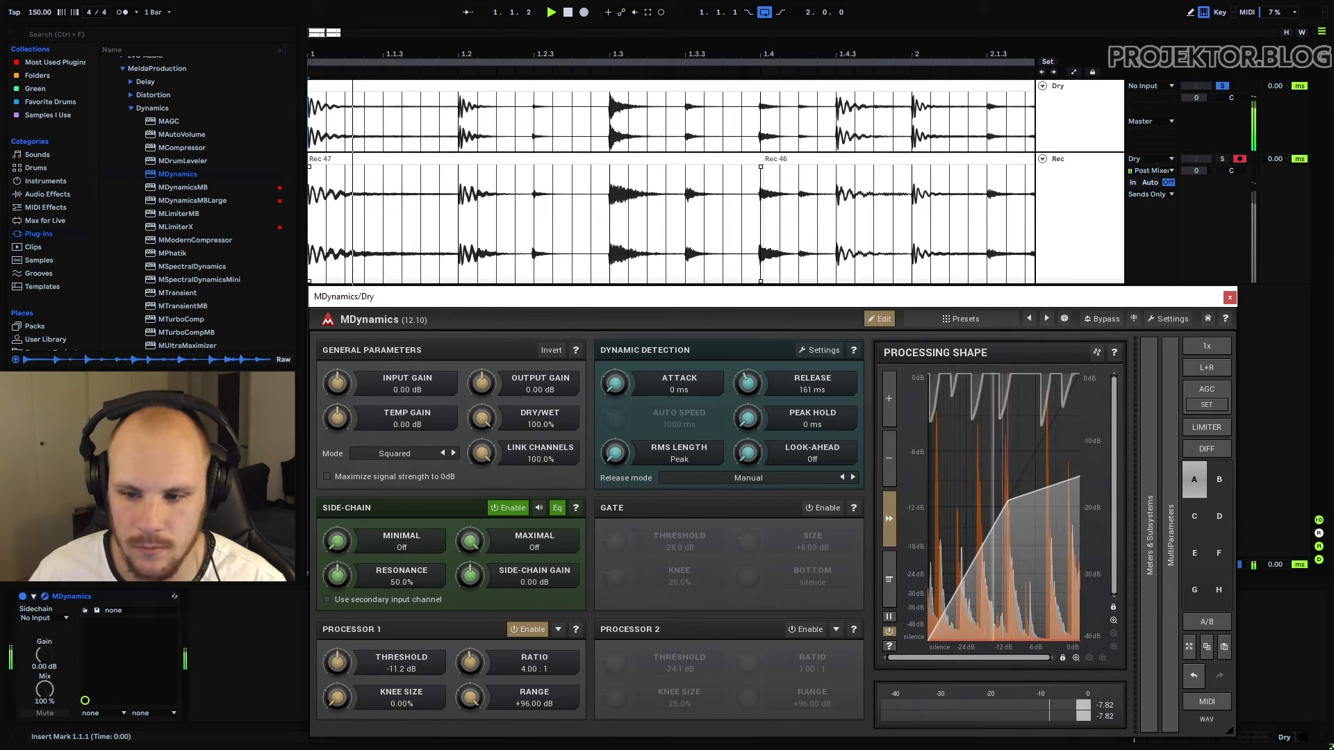
{"action": "left_click_drag", "start_coordinate": [748, 384], "coordinate": [748, 381]}
{"action": "key", "text": "space"}
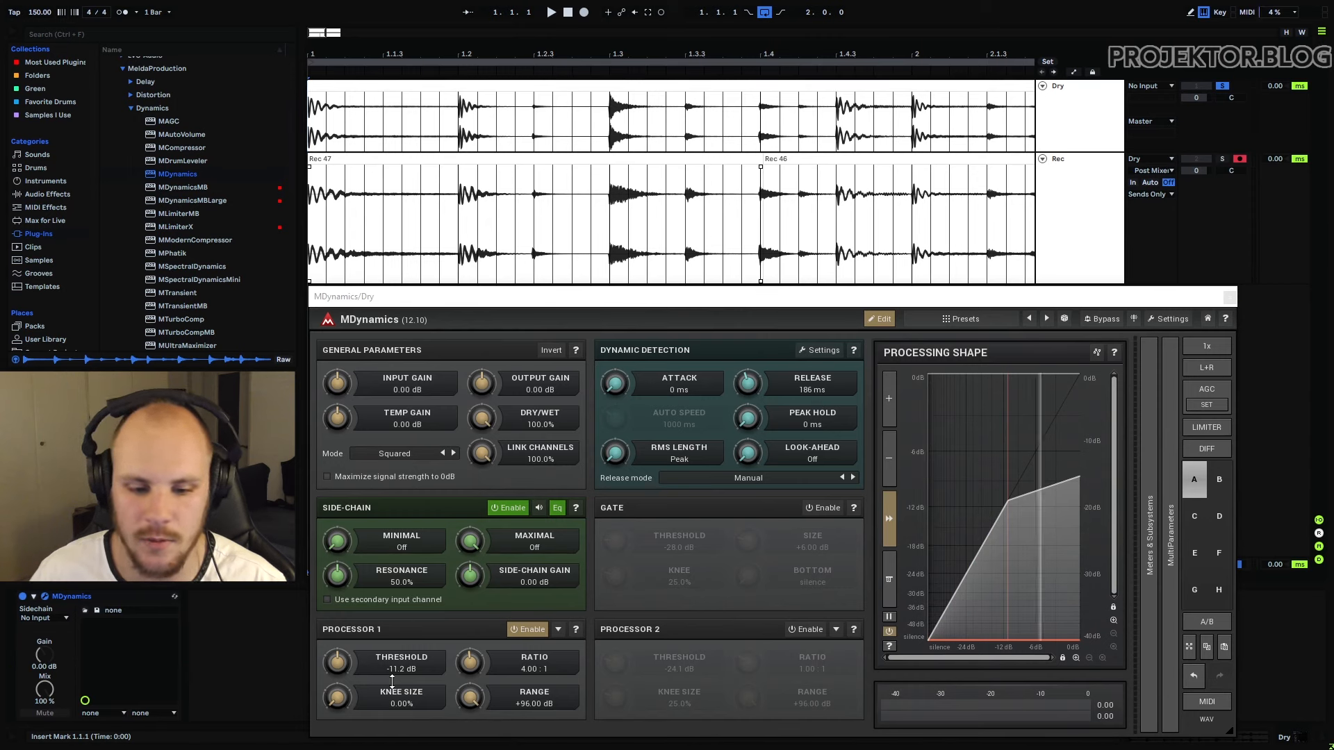
Step: Record the compressed loop onto the Rec track from 1.1.1 while setting the threshold to -9.34 dB and the ratio to 2.03:1
{"action": "left_click", "coordinate": [316, 200]}
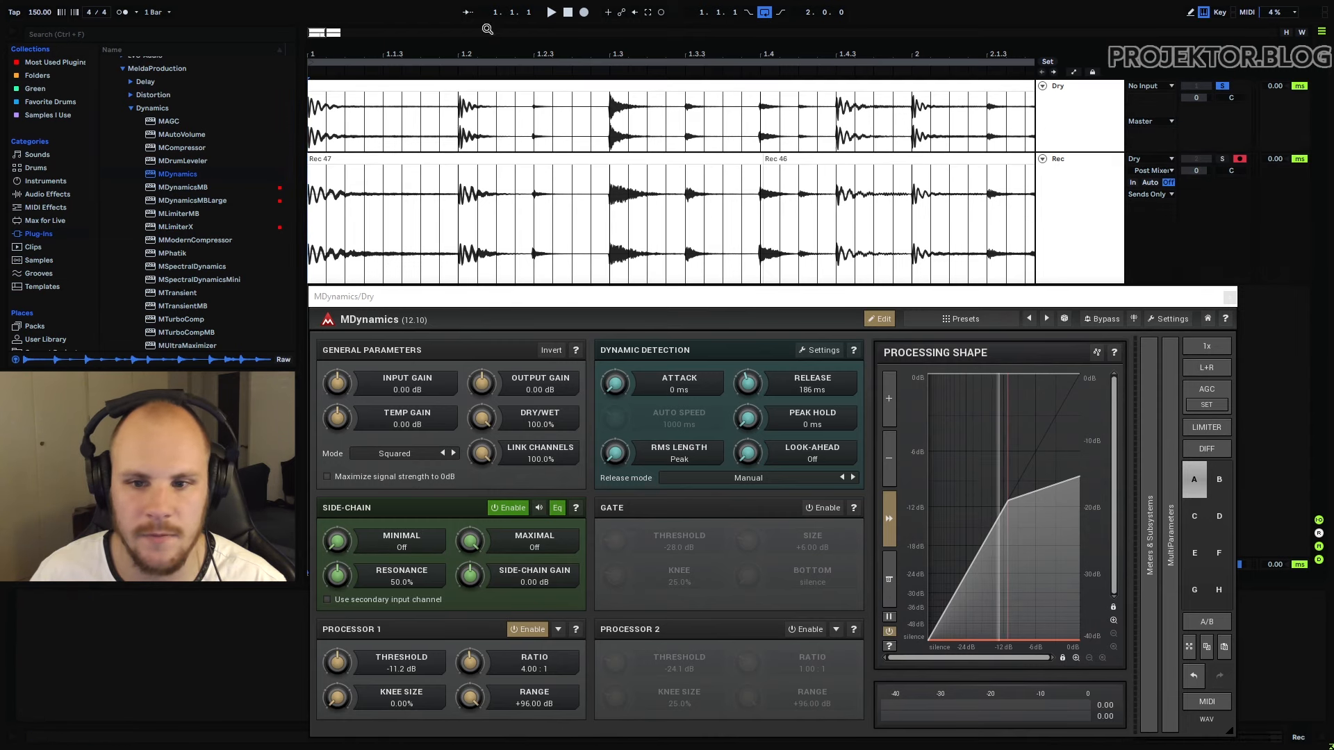
{"action": "left_click_drag", "start_coordinate": [464, 51], "coordinate": [464, 13]}
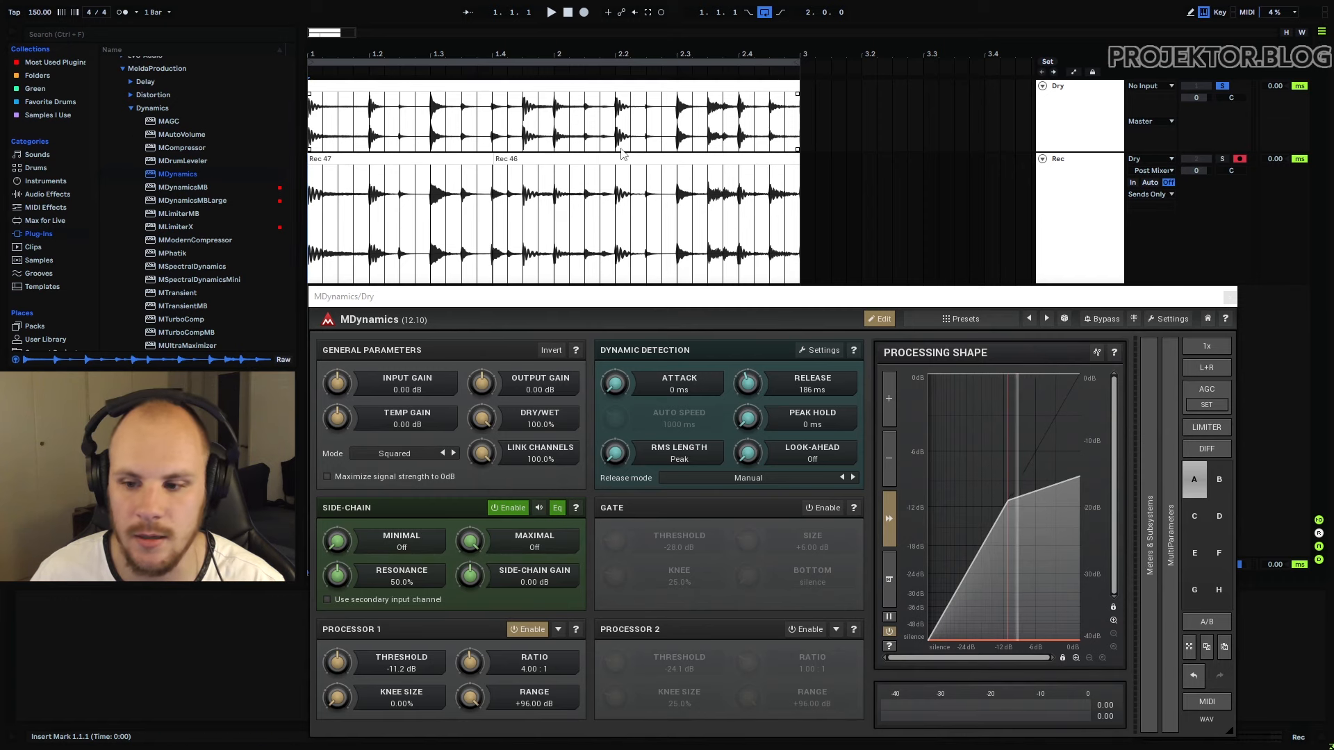
{"action": "left_click", "coordinate": [585, 12]}
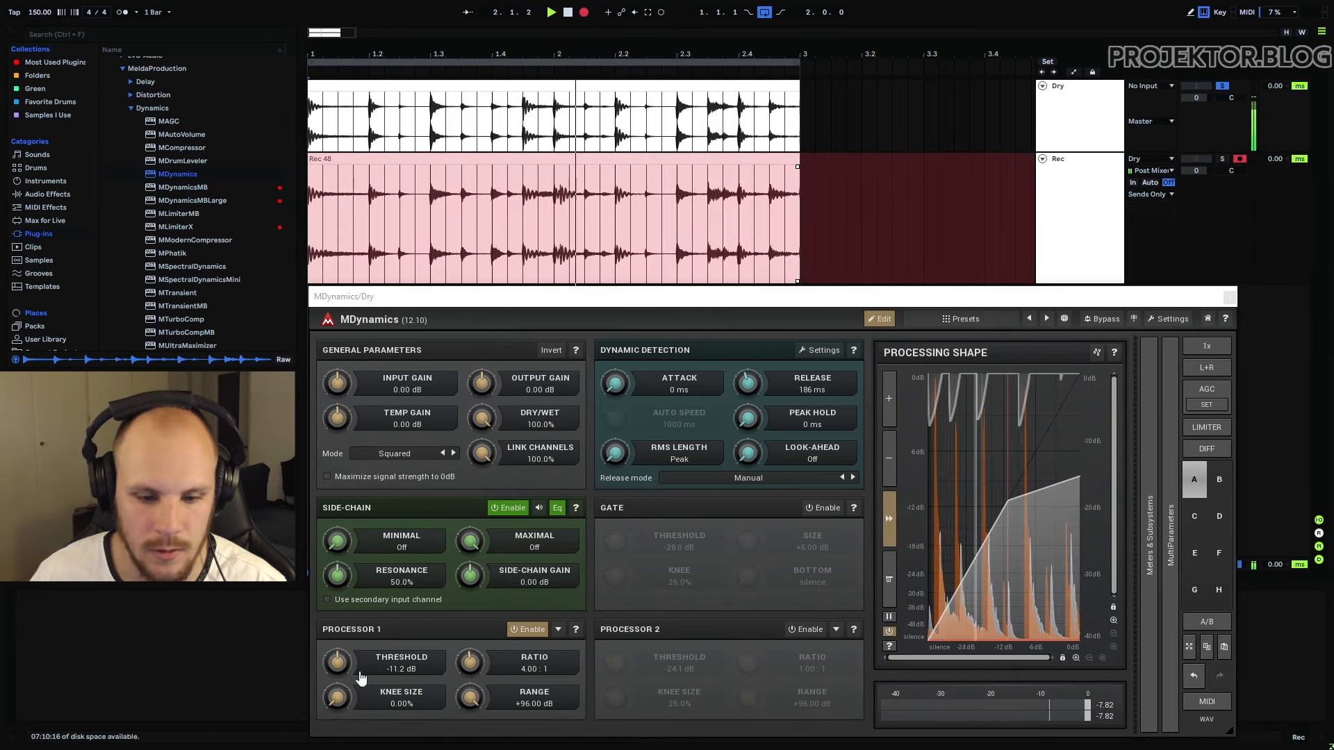
{"action": "left_click_drag", "start_coordinate": [338, 665], "coordinate": [338, 655]}
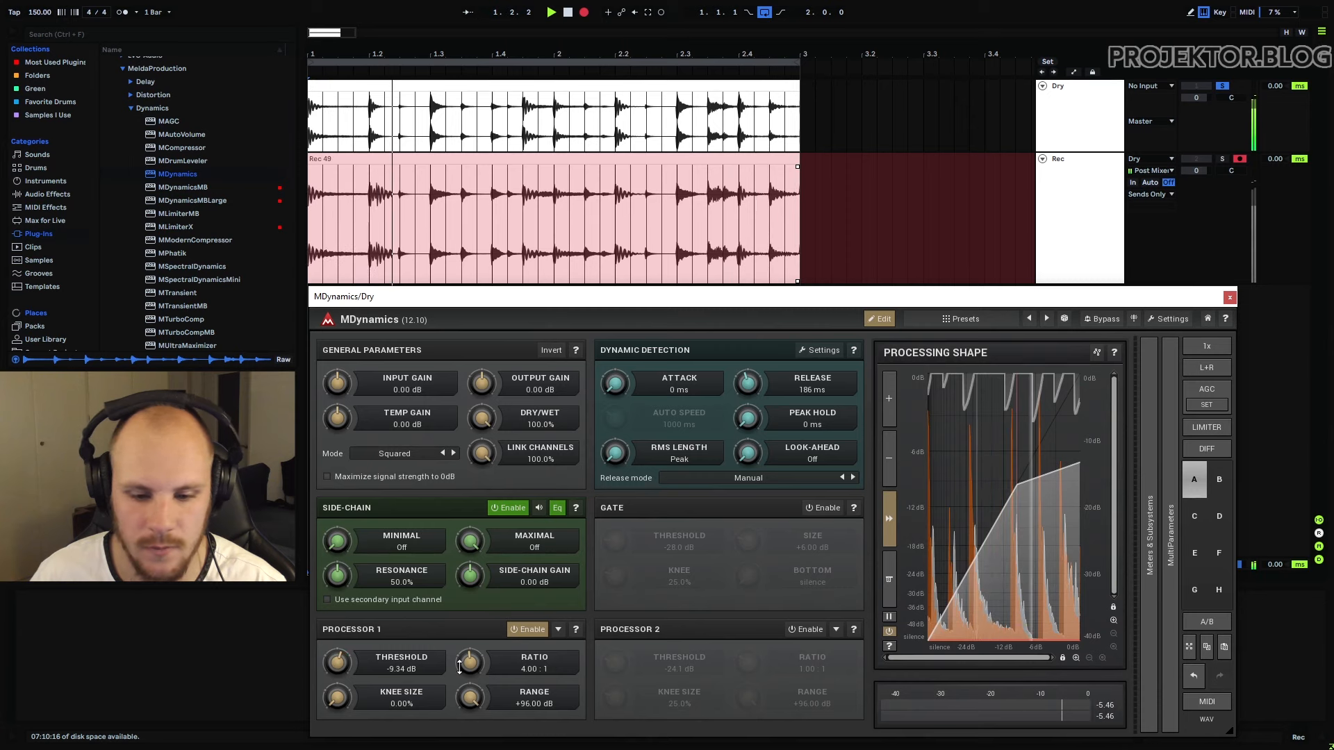
{"action": "left_click_drag", "start_coordinate": [471, 663], "coordinate": [468, 659]}
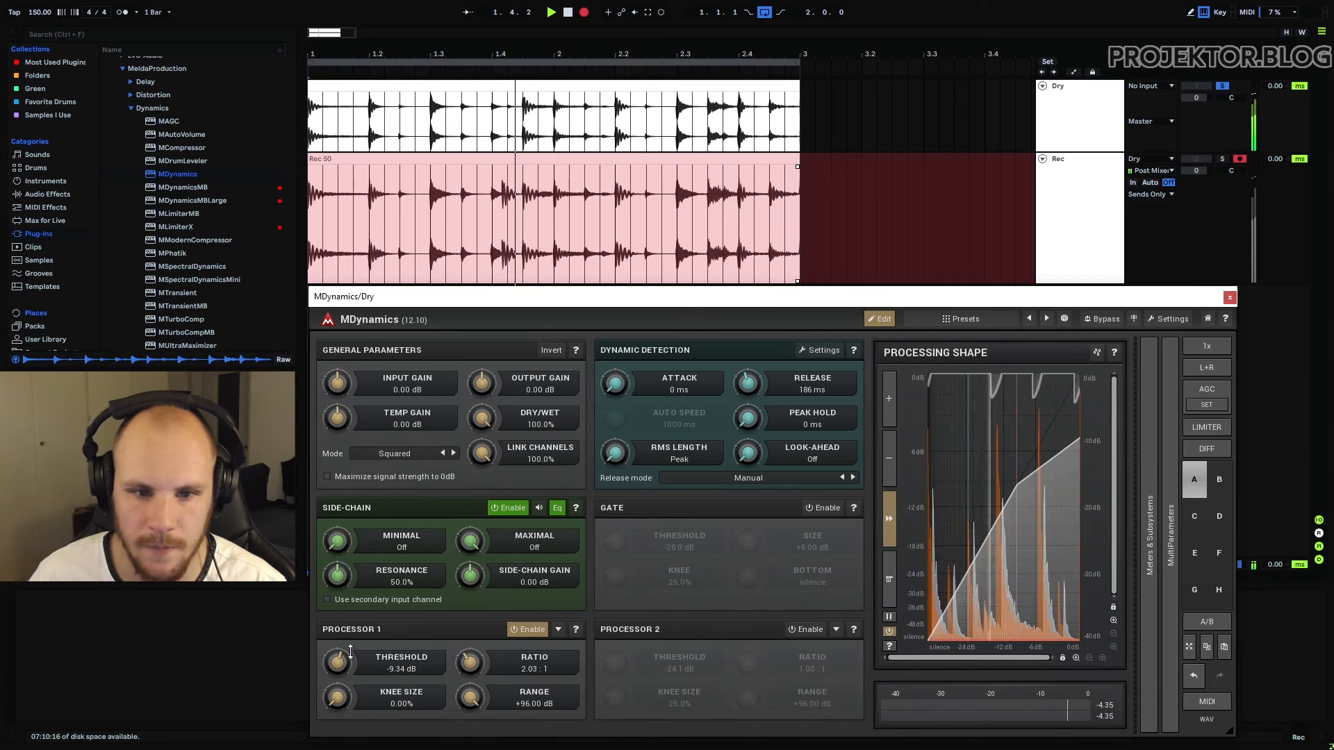
Step: Set the threshold to -11.9 dB and the ratio to 3.29:1 while recording, and stop the recording
{"action": "left_click_drag", "start_coordinate": [329, 666], "coordinate": [329, 676]}
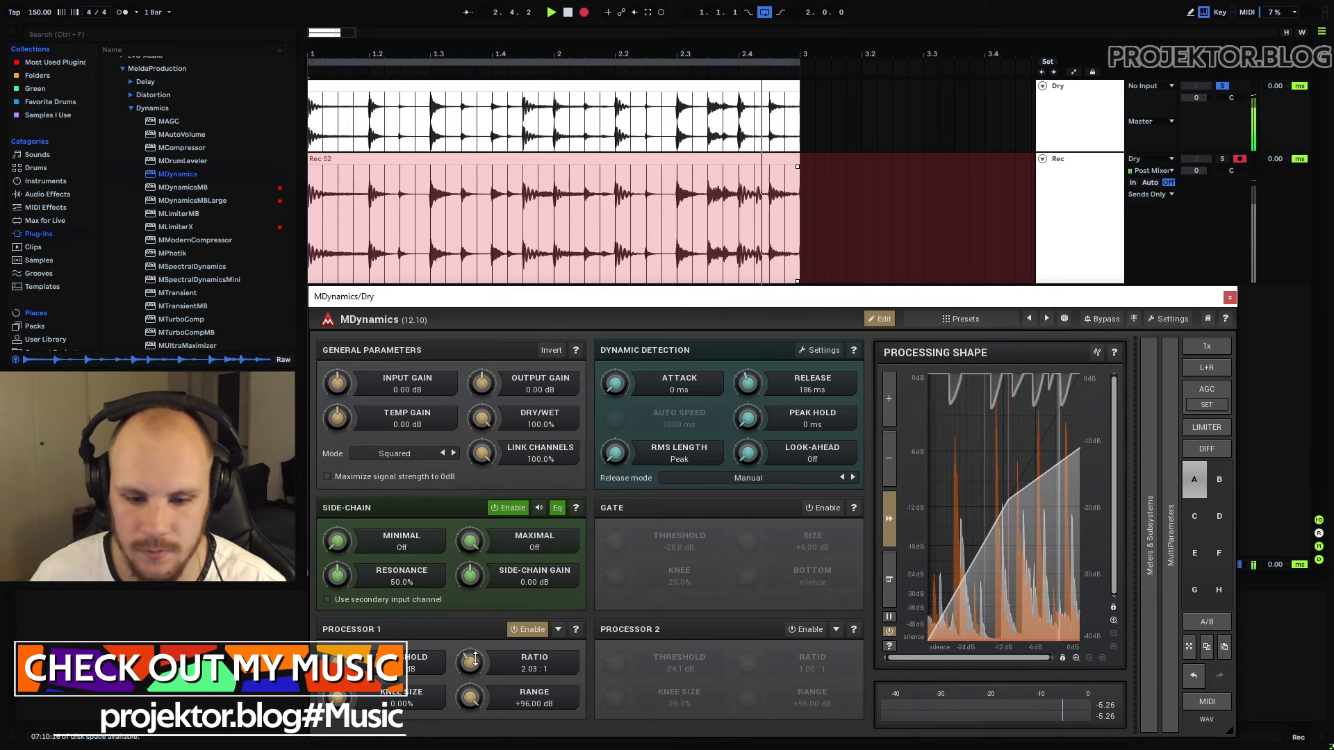
{"action": "left_click_drag", "start_coordinate": [470, 664], "coordinate": [471, 653]}
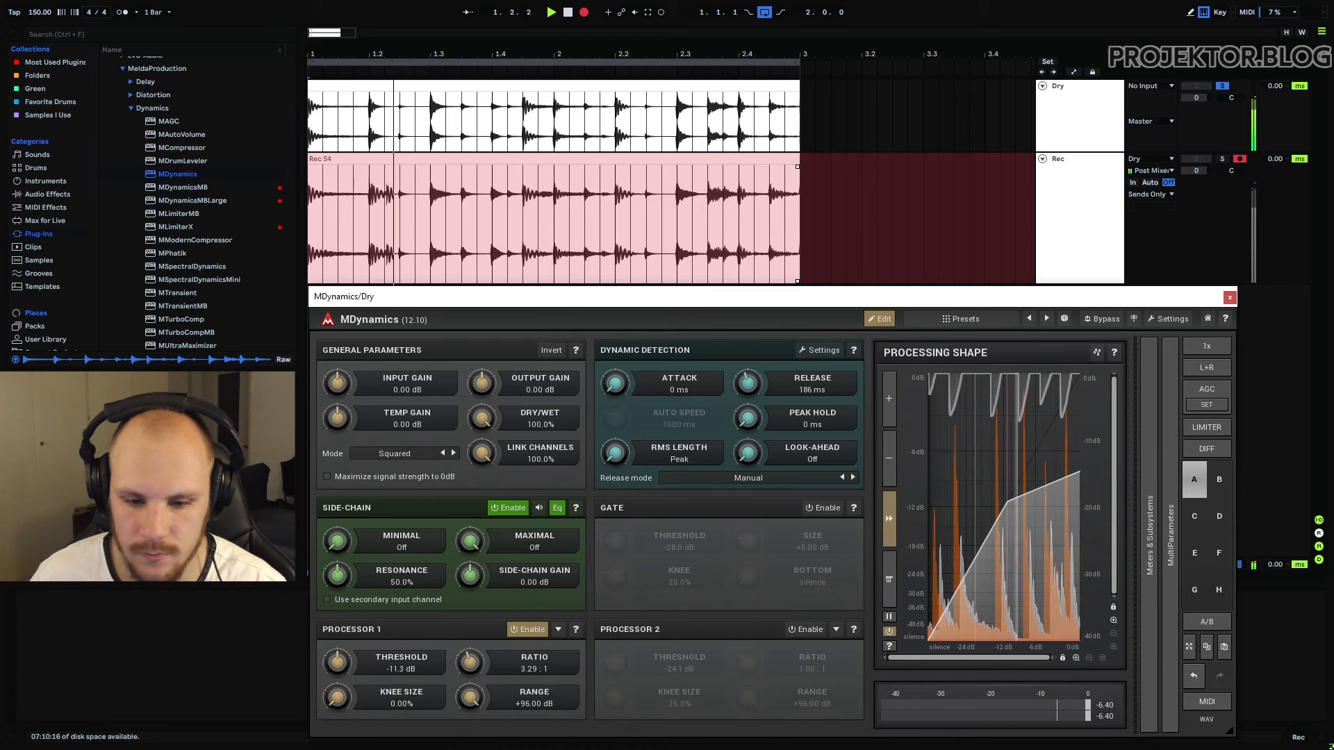
{"action": "left_click_drag", "start_coordinate": [338, 663], "coordinate": [337, 664]}
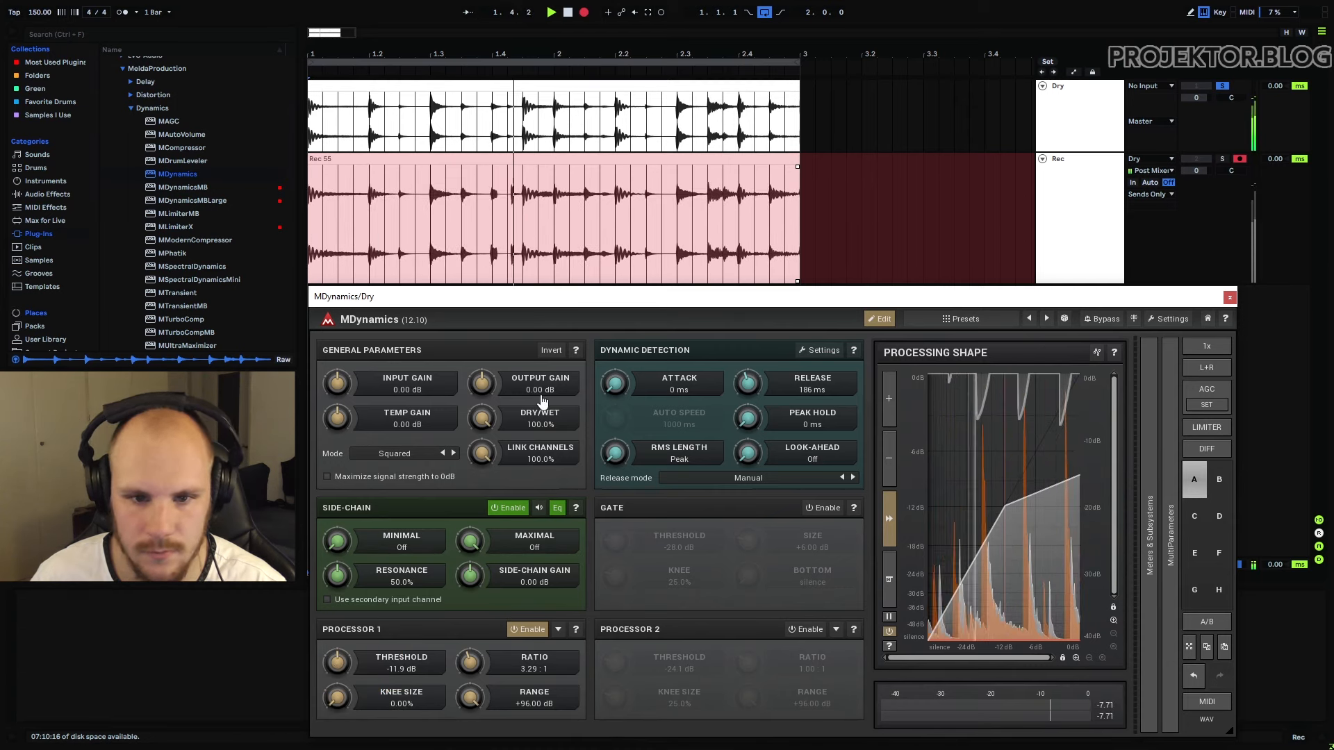
{"action": "key", "text": "space"}
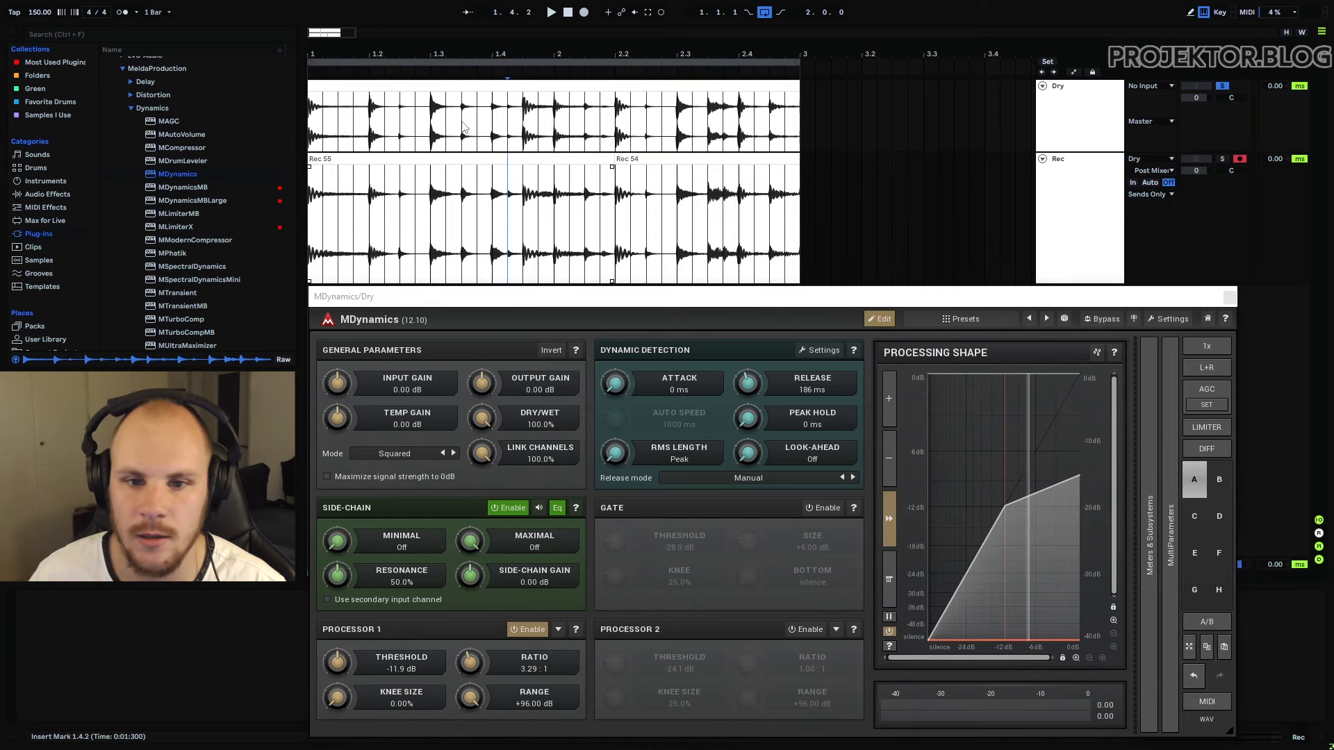
Step: Consolidate the Rec track's recordings from 1.1.1 to 3.1.1 into one clip and set the clip's gain to 0 dB
{"action": "left_click_drag", "start_coordinate": [326, 125], "coordinate": [804, 145]}
{"action": "left_click", "coordinate": [804, 144]}
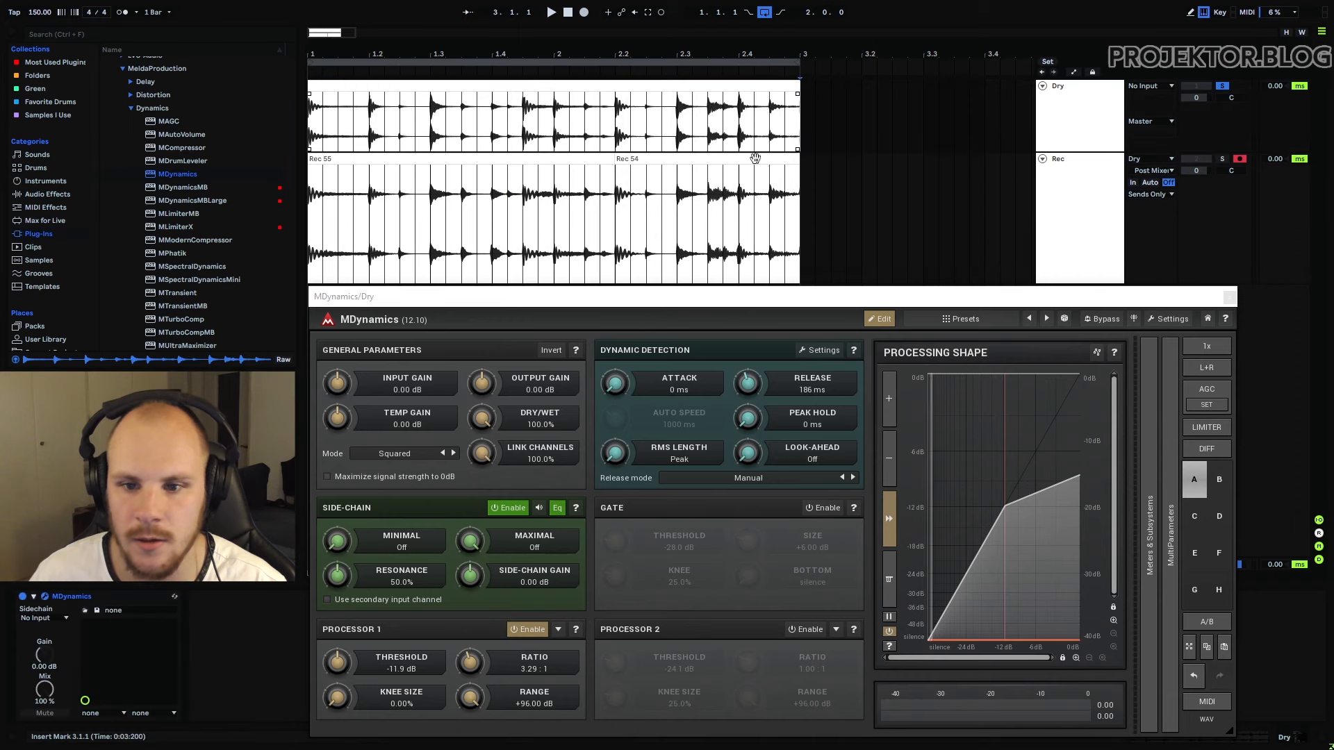
{"action": "left_click_drag", "start_coordinate": [311, 120], "coordinate": [794, 133]}
{"action": "left_click_drag", "start_coordinate": [310, 209], "coordinate": [801, 214]}
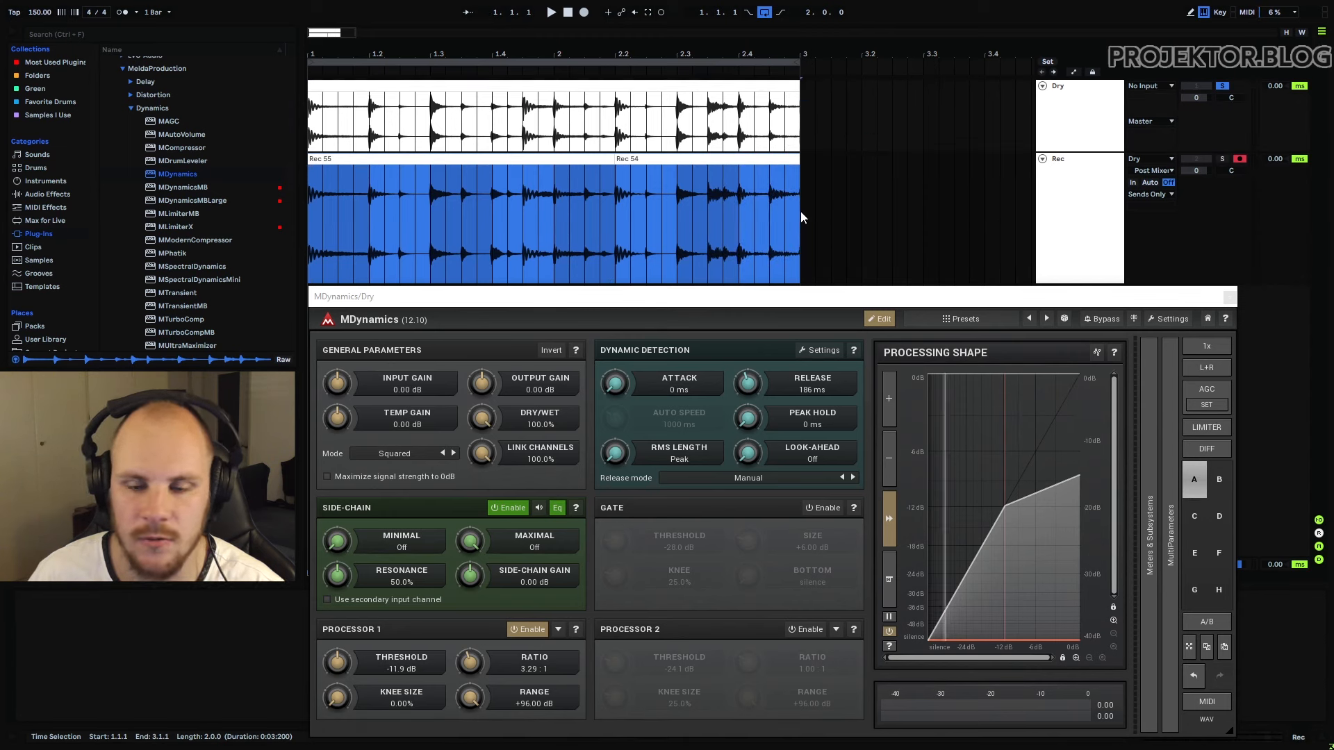
{"action": "key", "text": "ctrl+j"}
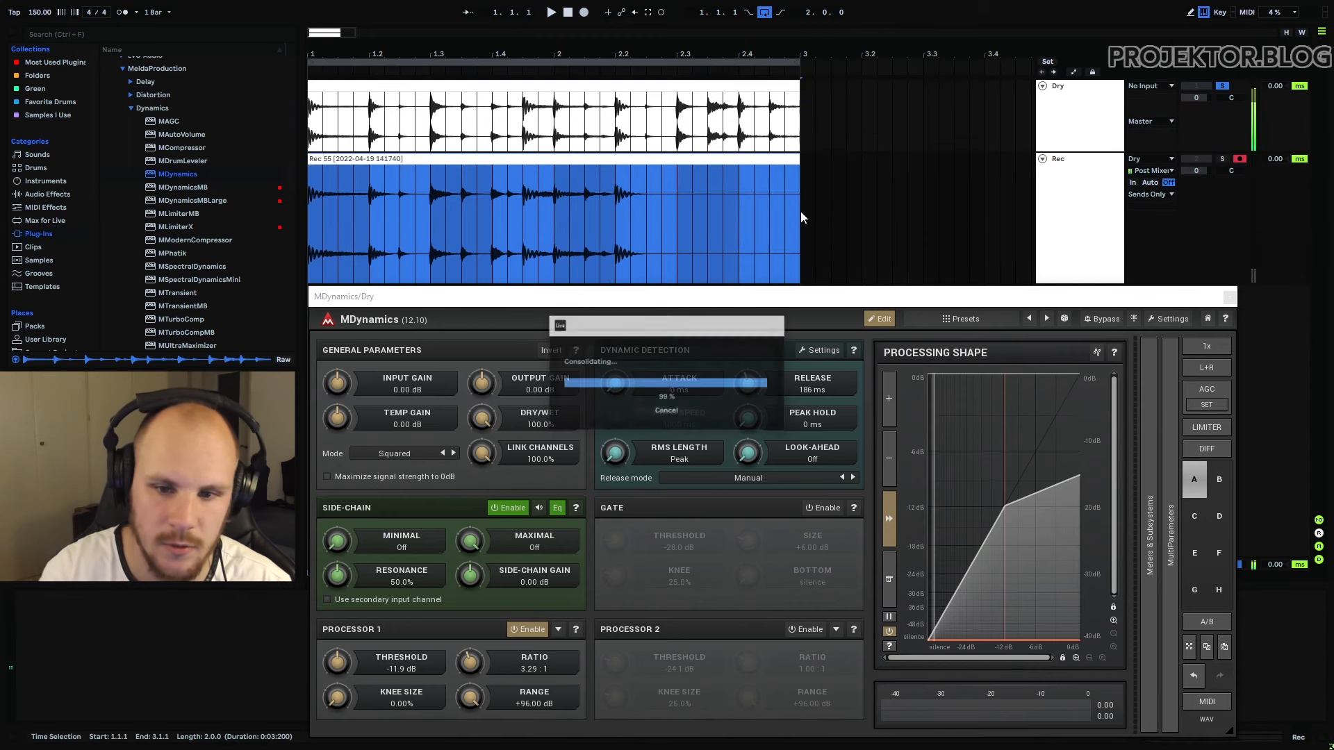
{"action": "double_click", "coordinate": [713, 162]}
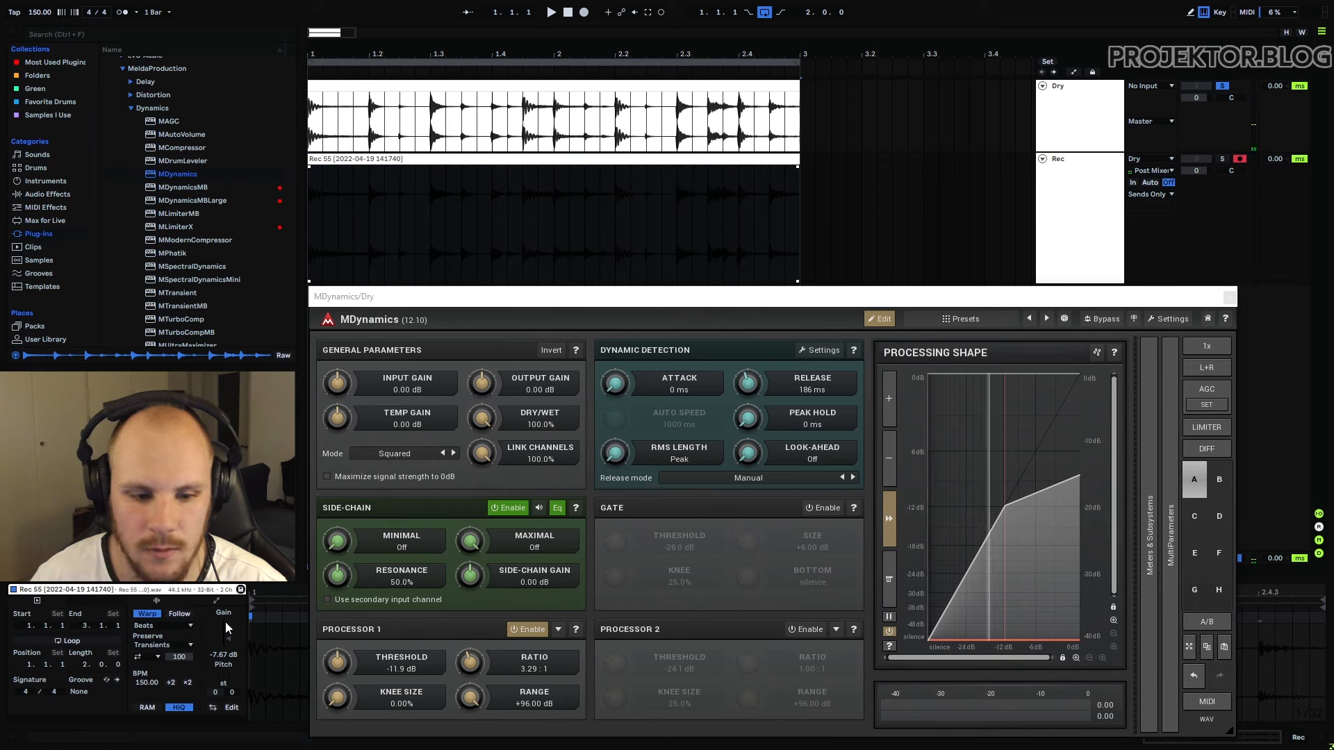
{"action": "double_click", "coordinate": [221, 654]}
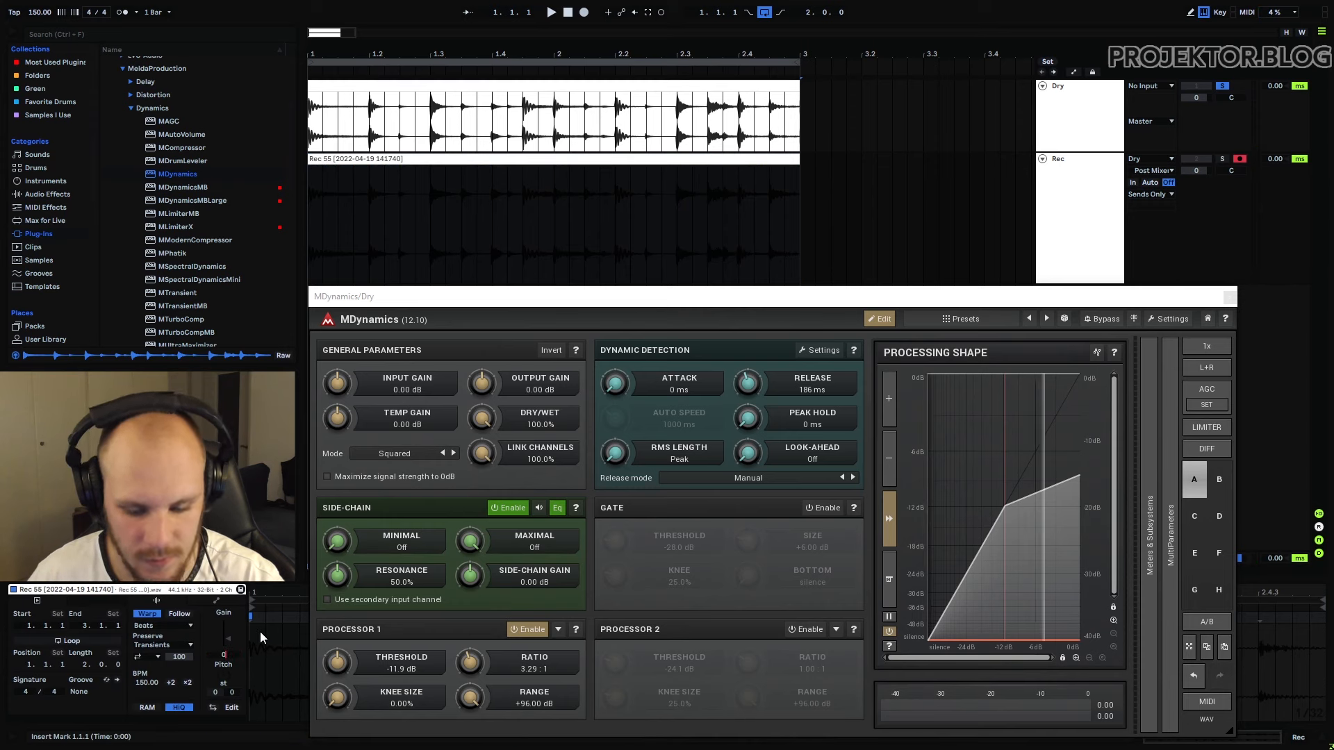
Step: Reduce the heights of the Rec and Dry tracks so their waveforms sit close together at similar size
{"action": "left_click", "coordinate": [403, 211]}
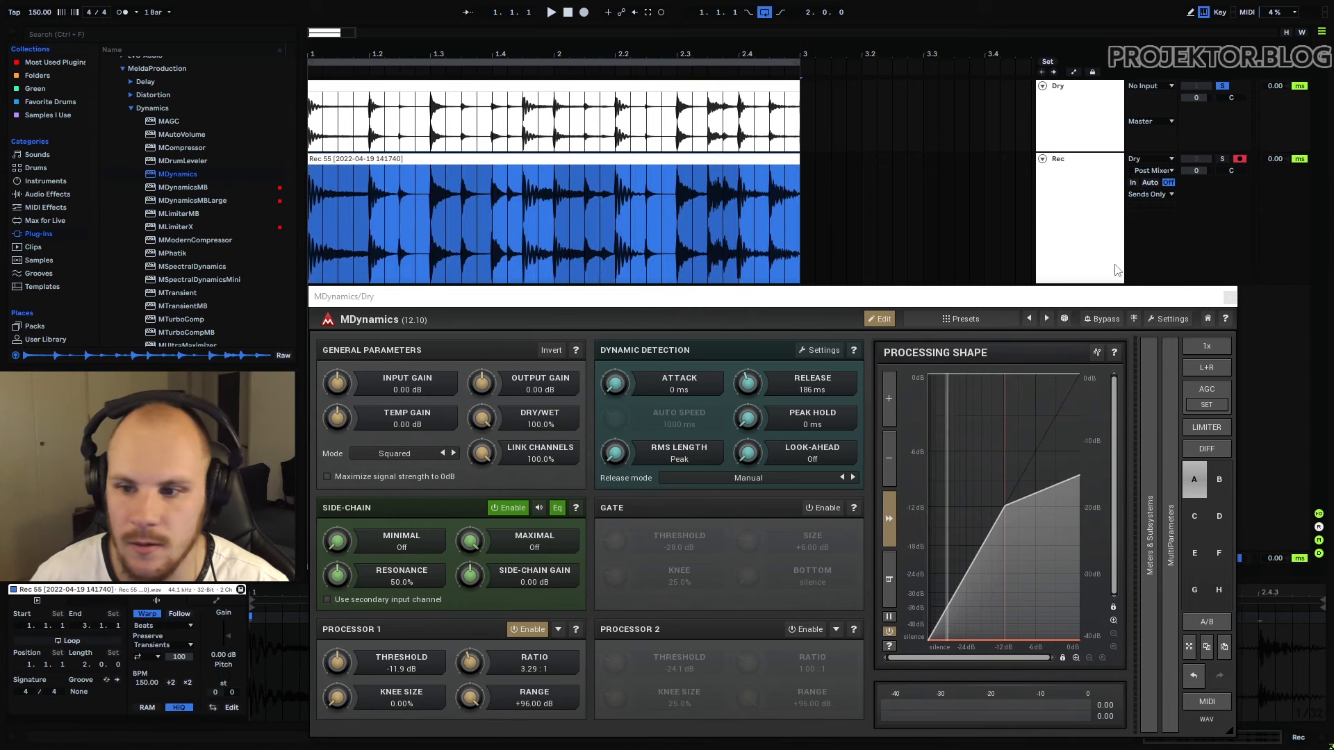
{"action": "left_click_drag", "start_coordinate": [1089, 280], "coordinate": [1089, 212]}
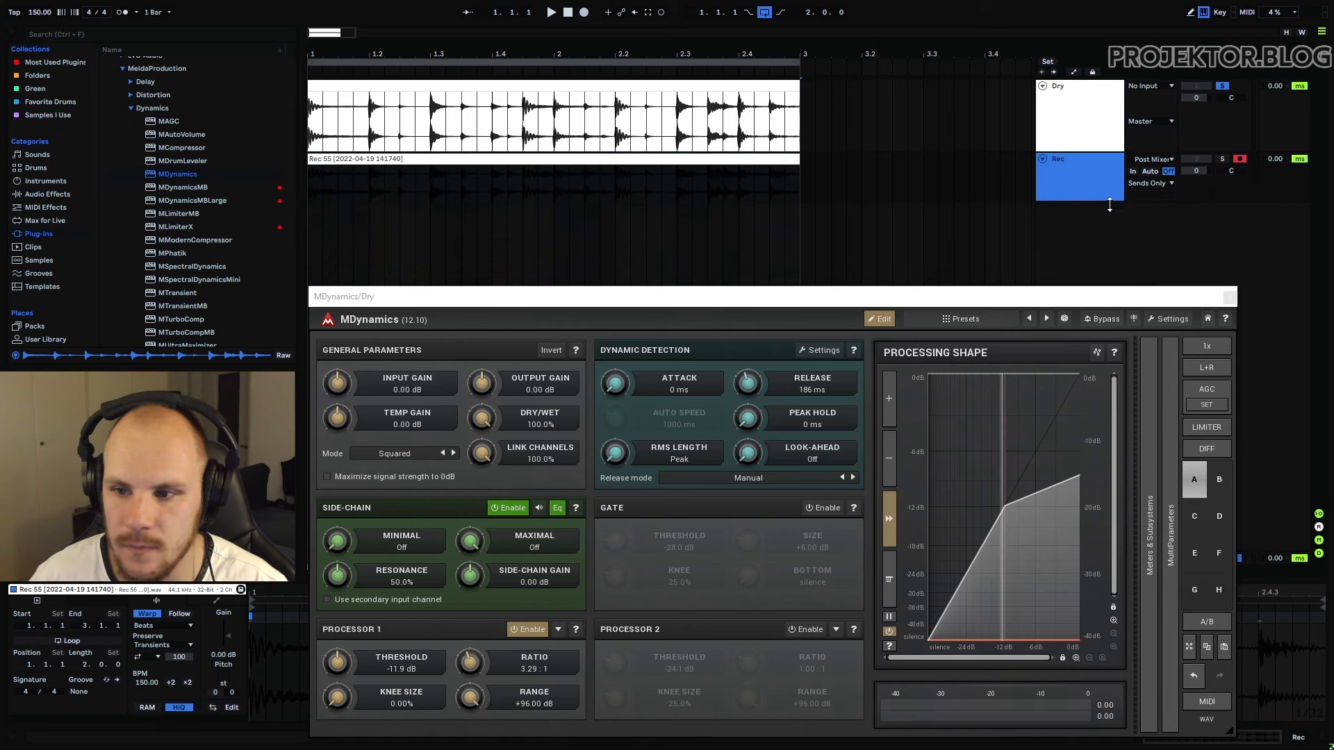
{"action": "left_click", "coordinate": [894, 205]}
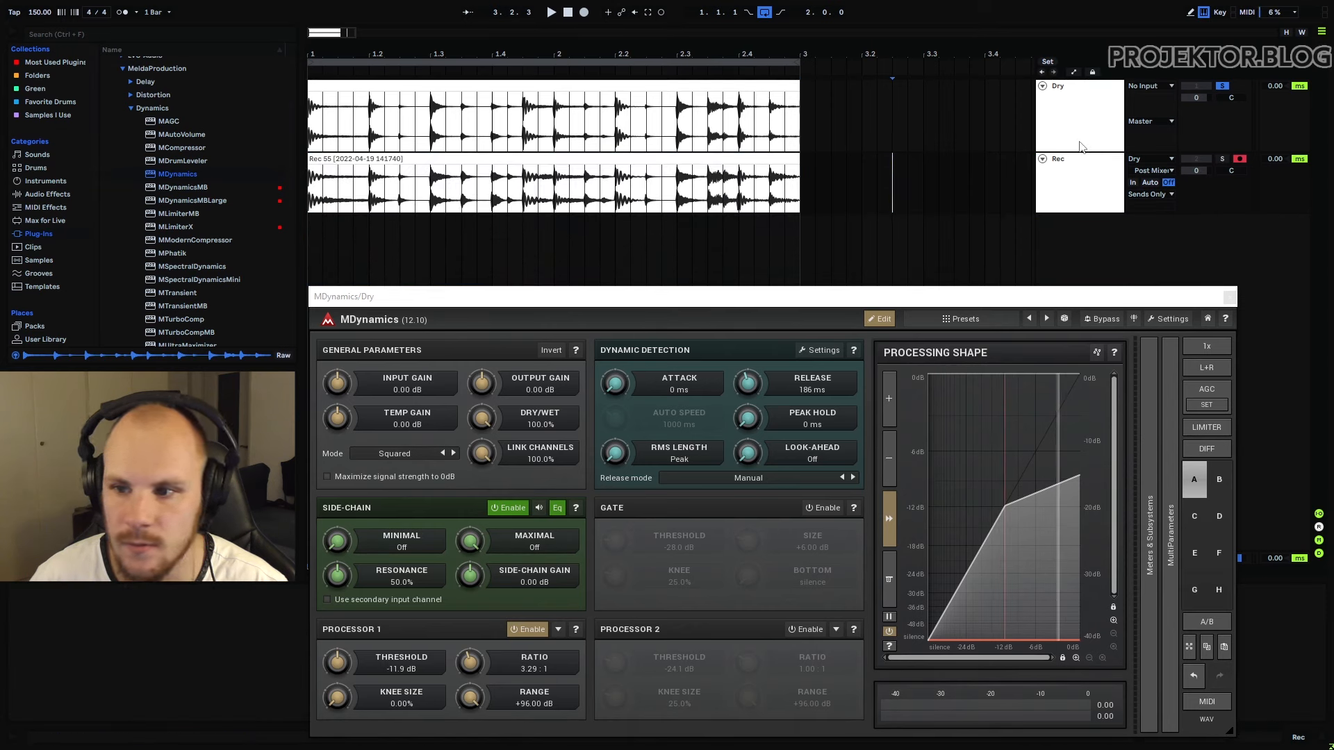
{"action": "left_click_drag", "start_coordinate": [1081, 153], "coordinate": [1081, 138]}
{"action": "left_click", "coordinate": [847, 182]}
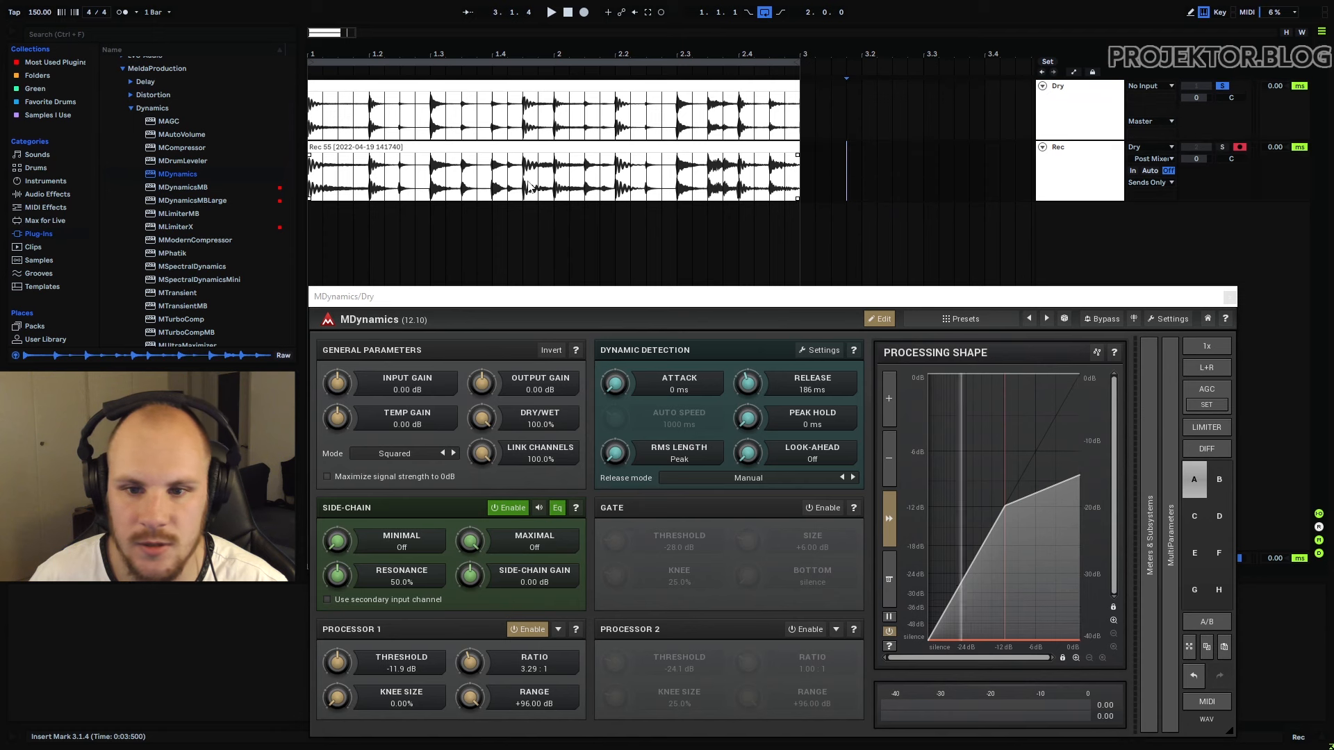
Step: Compare the Rec clip's quiet hit between 1.2.2 and 1.2.4 and the tail at 1.4.4 with the Dry clip
{"action": "left_click", "coordinate": [446, 183]}
{"action": "left_click_drag", "start_coordinate": [336, 54], "coordinate": [336, 75]}
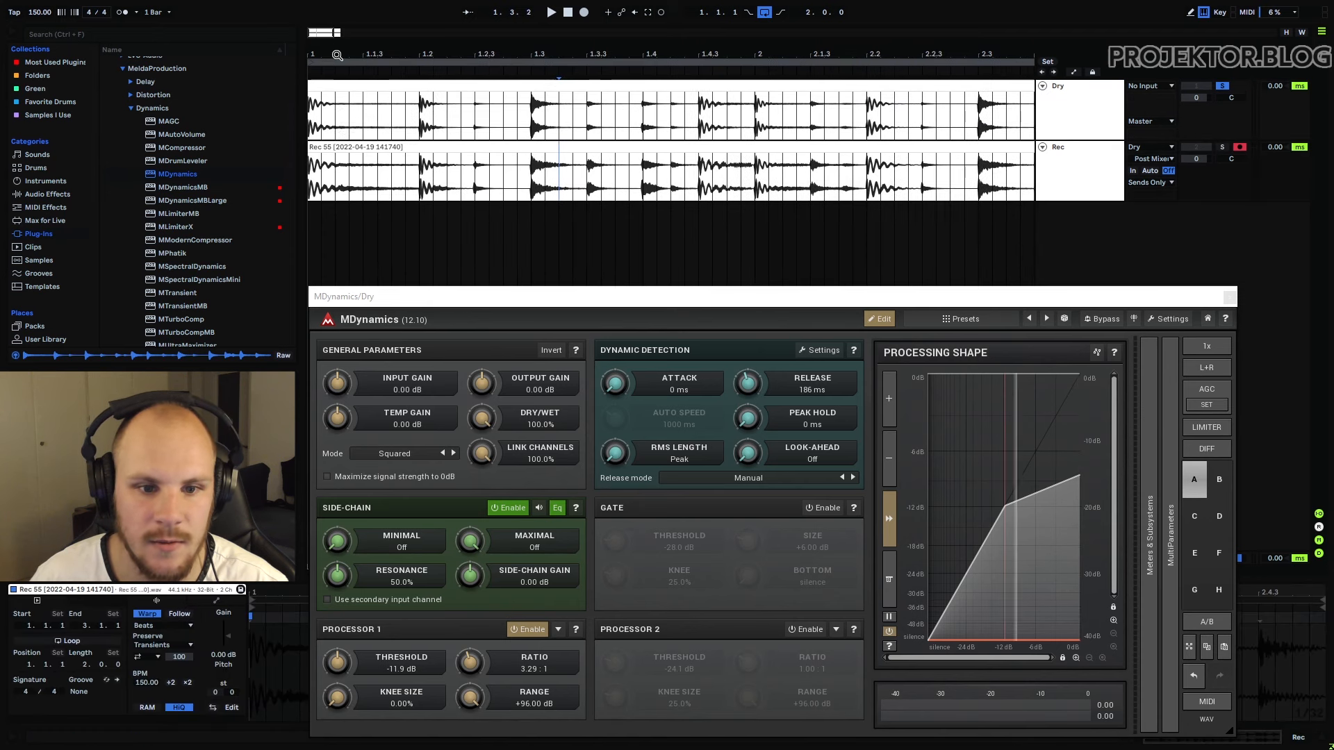
{"action": "left_click_drag", "start_coordinate": [331, 171], "coordinate": [505, 175]}
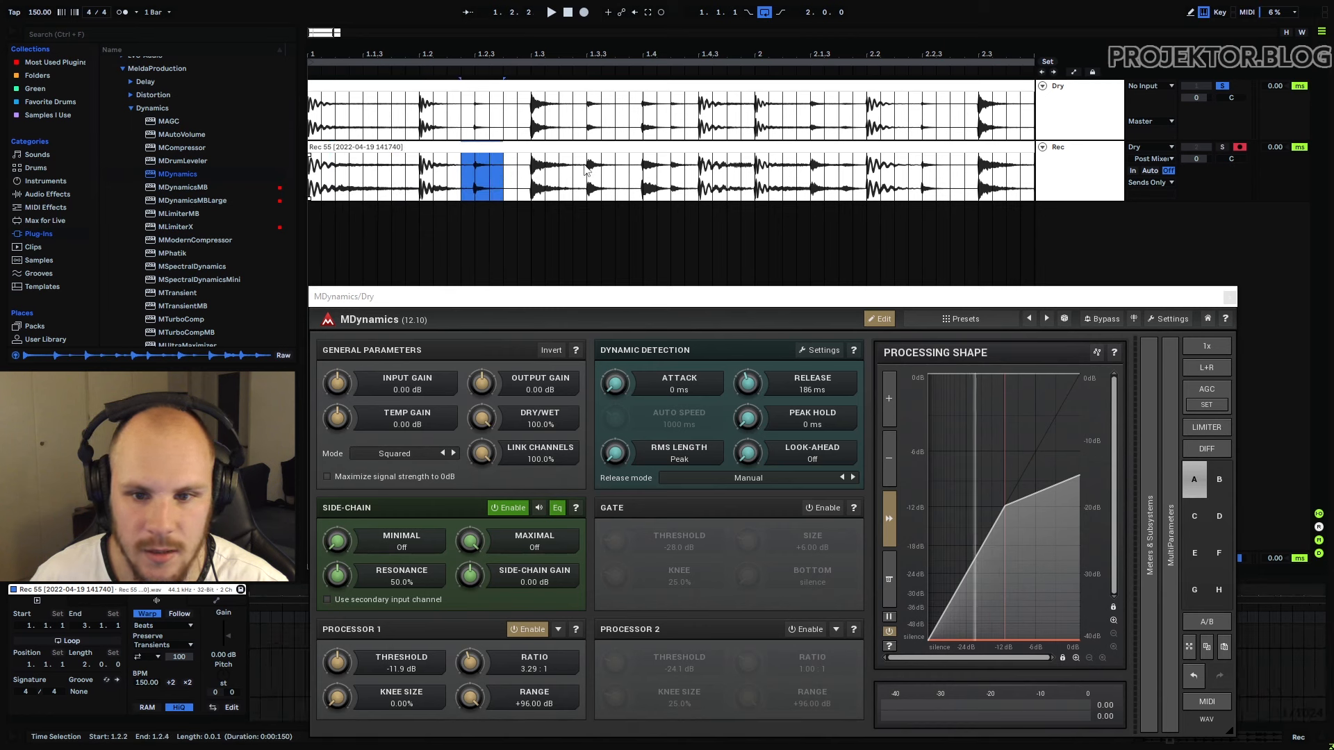
{"action": "left_click_drag", "start_coordinate": [585, 172], "coordinate": [753, 175]}
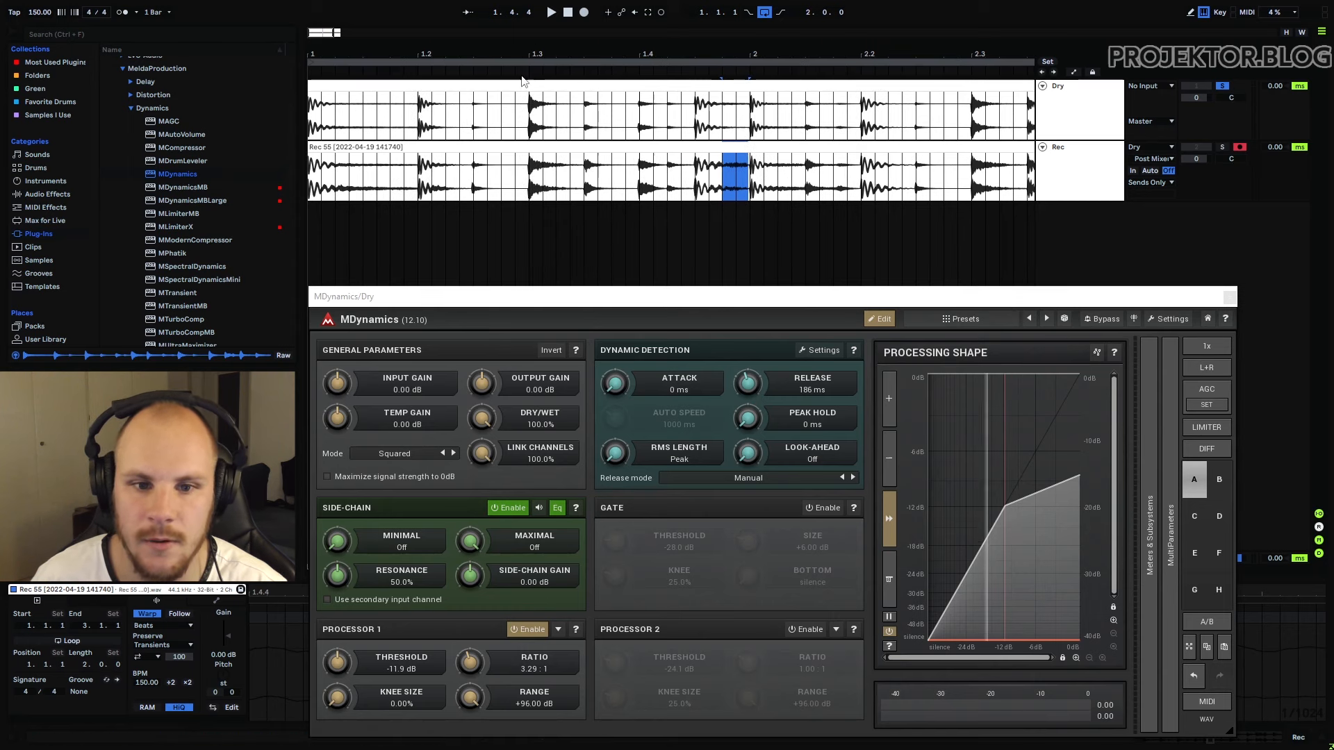
{"action": "left_click", "coordinate": [425, 128]}
{"action": "left_click", "coordinate": [425, 127]}
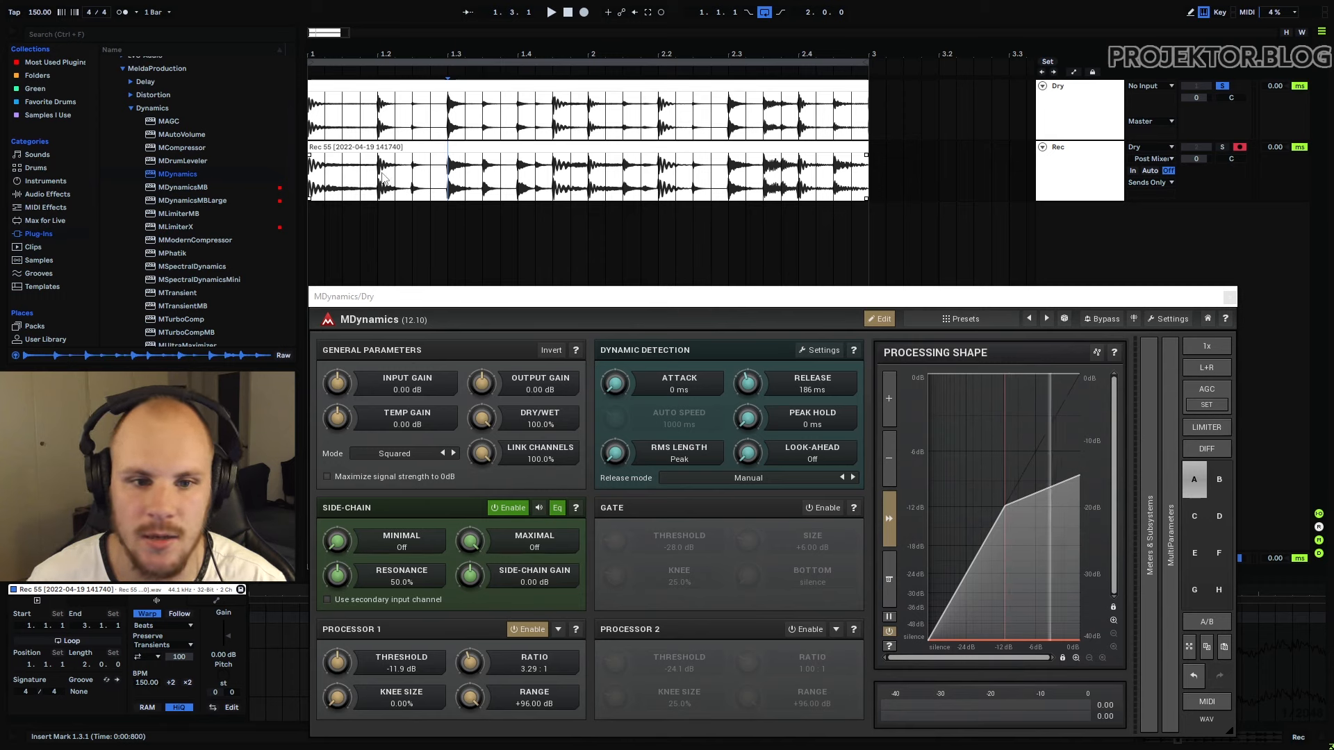
Step: Inspect the low-level parts of the Rec clip from 1.2.3 to 1.2.4 and just after 2.1.3 by selecting them
{"action": "left_click_drag", "start_coordinate": [379, 183], "coordinate": [426, 178]}
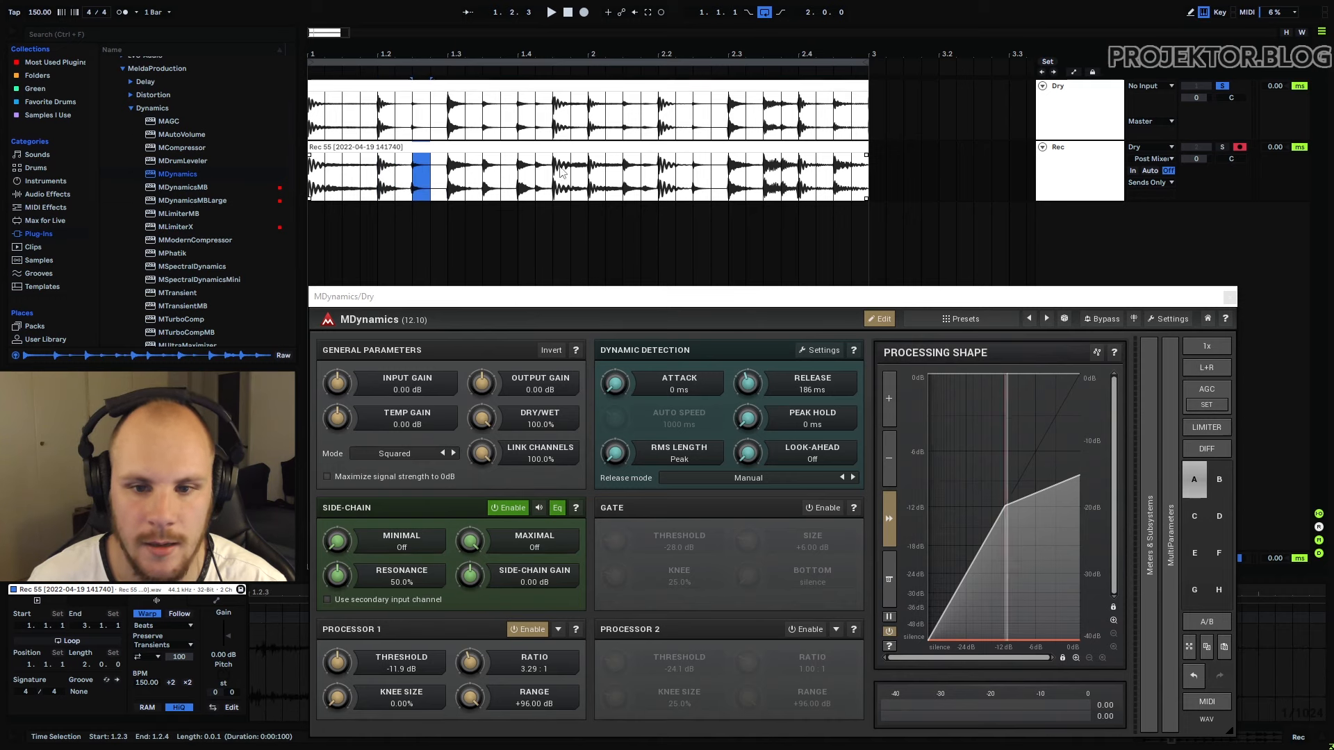
{"action": "left_click_drag", "start_coordinate": [573, 175], "coordinate": [653, 176]}
{"action": "left_click", "coordinate": [646, 169]}
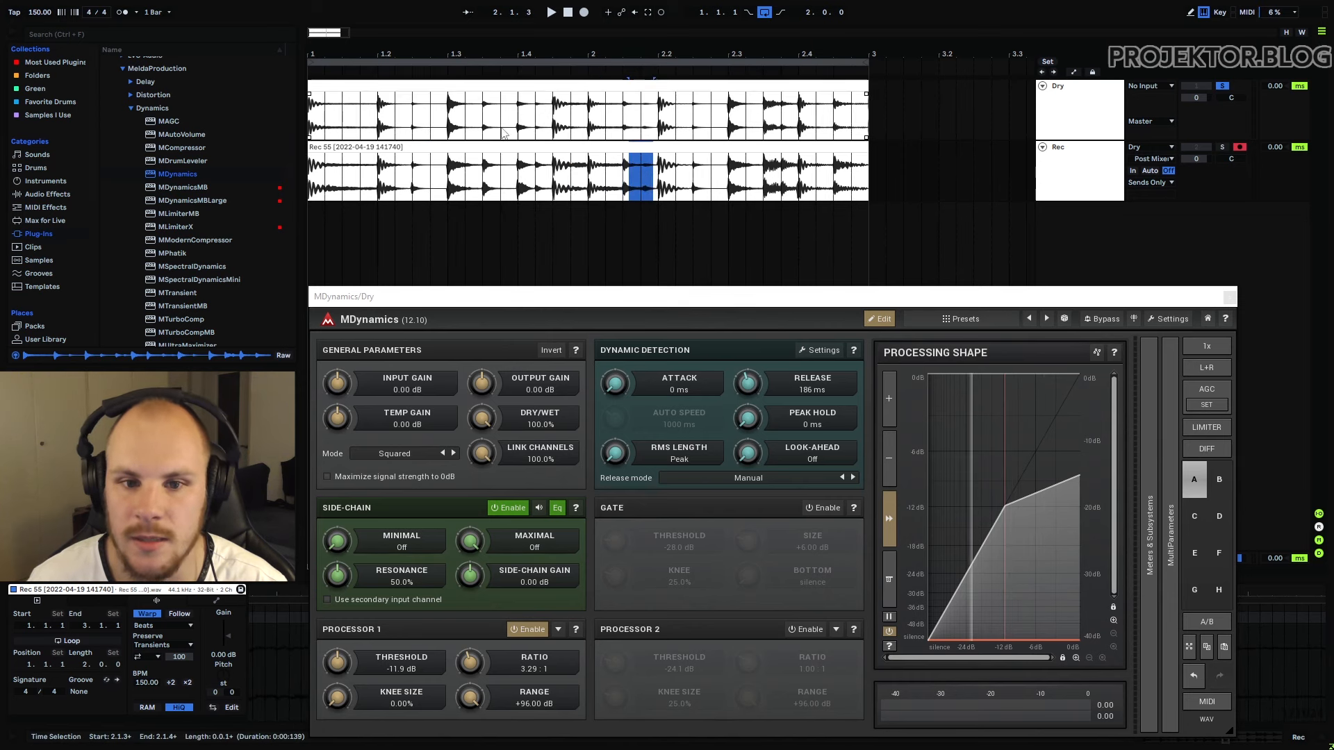
Step: Select the whole Rec clip from 1.1.1 and return its gain to -7.67 dB
{"action": "key", "text": "Home"}
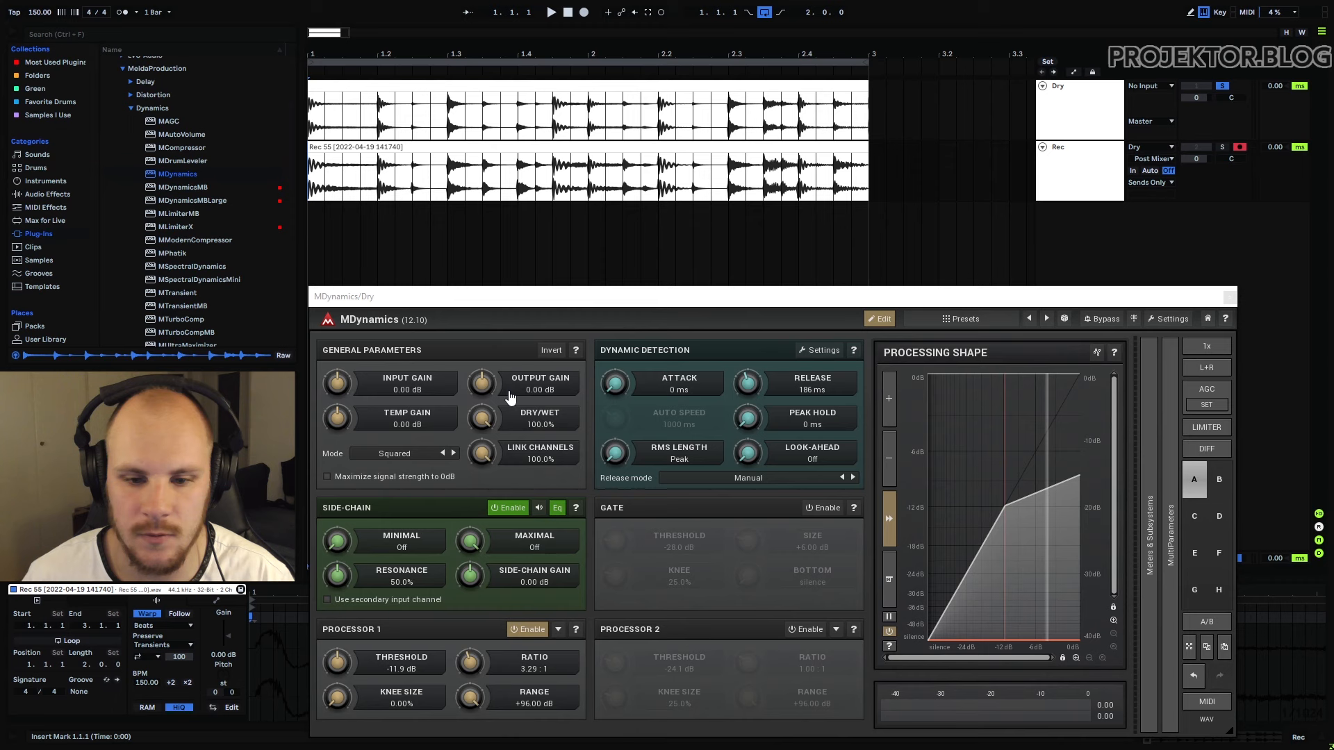
{"action": "left_click", "coordinate": [420, 194]}
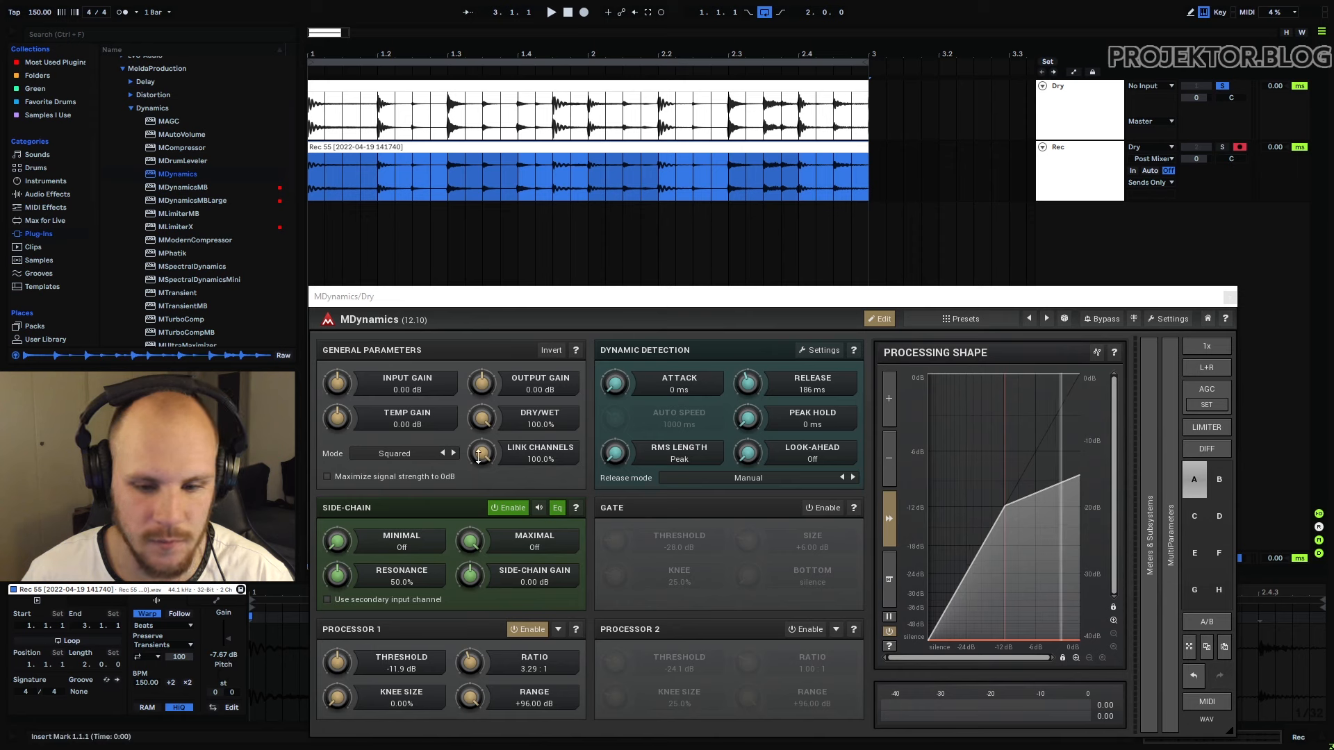
Step: Set MDynamics' output gain to 7.67 dB to make up for the compression
{"action": "left_click", "coordinate": [482, 384]}
{"action": "double_click", "coordinate": [559, 384]}
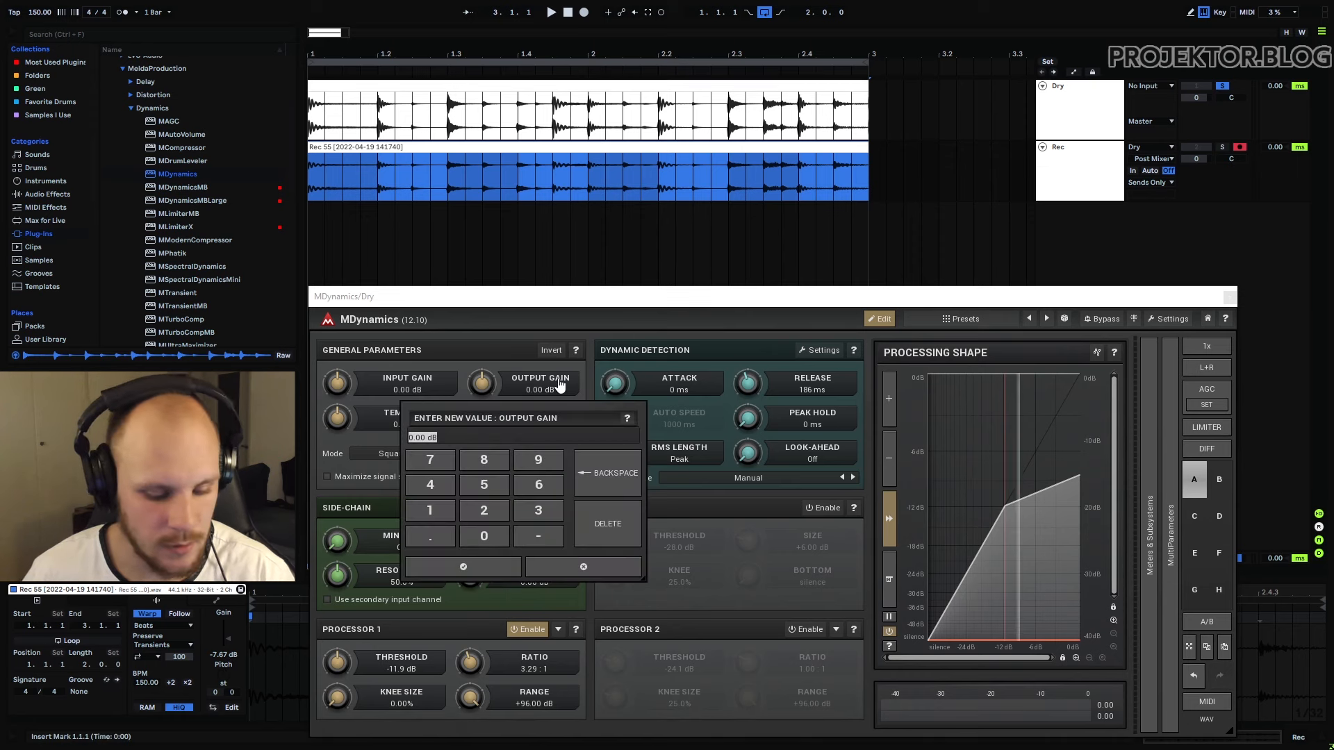
{"action": "type", "text": "7.6"}
{"action": "type", "text": "7"}
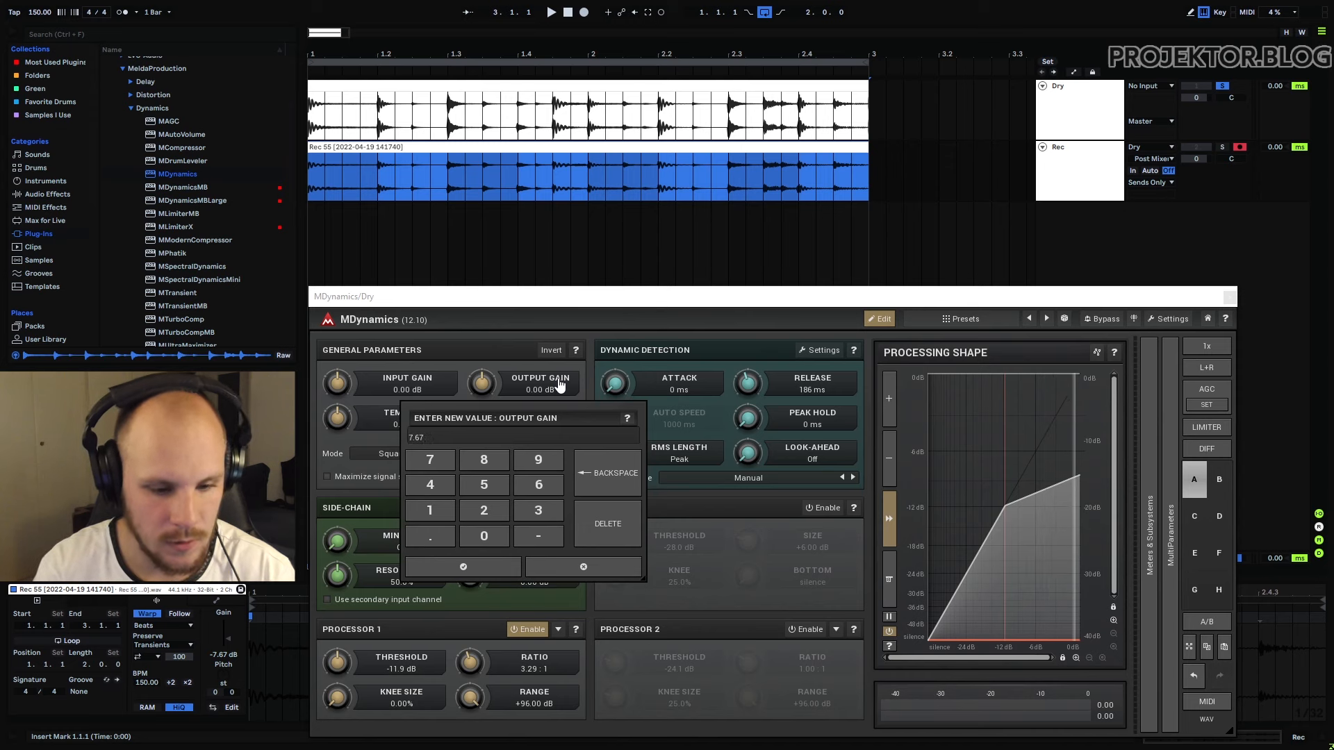
{"action": "key", "text": "Return"}
Step: Record the compressed loop onto the Rec track from 1.1.1 and delete the take
{"action": "left_click", "coordinate": [322, 161]}
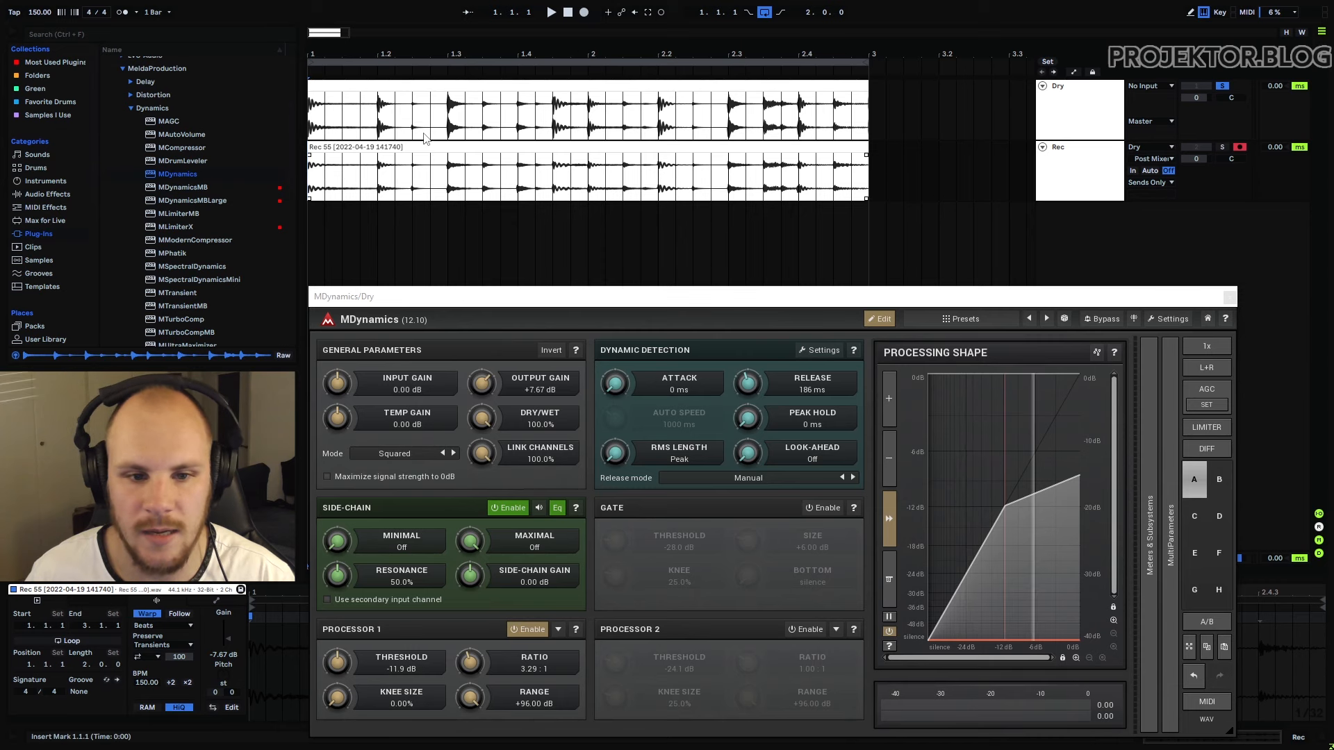
{"action": "left_click", "coordinate": [584, 13]}
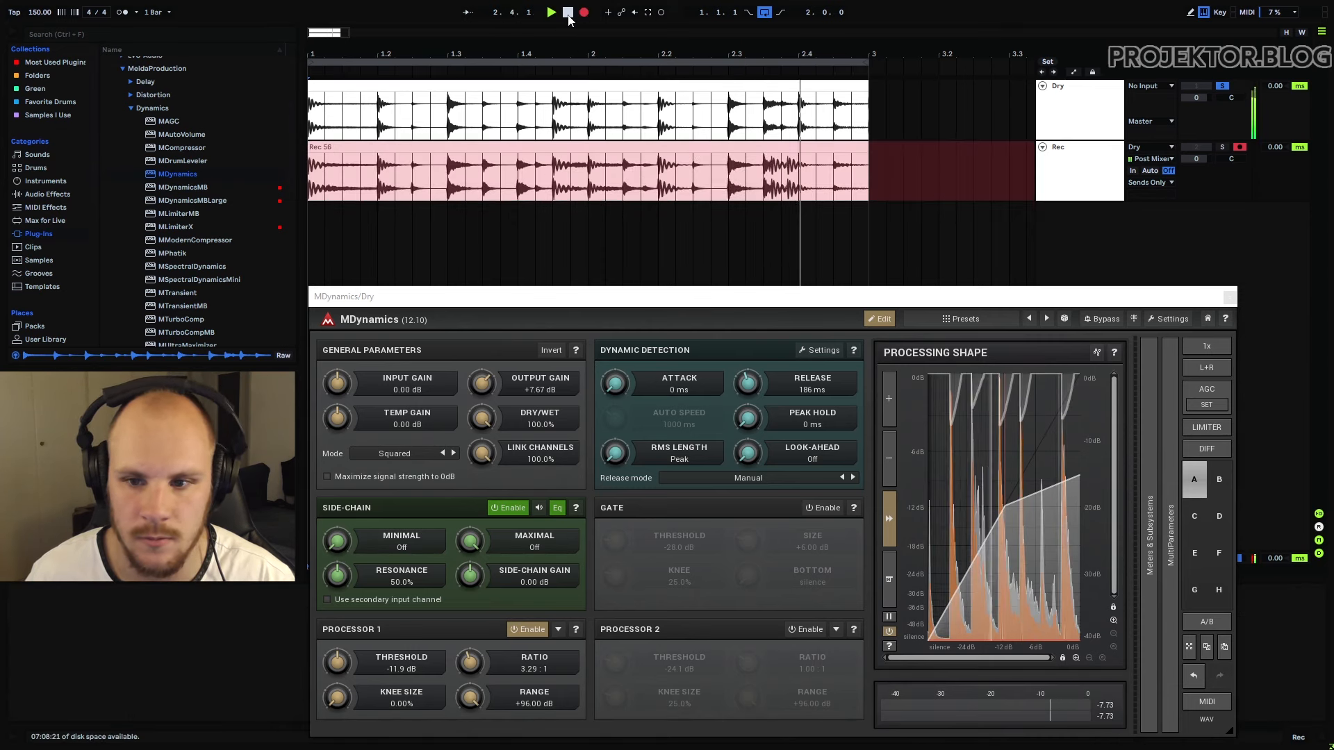
{"action": "left_click", "coordinate": [568, 12]}
{"action": "left_click", "coordinate": [353, 146]}
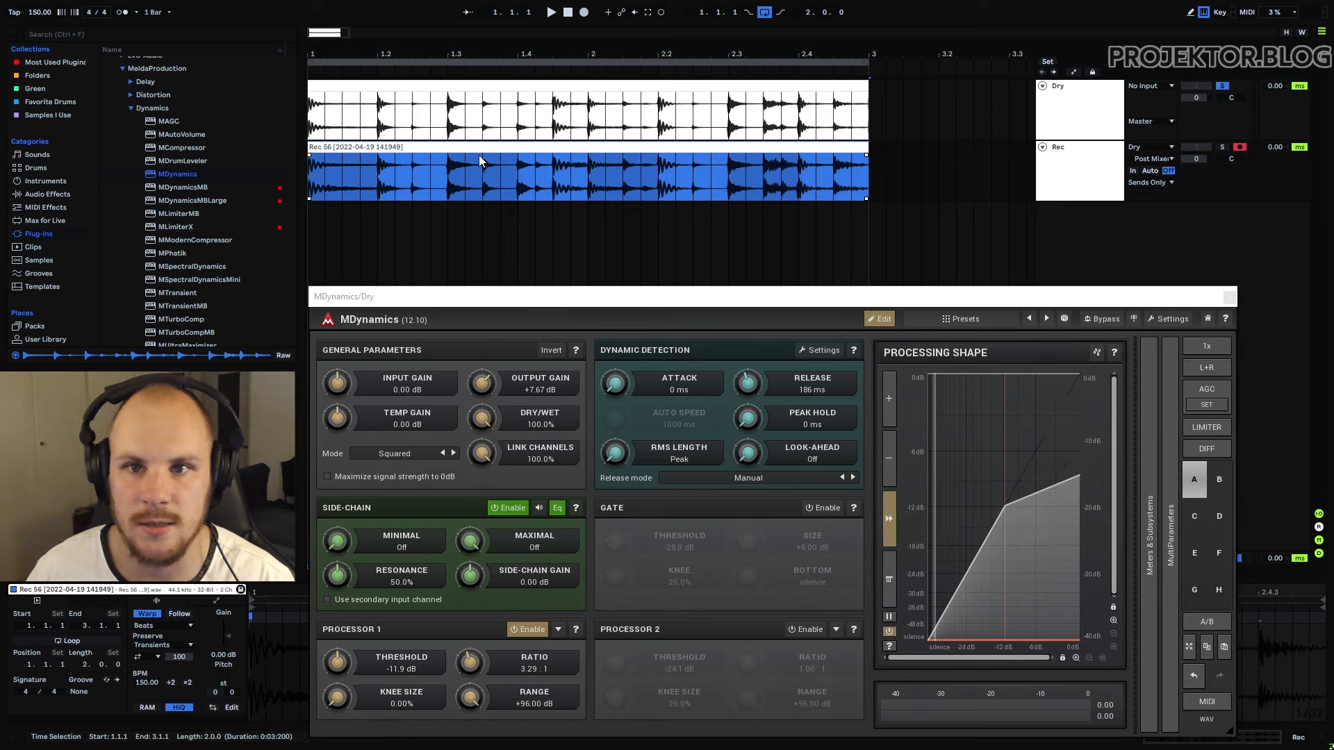
{"action": "key", "text": "Delete"}
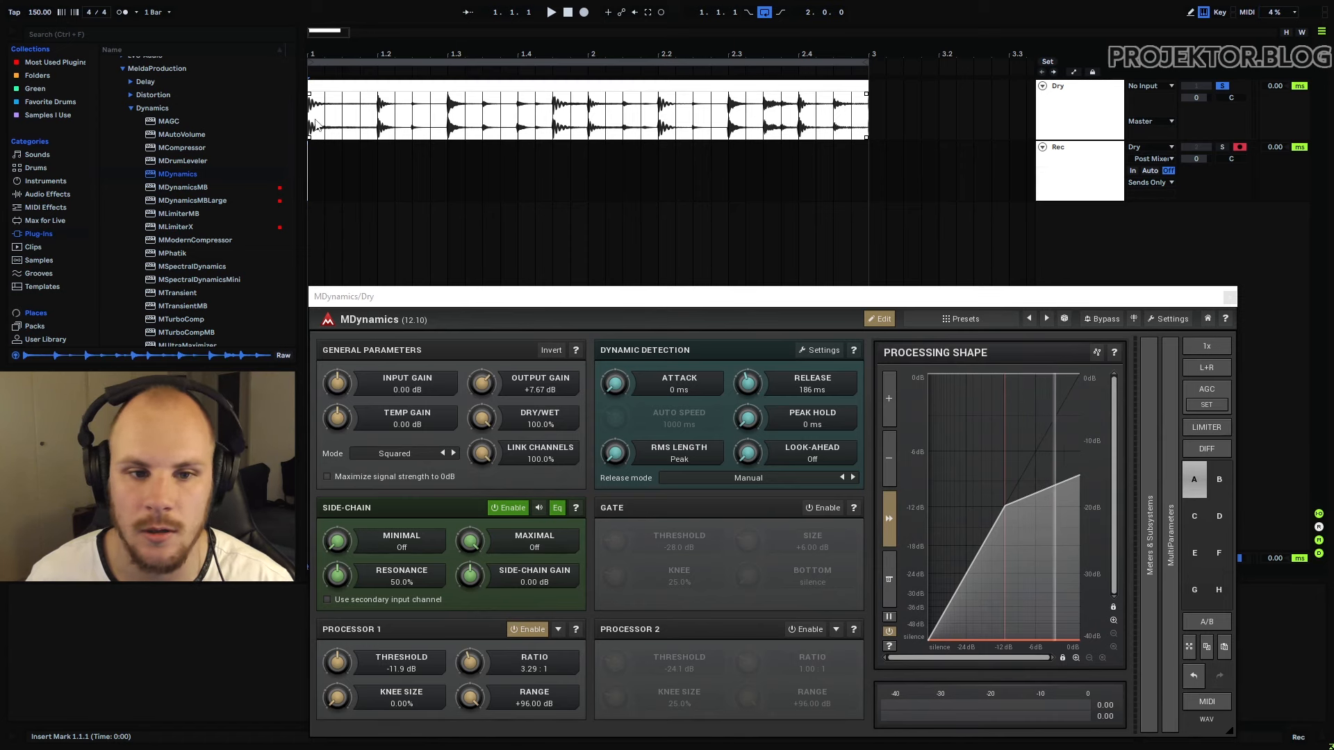
Step: With the loop playing, set MDynamics' attack to 3.8 ms and output gain to +2.29 dB
{"action": "key", "text": "space"}
{"action": "left_click_drag", "start_coordinate": [614, 384], "coordinate": [615, 345]}
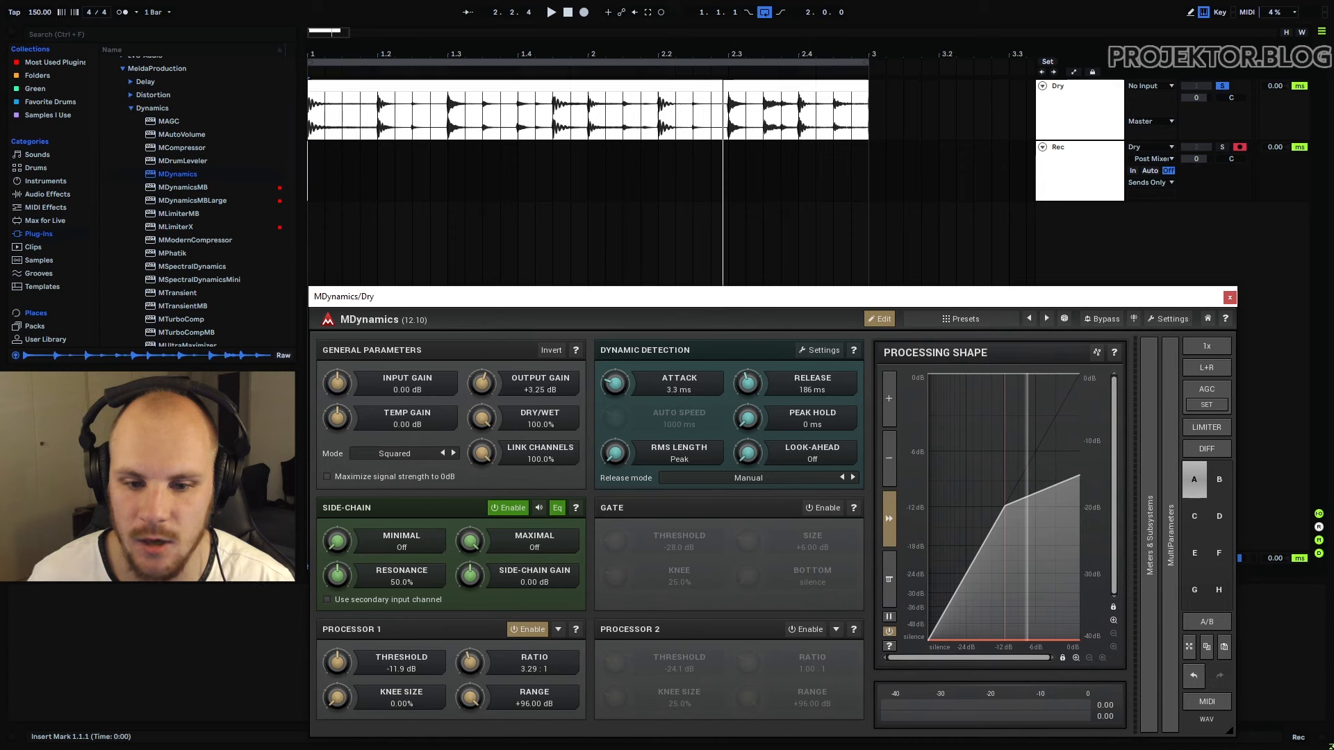
{"action": "key", "text": "space"}
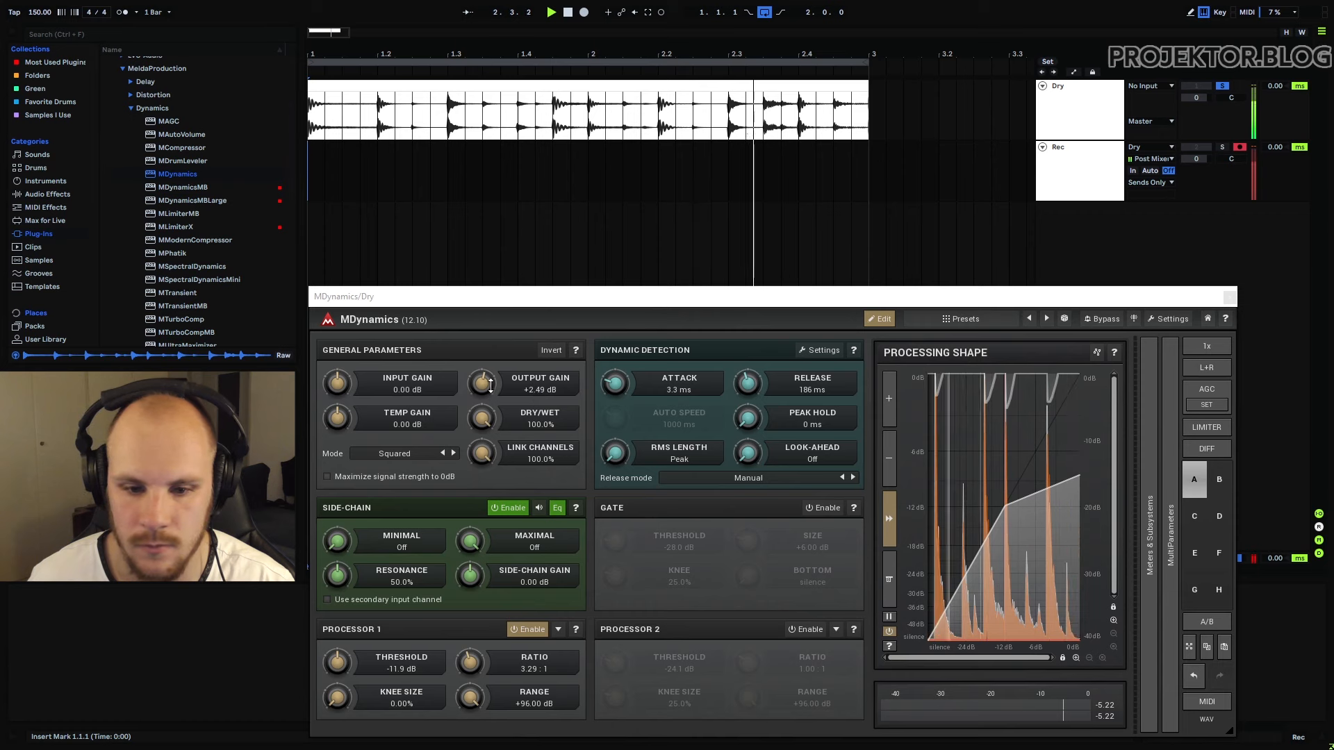
{"action": "left_click_drag", "start_coordinate": [488, 383], "coordinate": [489, 388]}
{"action": "left_click_drag", "start_coordinate": [621, 396], "coordinate": [621, 390]}
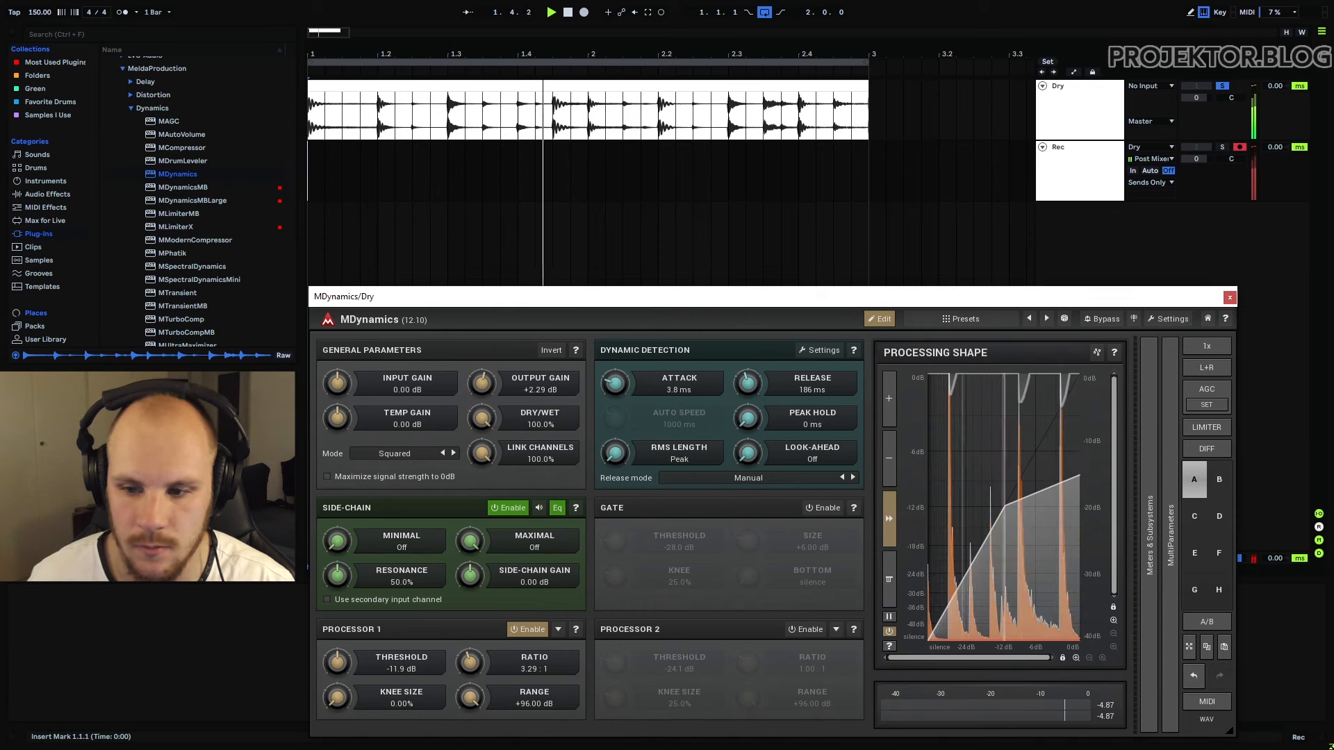
Step: Record a take of the loop with the 3.8 ms attack onto the Rec track from 1.1.1
{"action": "left_click", "coordinate": [314, 161]}
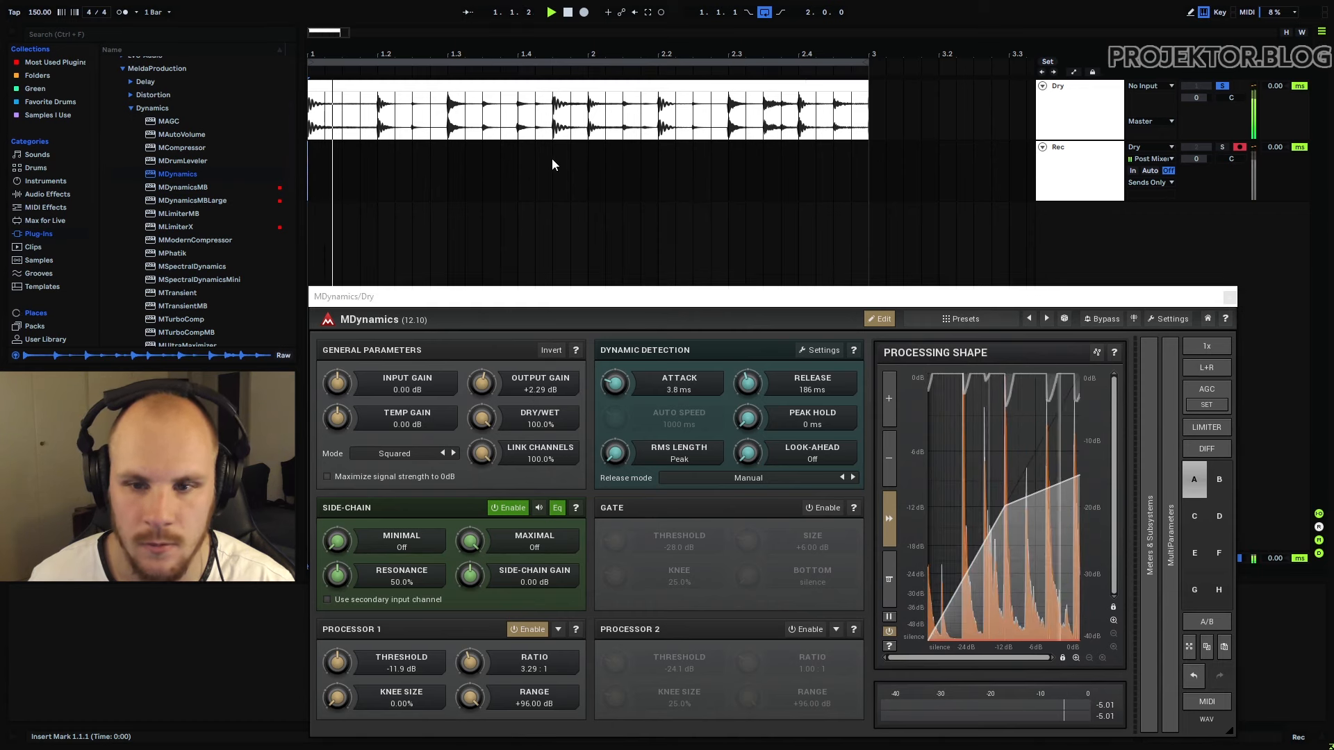
{"action": "key", "text": "space"}
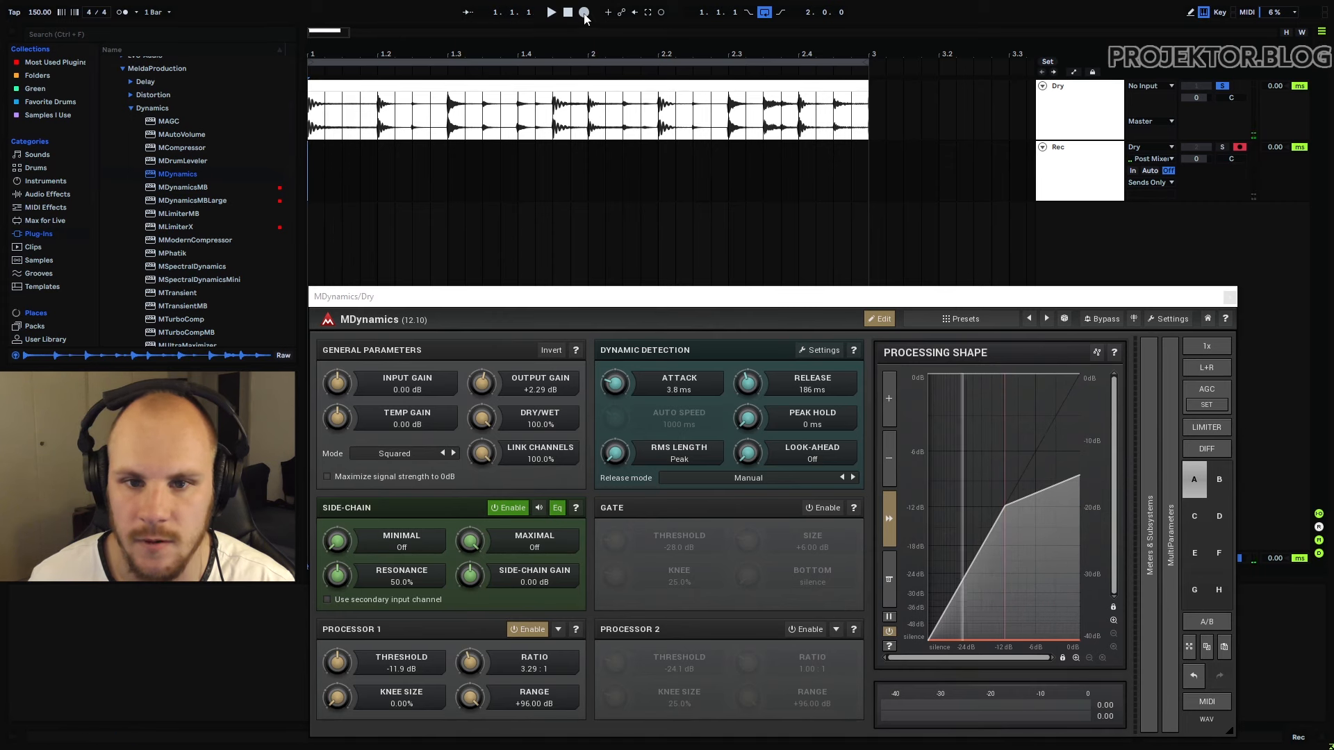
{"action": "left_click", "coordinate": [584, 12]}
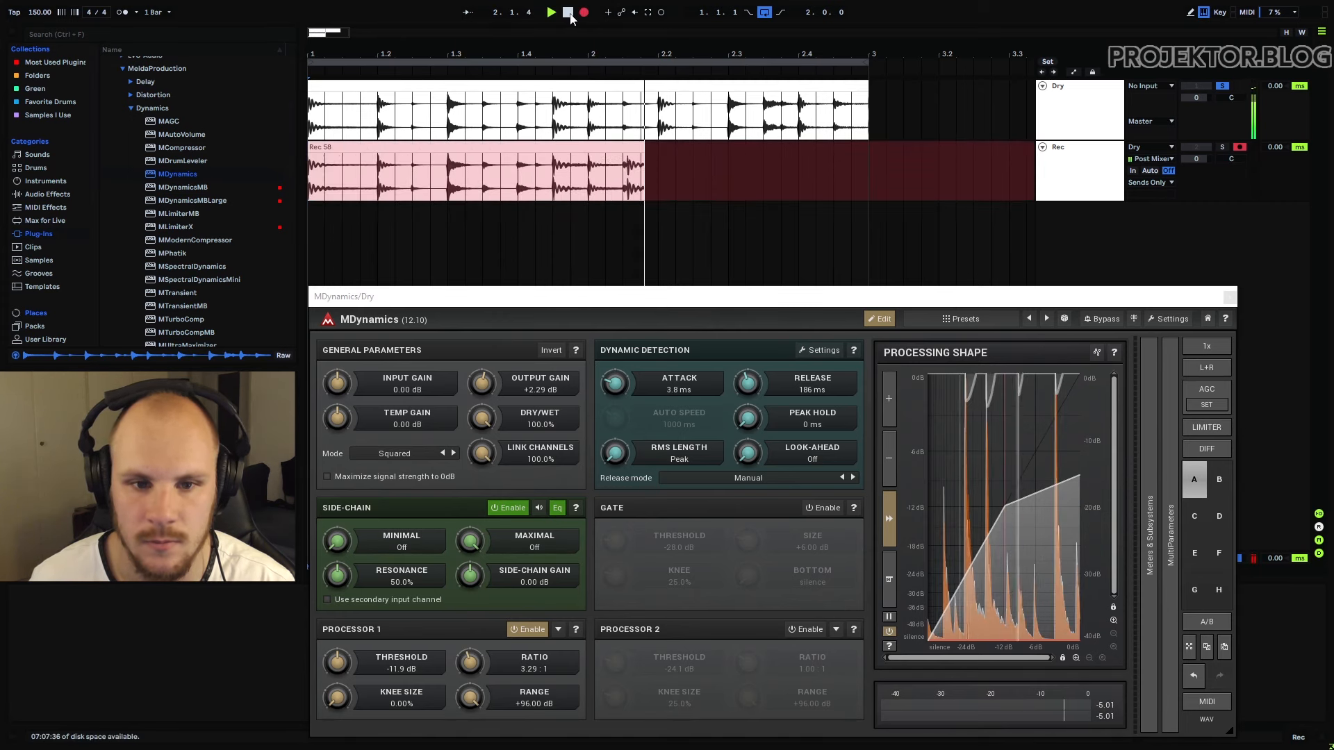
{"action": "left_click", "coordinate": [569, 12]}
Step: Reset MDynamics' output gain to 0.00 dB
{"action": "left_click", "coordinate": [375, 150]}
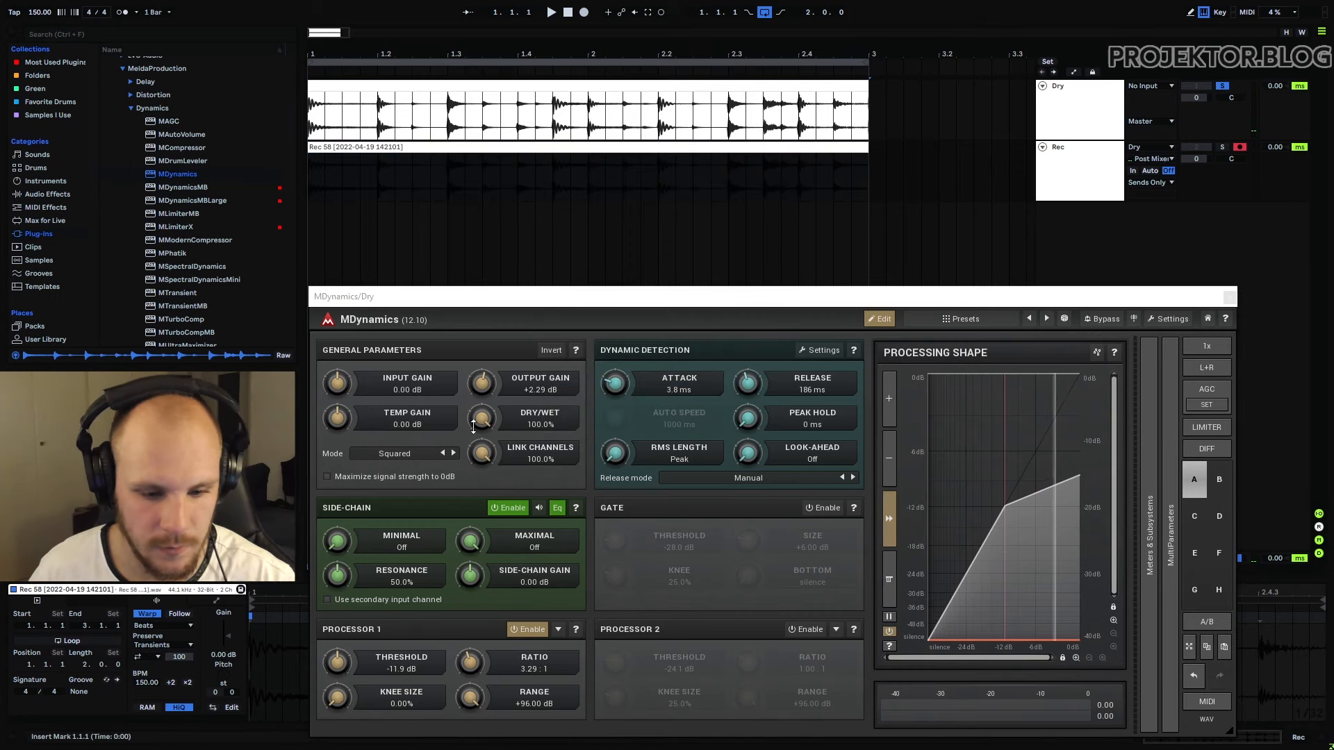
{"action": "double_click", "coordinate": [513, 393]}
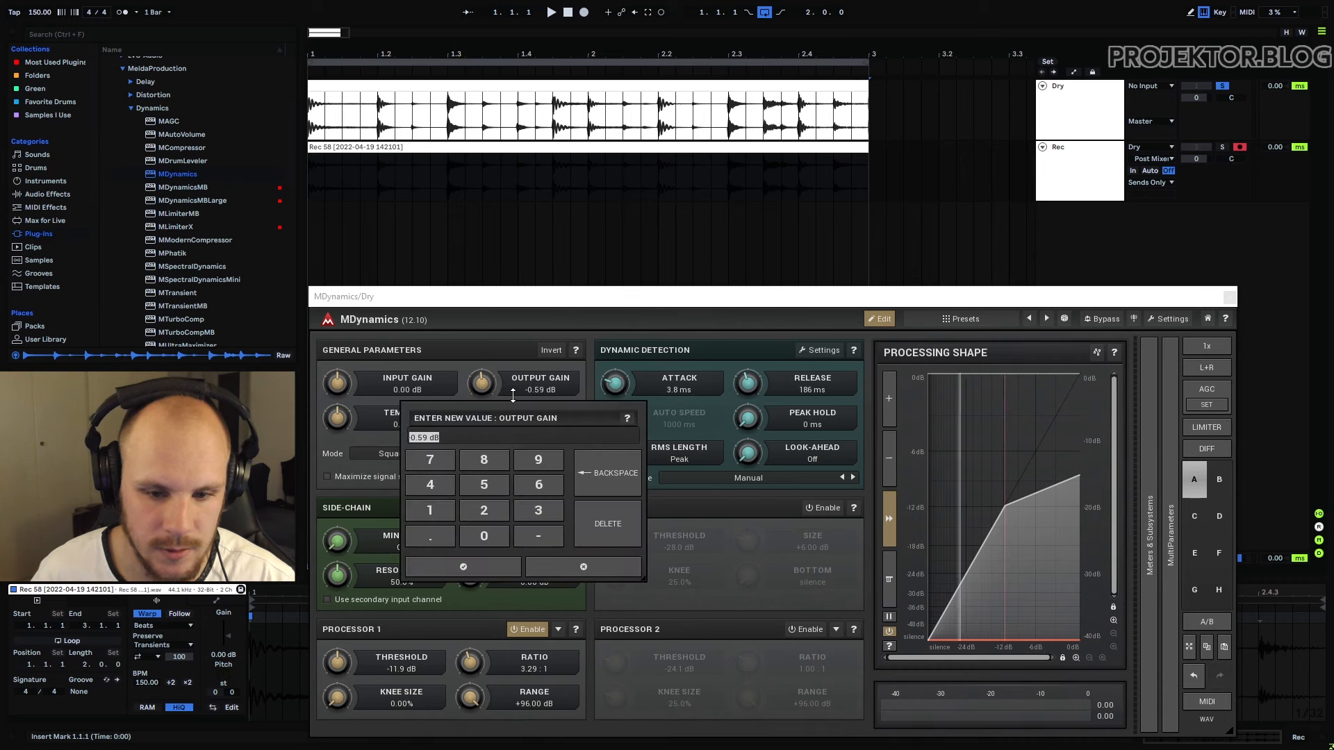
{"action": "key", "text": "Return"}
Step: Re-record the compressed two-bar loop over the Rec clip, starting from 1.1.1
{"action": "left_click", "coordinate": [310, 189]}
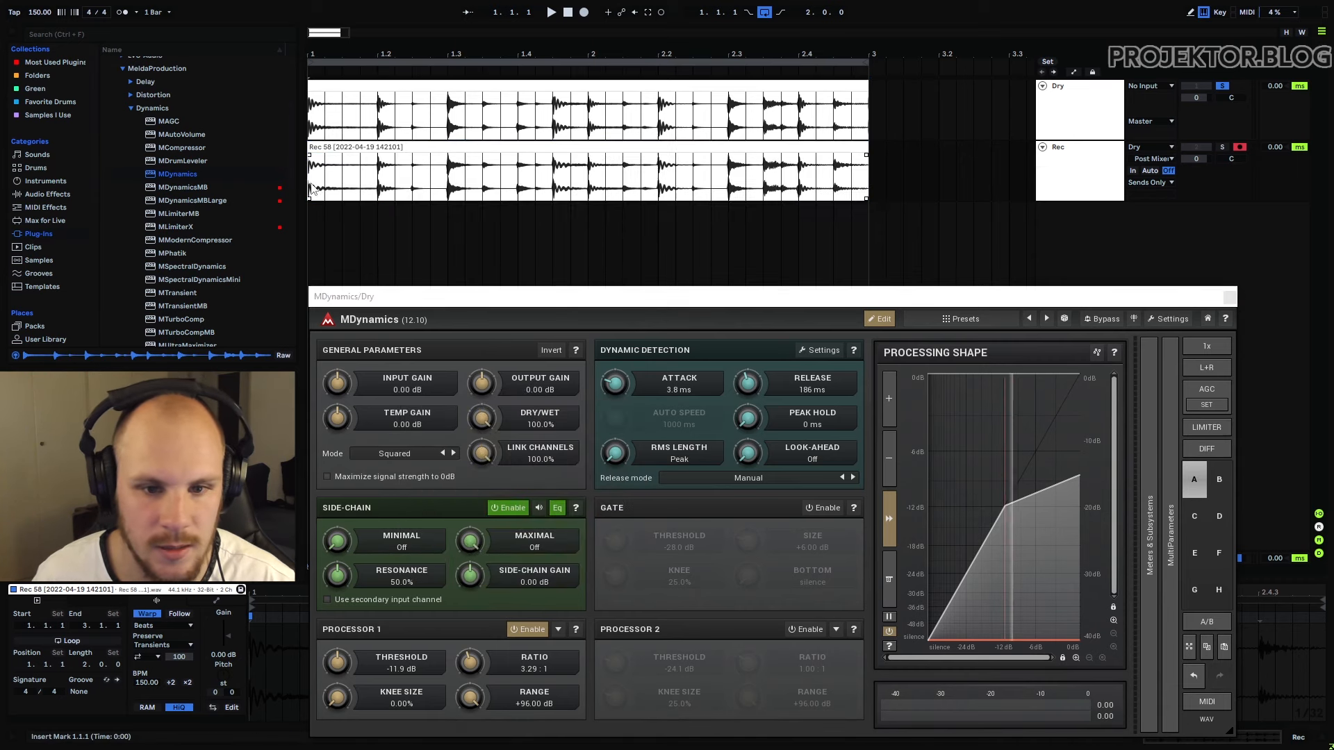
{"action": "left_click", "coordinate": [584, 12]}
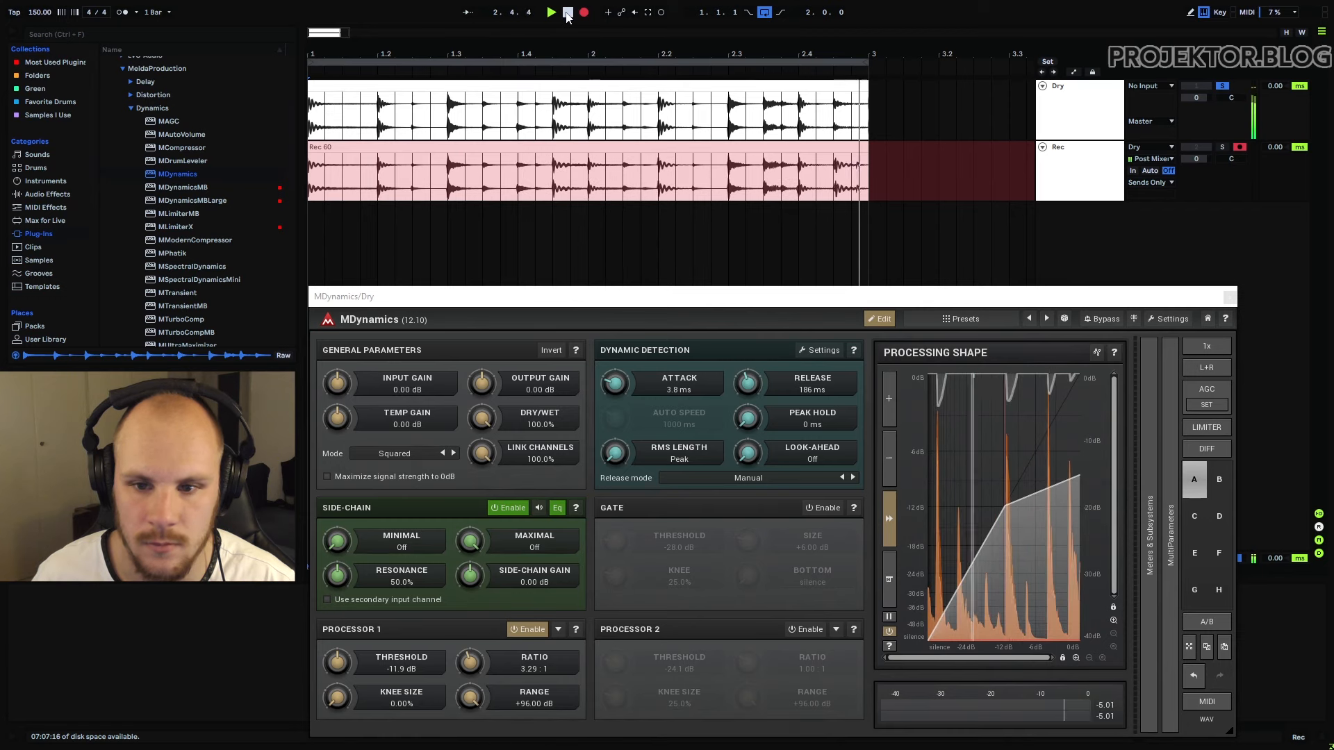
{"action": "left_click", "coordinate": [567, 14]}
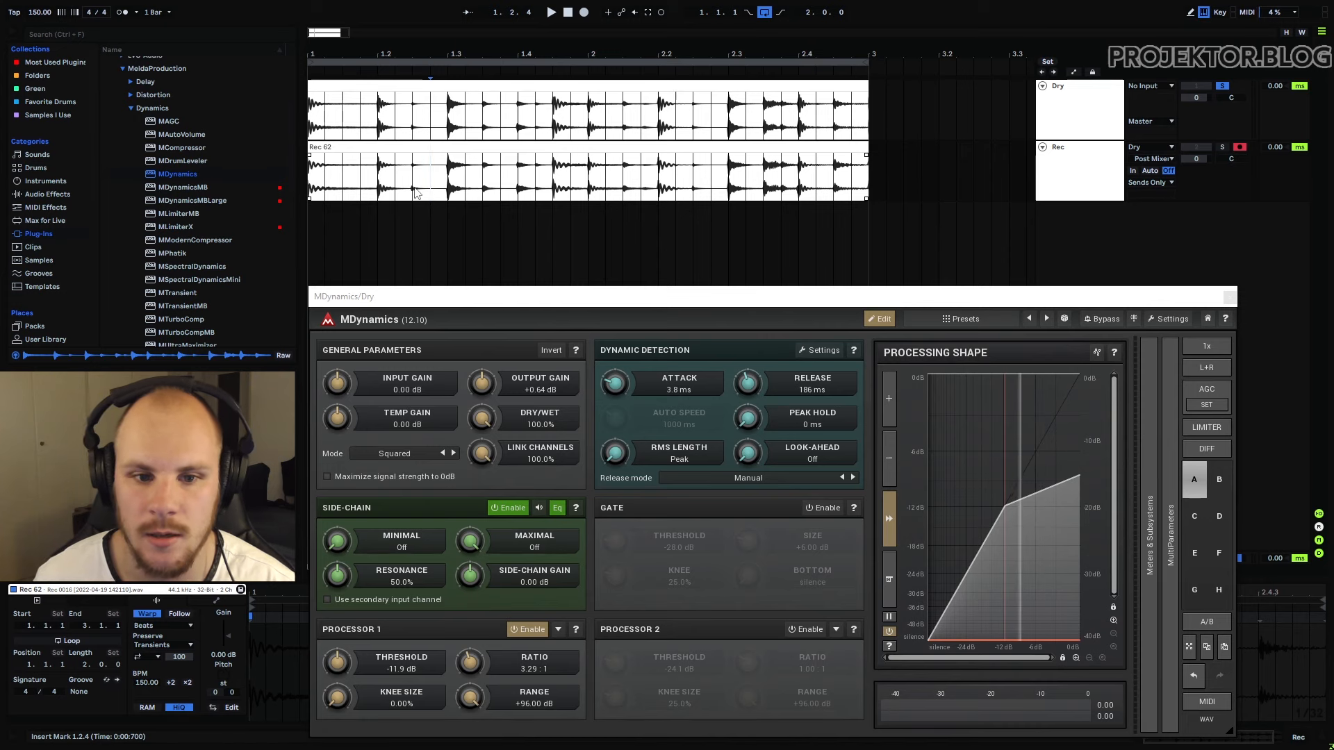
Step: Examine the first few milliseconds of the Rec clip's hits at 1.2 and 1.3 against the Dry clip
{"action": "mouse_move", "coordinate": [412, 54]}
{"action": "left_mouse_down"}
{"action": "mouse_move", "coordinate": [447, 90]}
{"action": "mouse_move", "coordinate": [756, 159]}
{"action": "left_mouse_up"}
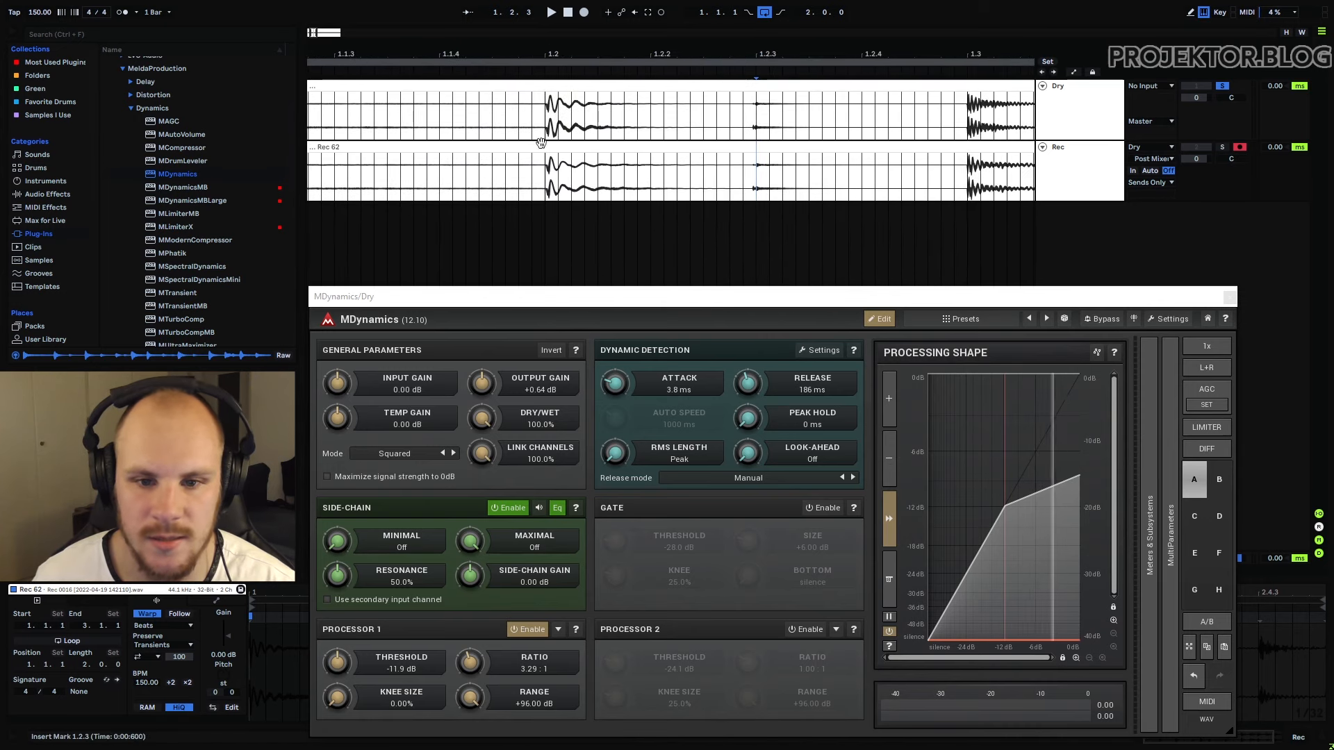
{"action": "left_click", "coordinate": [545, 173]}
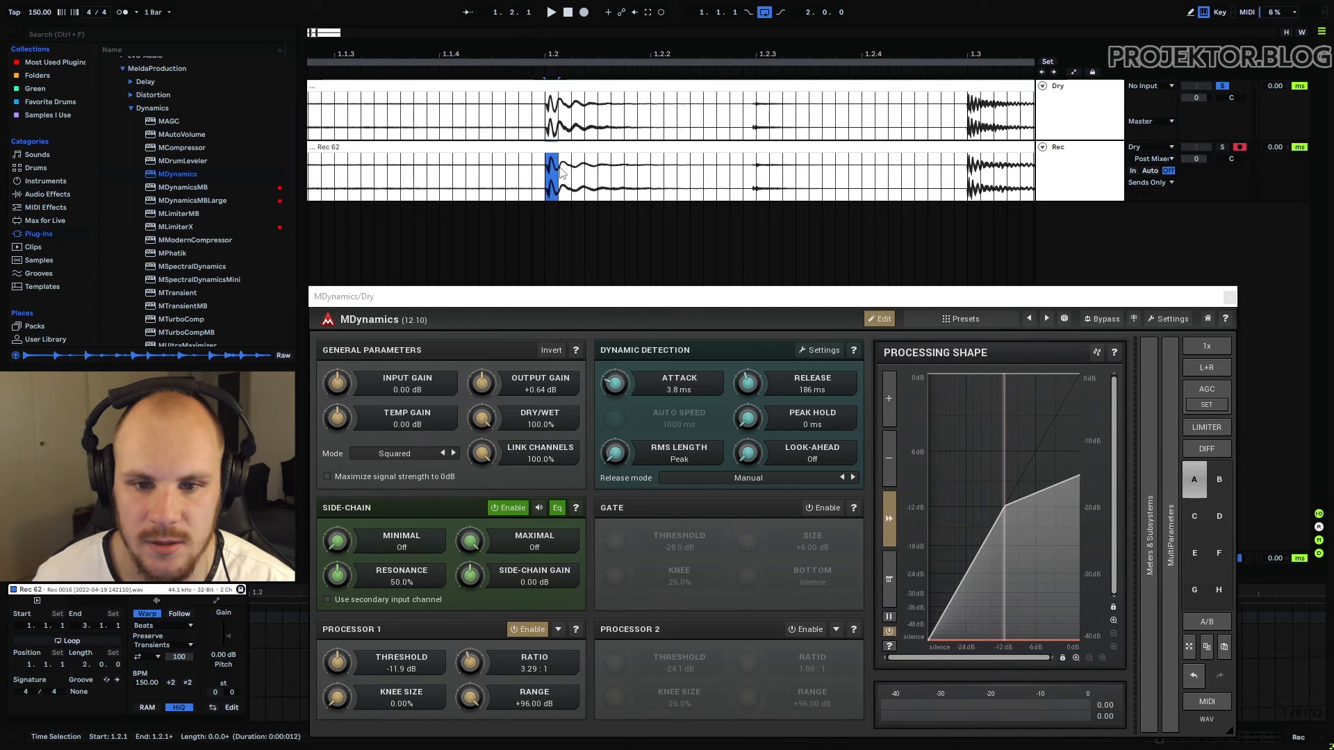
{"action": "left_click", "coordinate": [974, 174]}
{"action": "left_click_drag", "start_coordinate": [994, 54], "coordinate": [739, 56]}
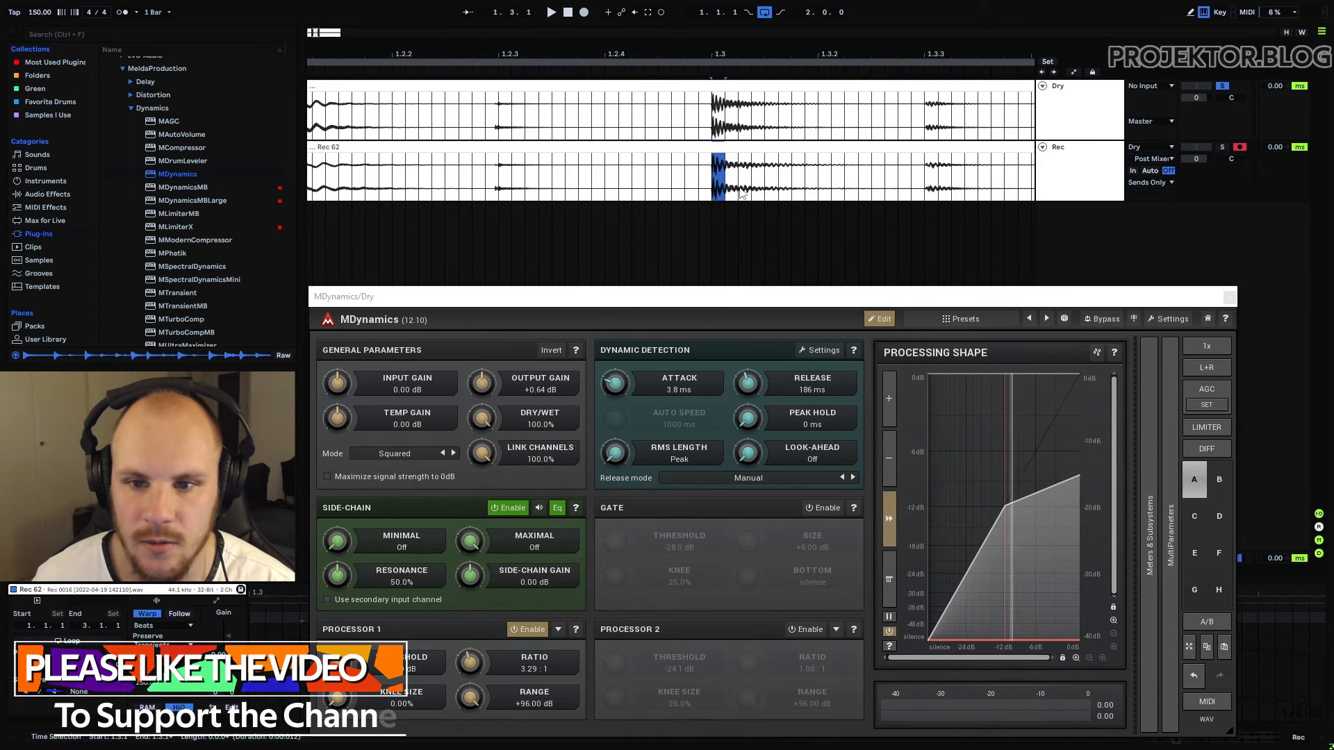
{"action": "left_click", "coordinate": [727, 167]}
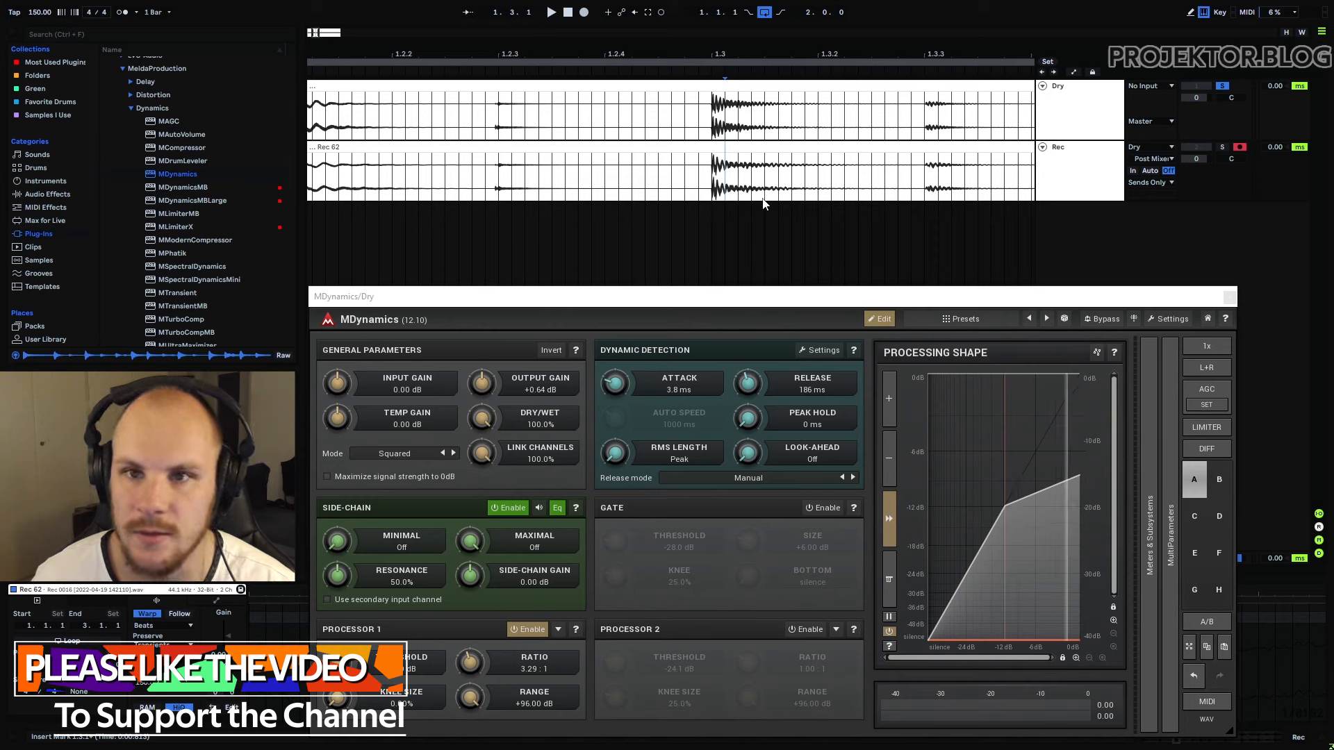
{"action": "left_click_drag", "start_coordinate": [746, 54], "coordinate": [628, 51]}
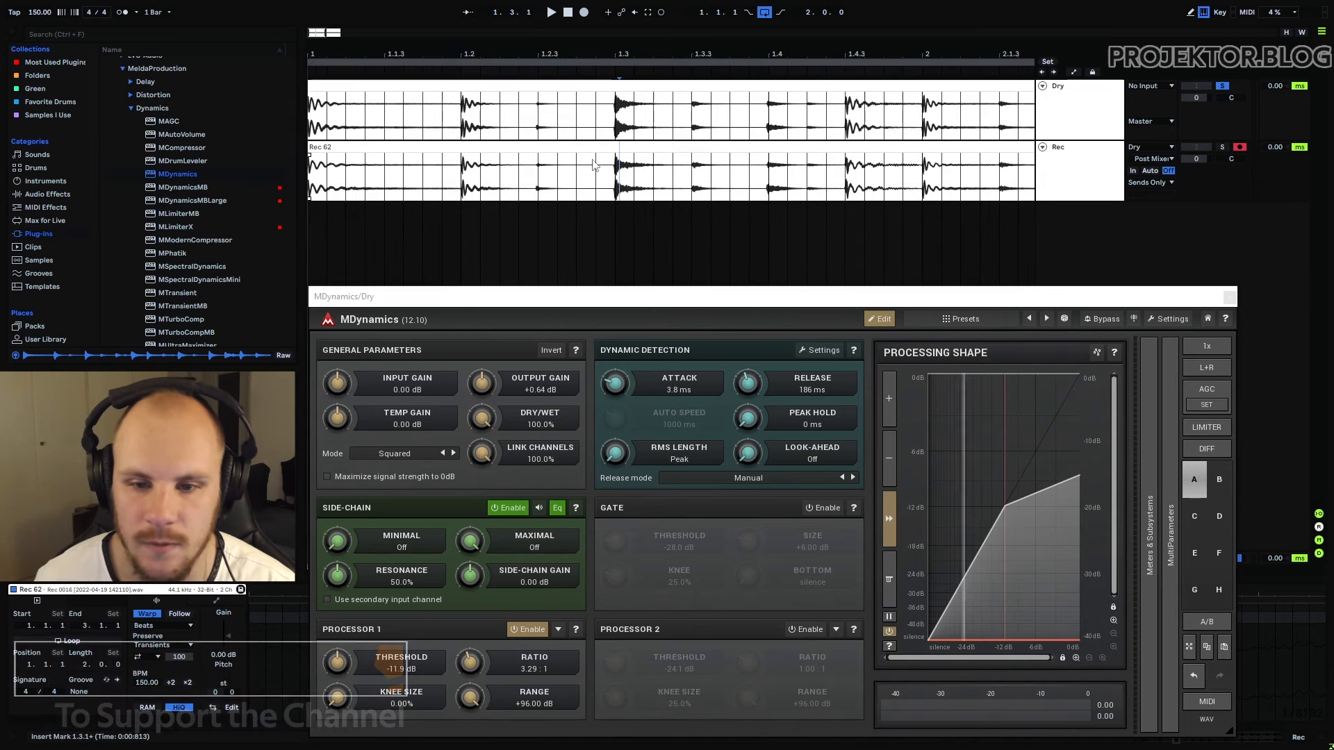
{"action": "left_click_drag", "start_coordinate": [513, 52], "coordinate": [497, 38]}
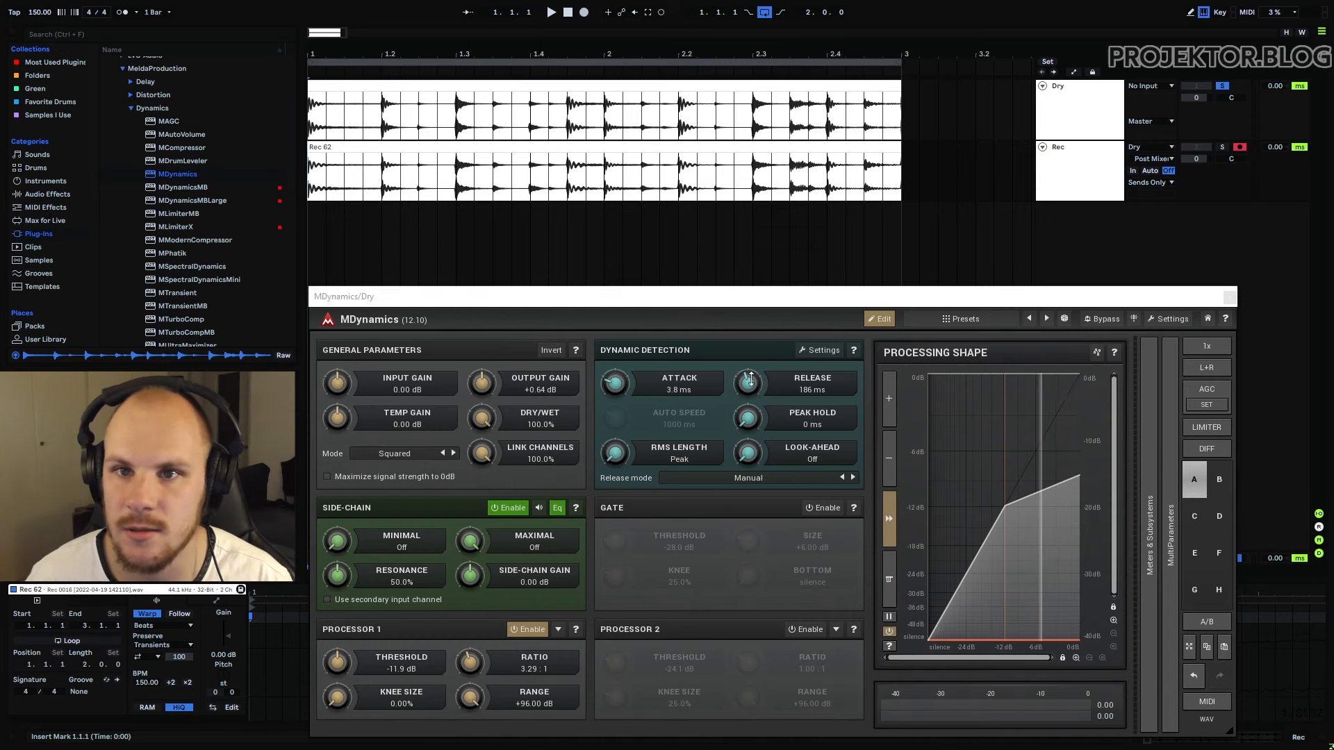
Step: Examine the Rec clip's hit at 1.4.3 up close, selecting the section just after its transient
{"action": "left_click_drag", "start_coordinate": [574, 57], "coordinate": [627, 195]}
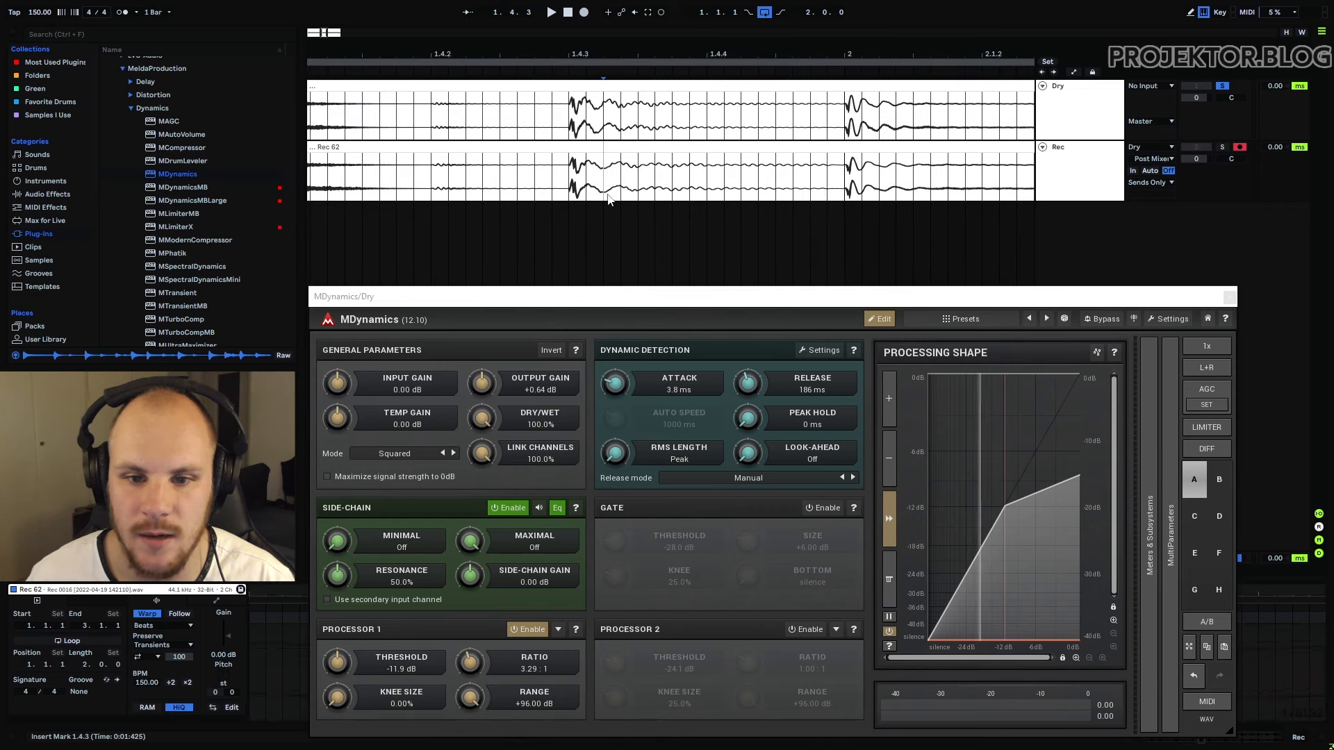
{"action": "left_click", "coordinate": [600, 175]}
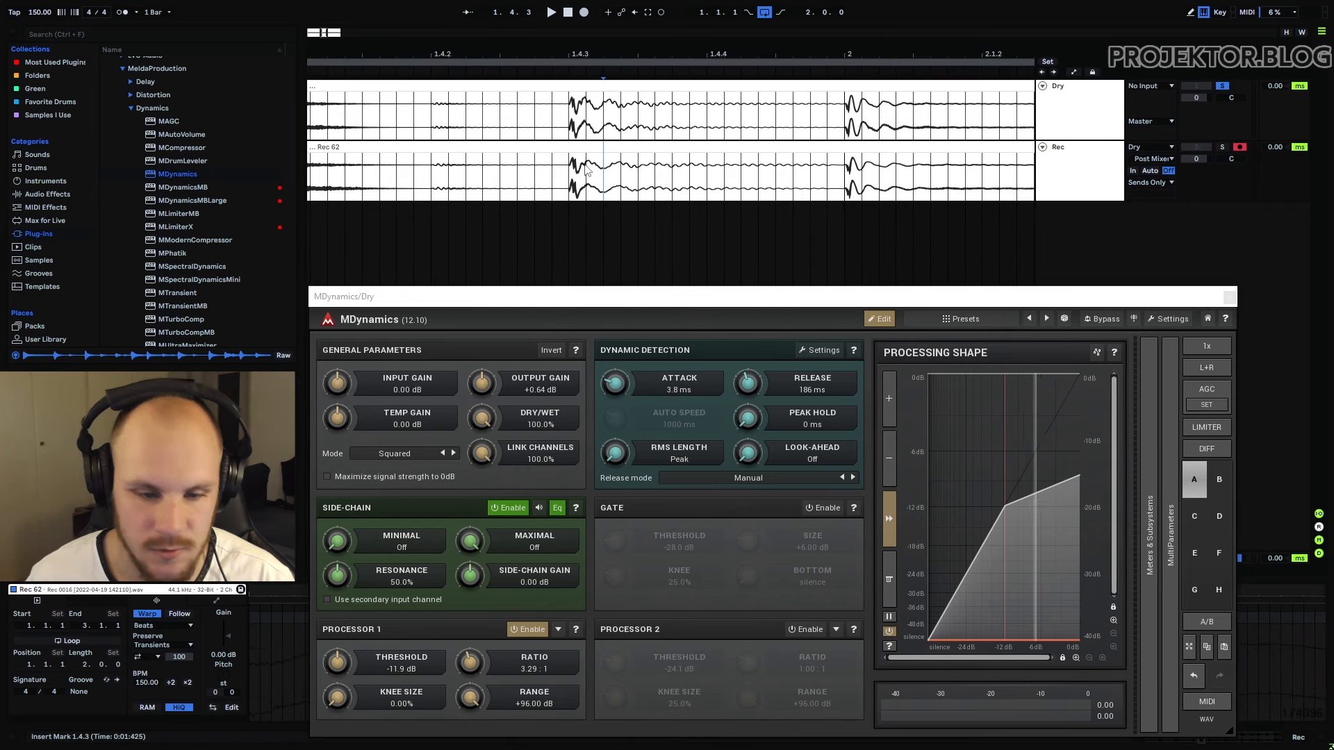
{"action": "left_click_drag", "start_coordinate": [577, 172], "coordinate": [611, 174]}
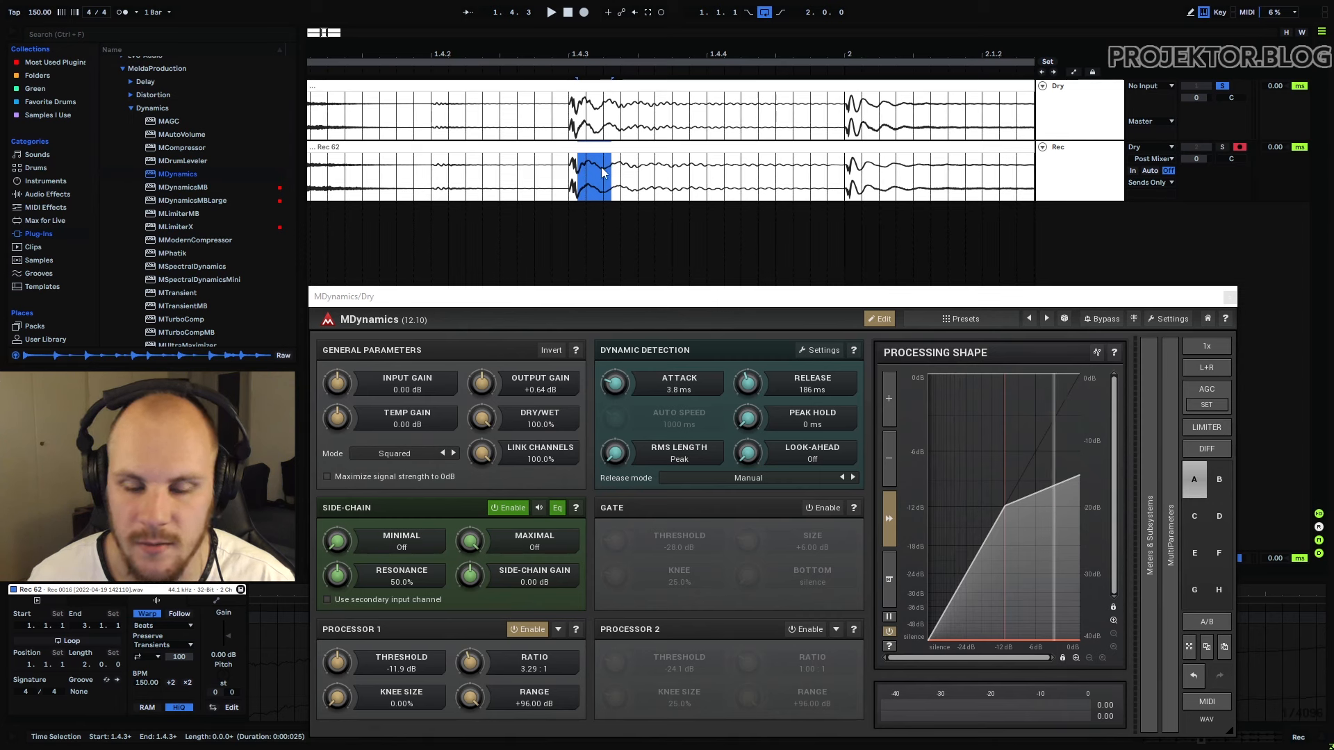
{"action": "left_click_drag", "start_coordinate": [580, 55], "coordinate": [582, 111]}
{"action": "left_click", "coordinate": [614, 170]}
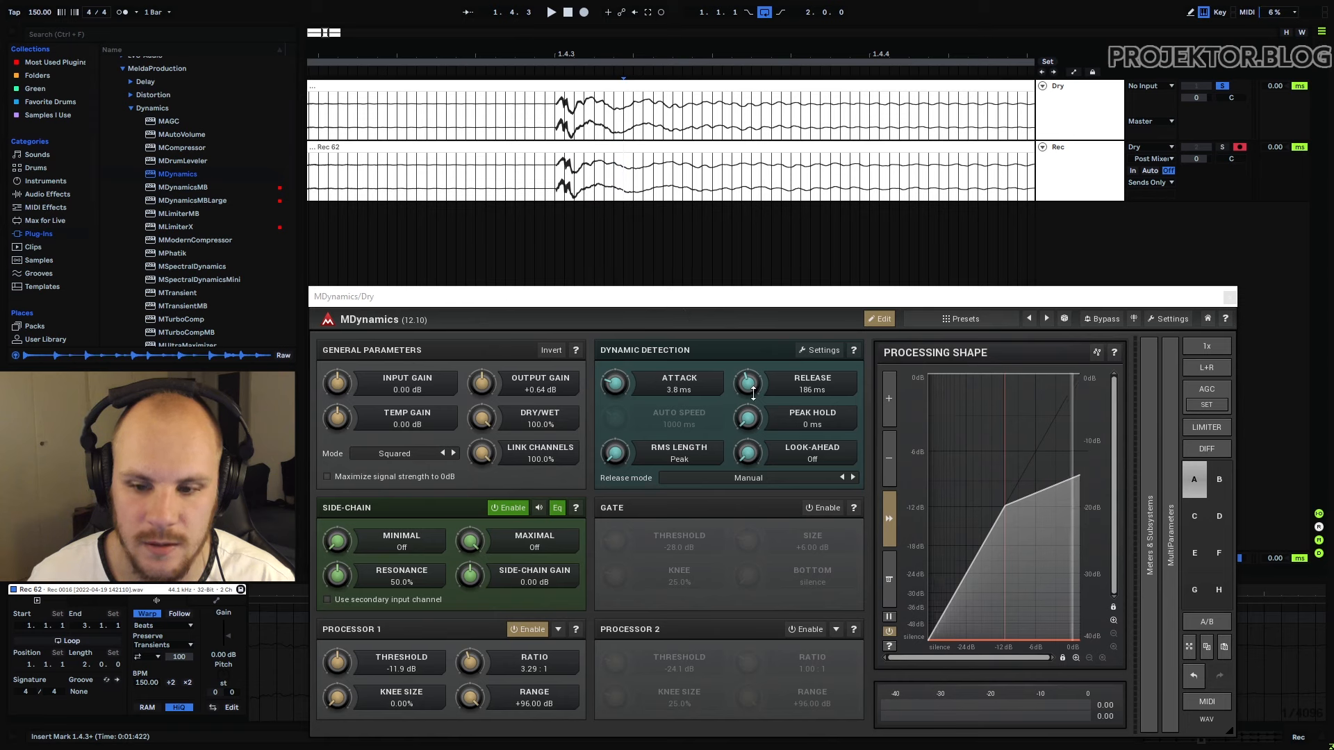
Step: Set the release to 2.5 ms and mark individual wave peaks following the Rec clip's hit at 1.4.3
{"action": "left_click_drag", "start_coordinate": [748, 383], "coordinate": [747, 400]}
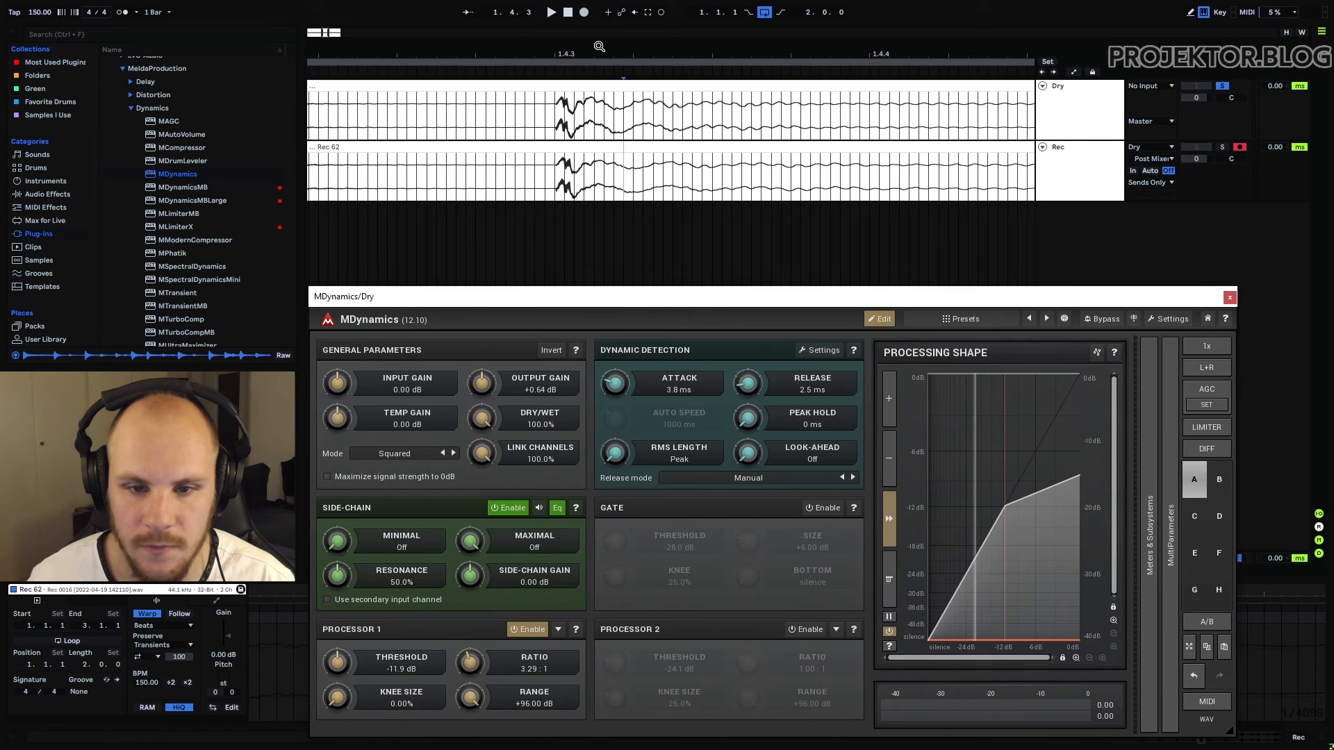
{"action": "mouse_move", "coordinate": [596, 50]}
{"action": "left_mouse_down"}
{"action": "mouse_move", "coordinate": [596, 30]}
{"action": "mouse_move", "coordinate": [598, 45]}
{"action": "left_mouse_up"}
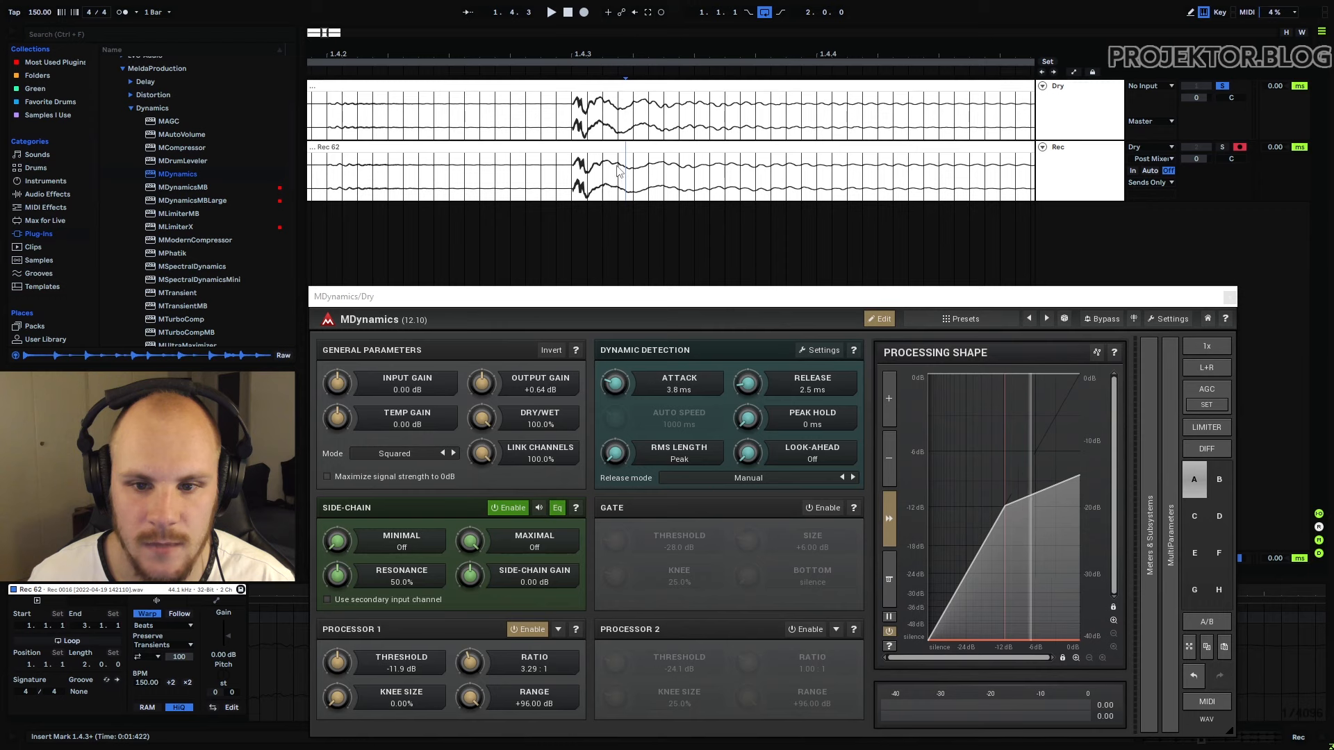
{"action": "left_click_drag", "start_coordinate": [618, 167], "coordinate": [626, 166]}
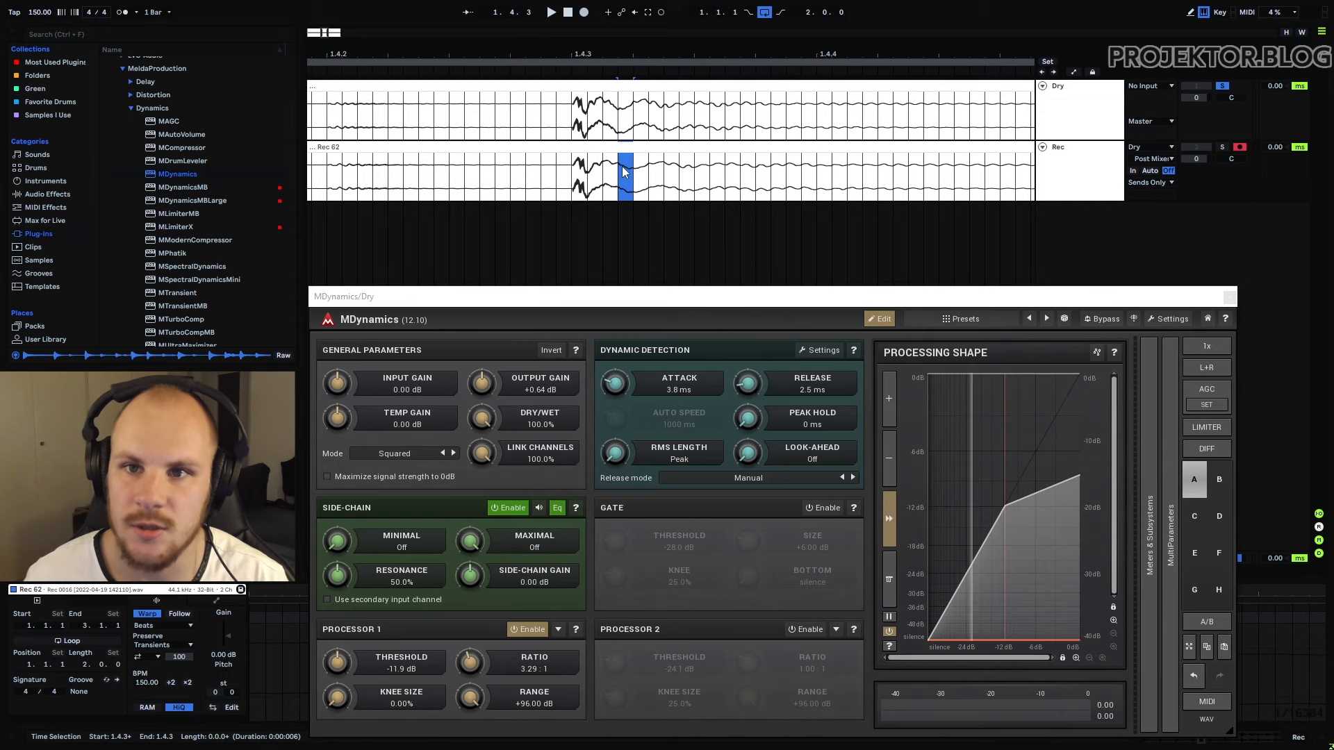
{"action": "left_click_drag", "start_coordinate": [649, 171], "coordinate": [674, 170]}
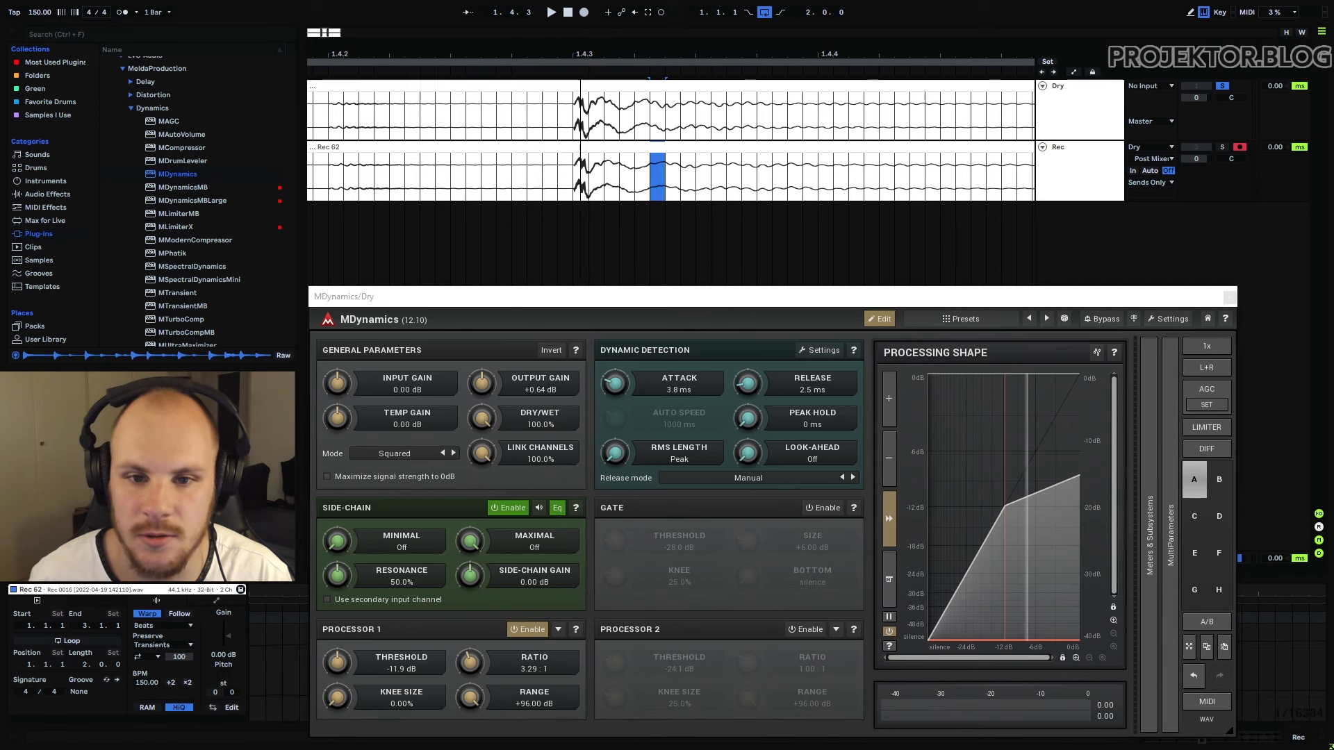
Step: Move the insert point back to 1.1.1 and set MDynamics' attack to 0 ms
{"action": "key", "text": "w"}
{"action": "left_click", "coordinate": [310, 171]}
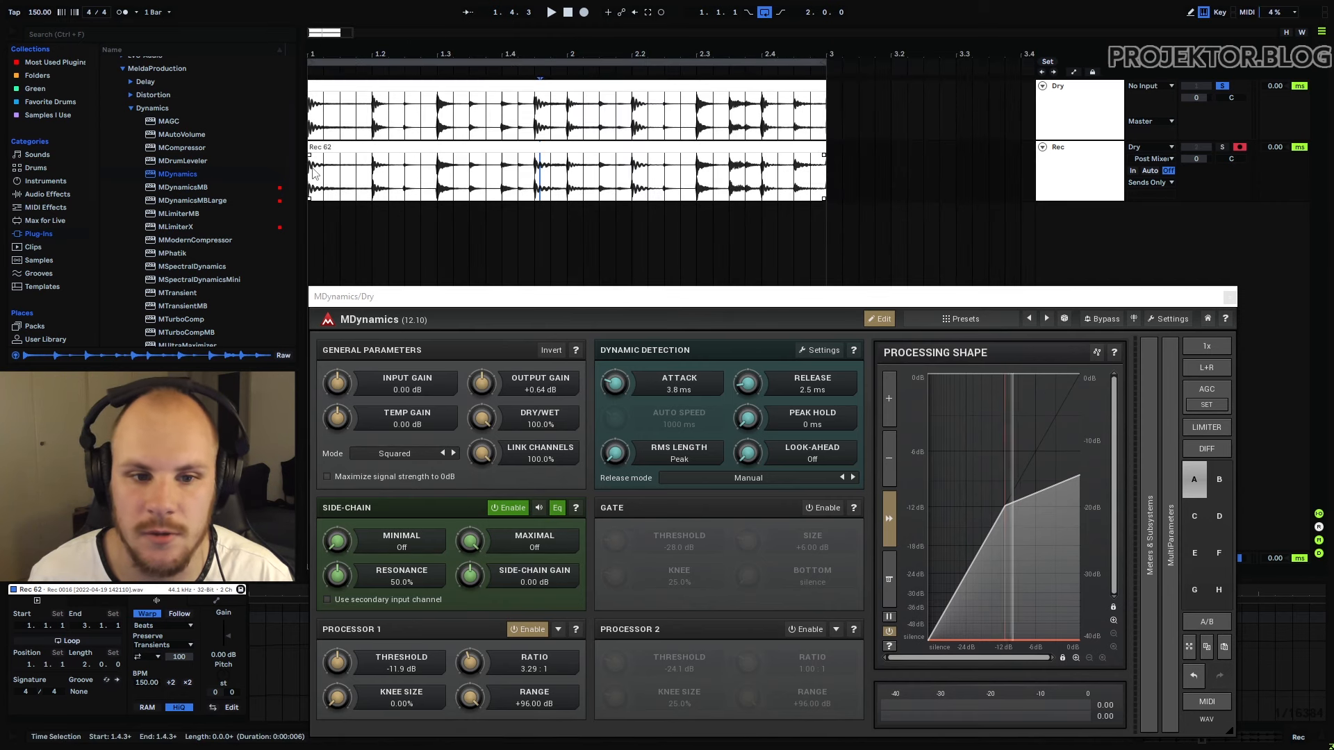
{"action": "left_click_drag", "start_coordinate": [614, 384], "coordinate": [615, 431]}
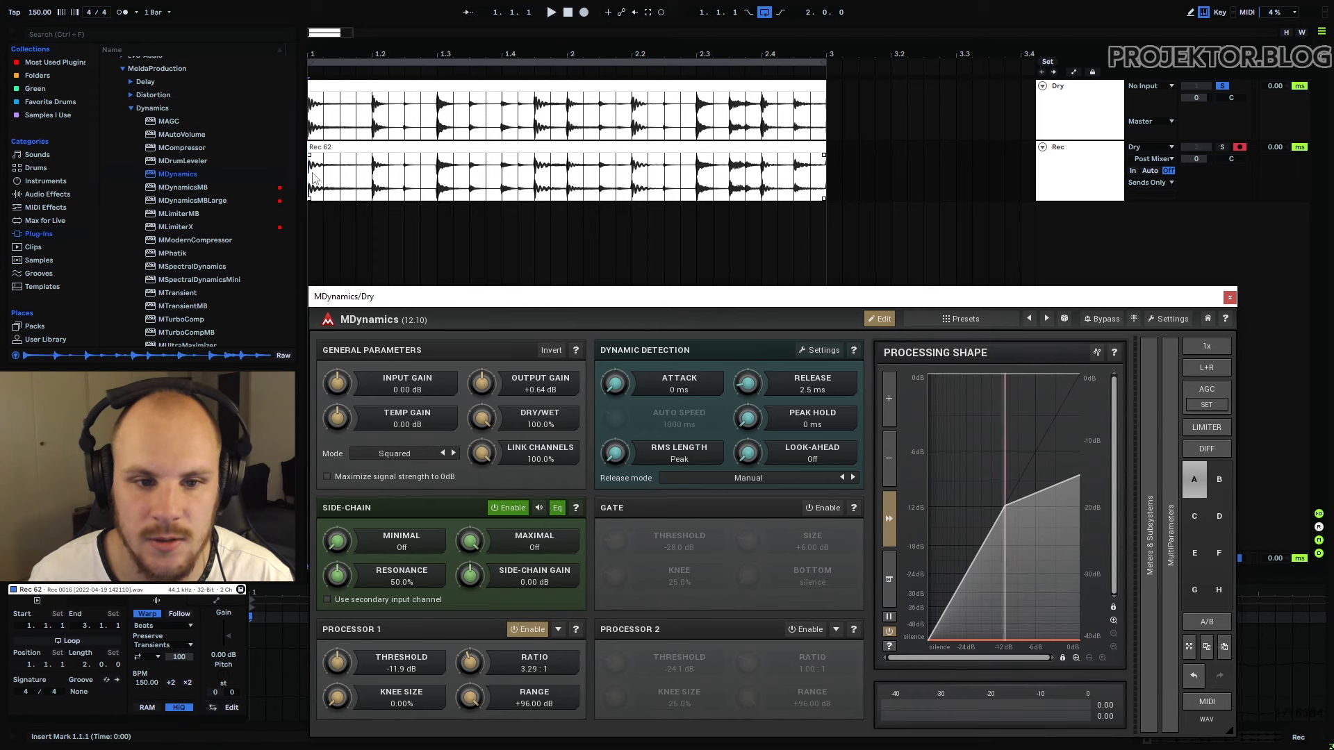
Step: Record the loop onto the Rec track again, shortening the release to 1.7 ms while recording
{"action": "left_click", "coordinate": [569, 14]}
{"action": "left_click", "coordinate": [583, 14]}
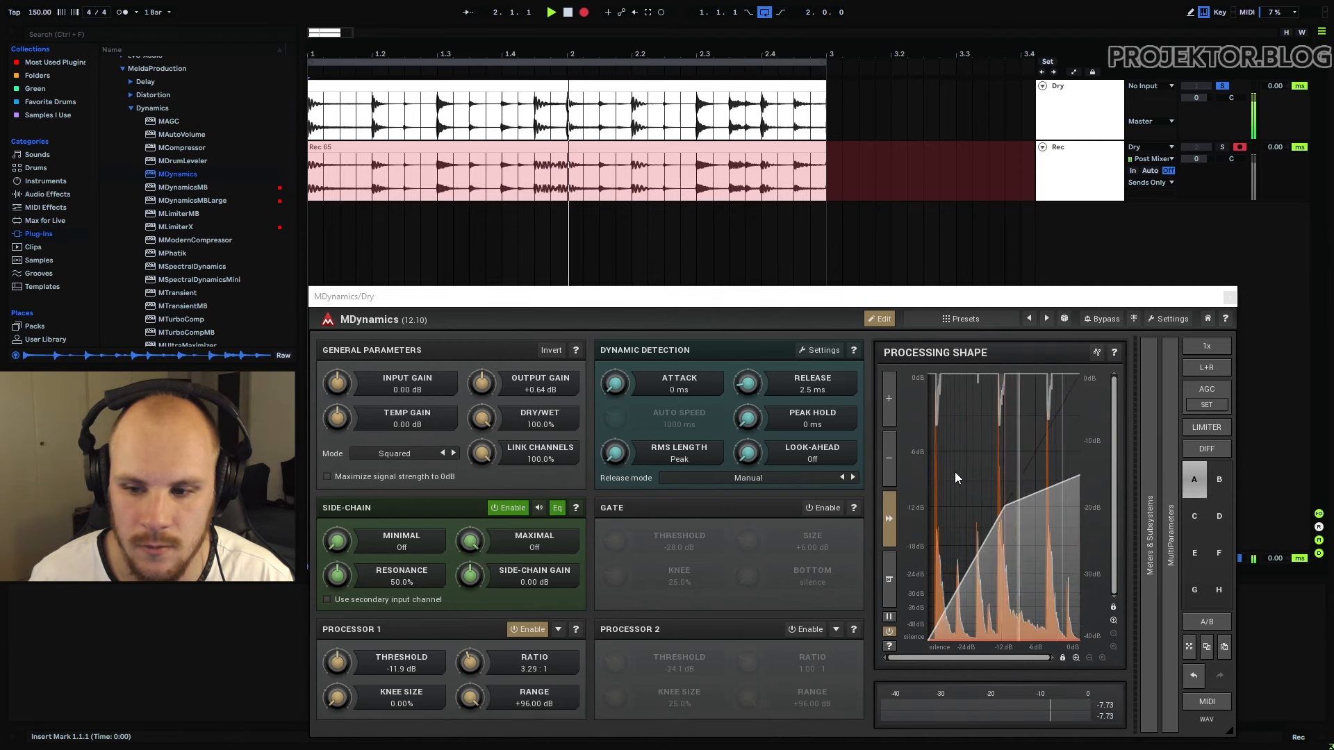
{"action": "left_click_drag", "start_coordinate": [749, 385], "coordinate": [749, 396]}
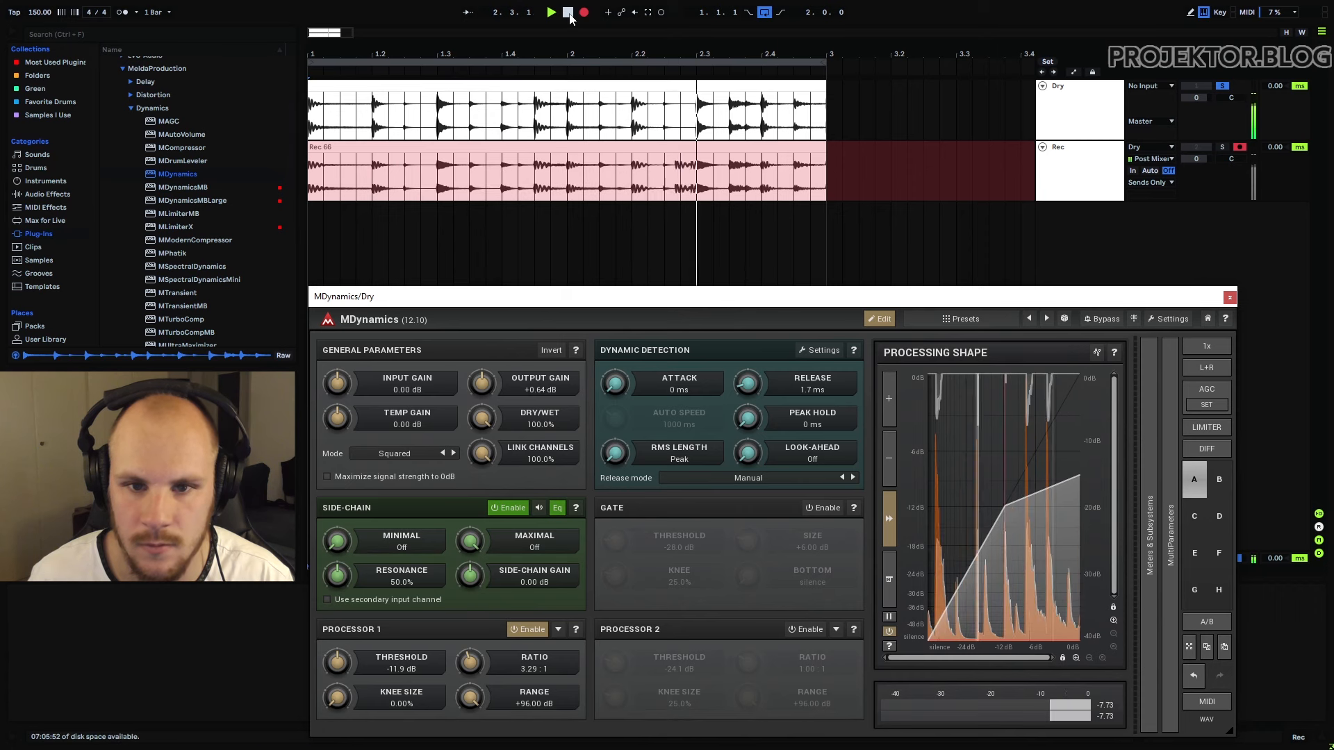
{"action": "key", "text": "space"}
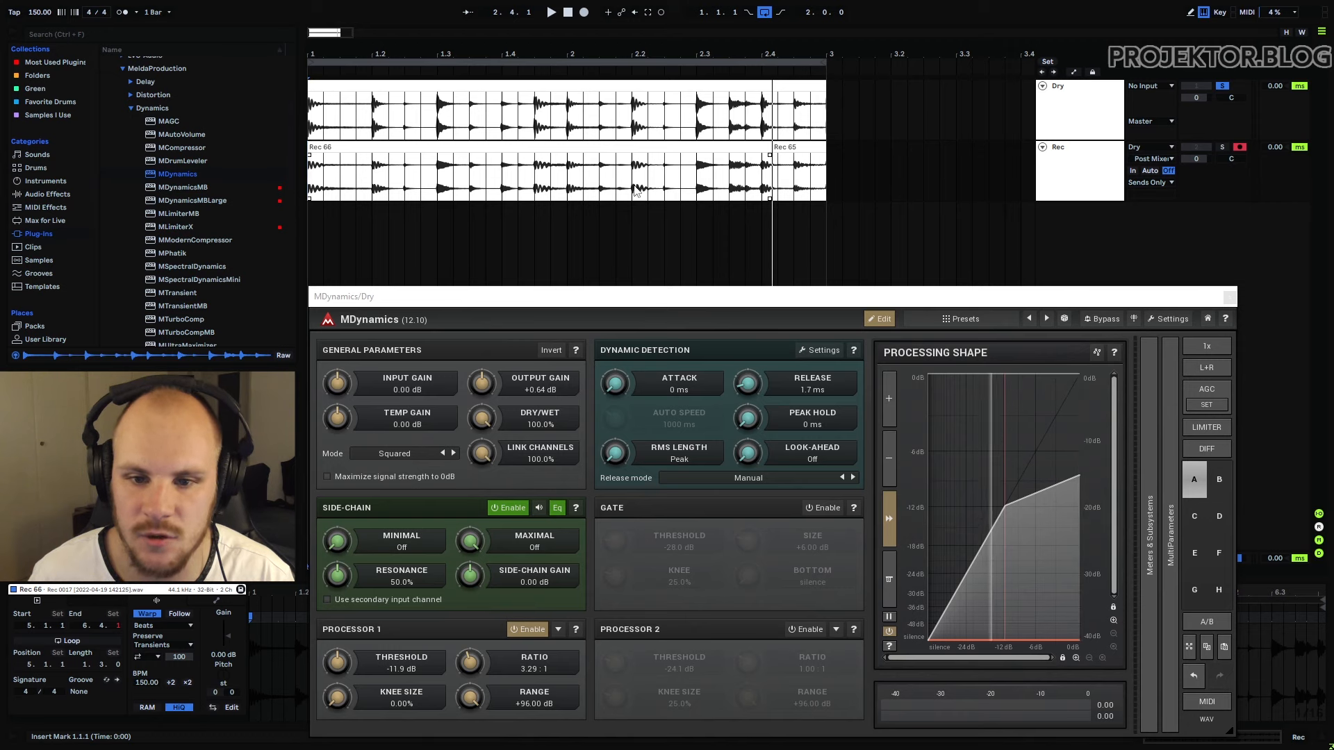
Step: Play short bursts from 2.3.3 and pause the processing shape display to examine how gain reduction follows the waveform
{"action": "left_click", "coordinate": [642, 197]}
{"action": "left_click", "coordinate": [734, 194]}
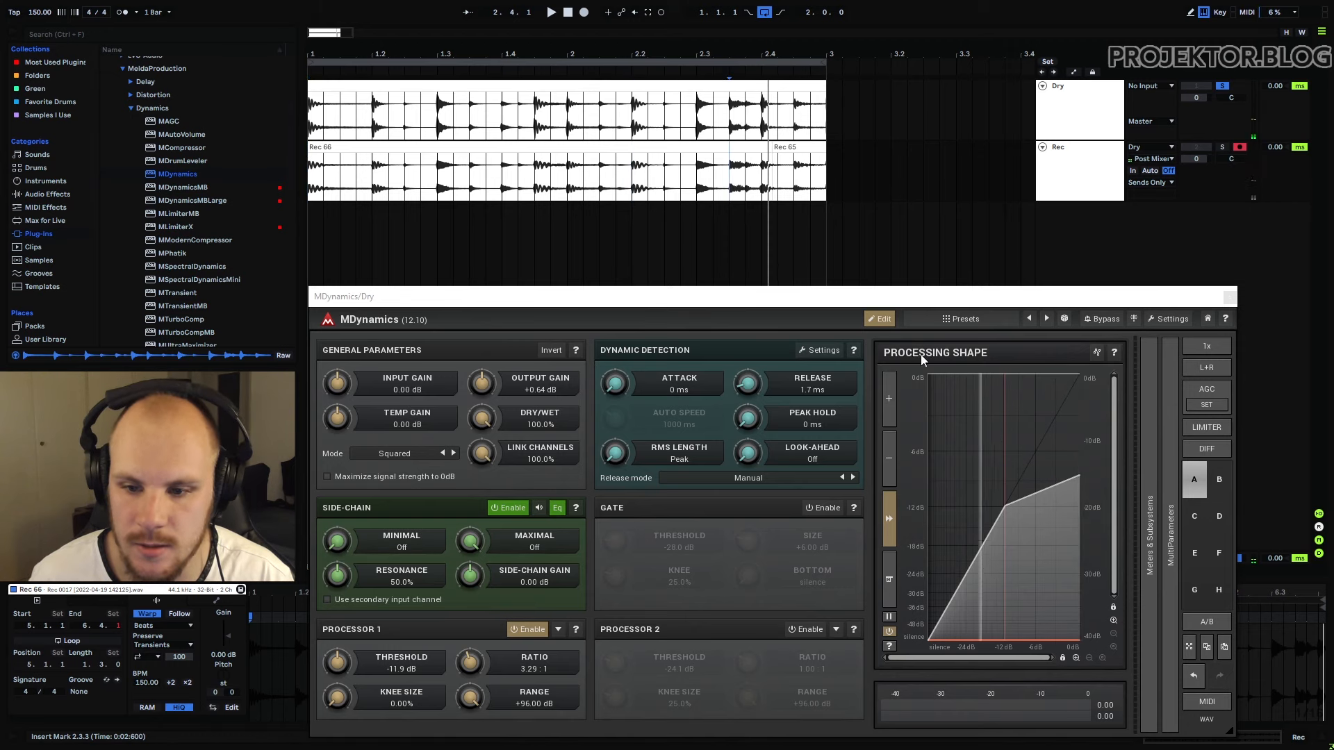
{"action": "left_click", "coordinate": [890, 404]}
{"action": "key", "text": "space"}
{"action": "key", "text": "space"}
{"action": "key", "text": "space"}
{"action": "key", "text": "space"}
{"action": "key", "text": "space"}
{"action": "key", "text": "space"}
{"action": "key", "text": "space"}
{"action": "key", "text": "space"}
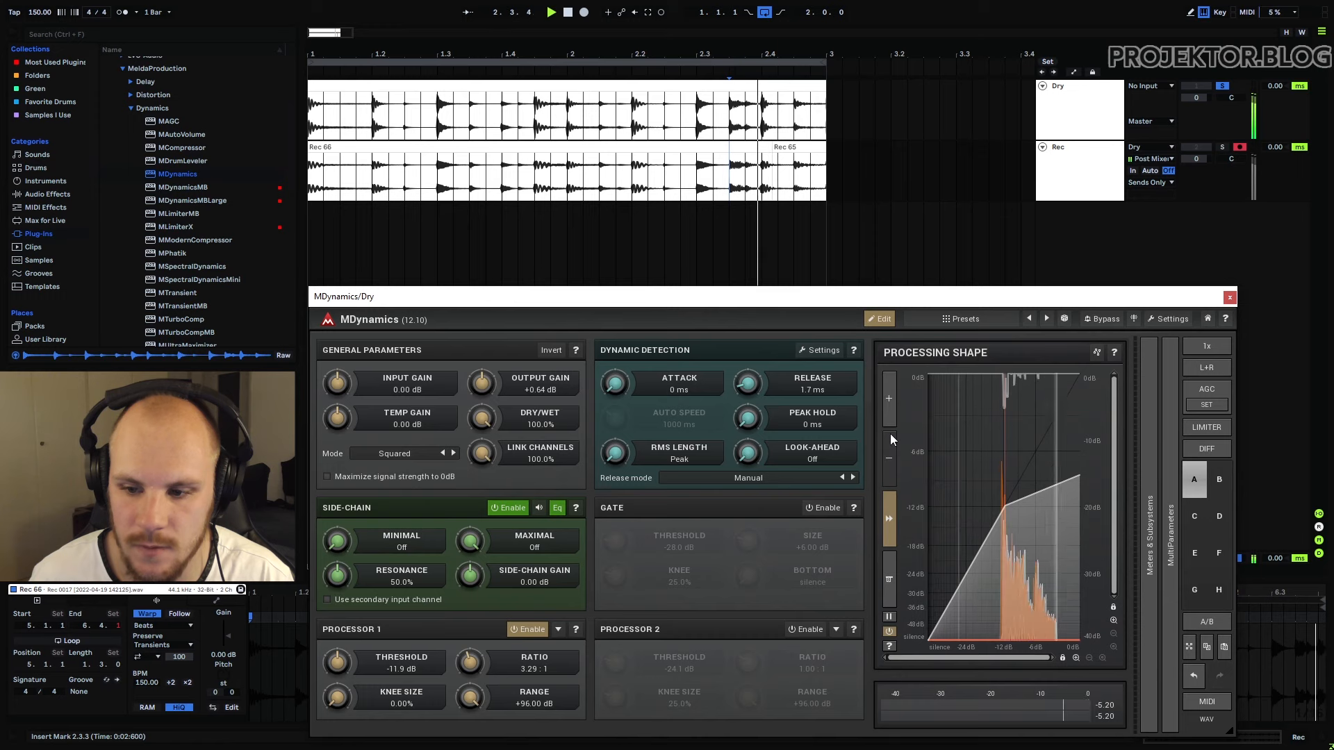
{"action": "left_click", "coordinate": [888, 615]}
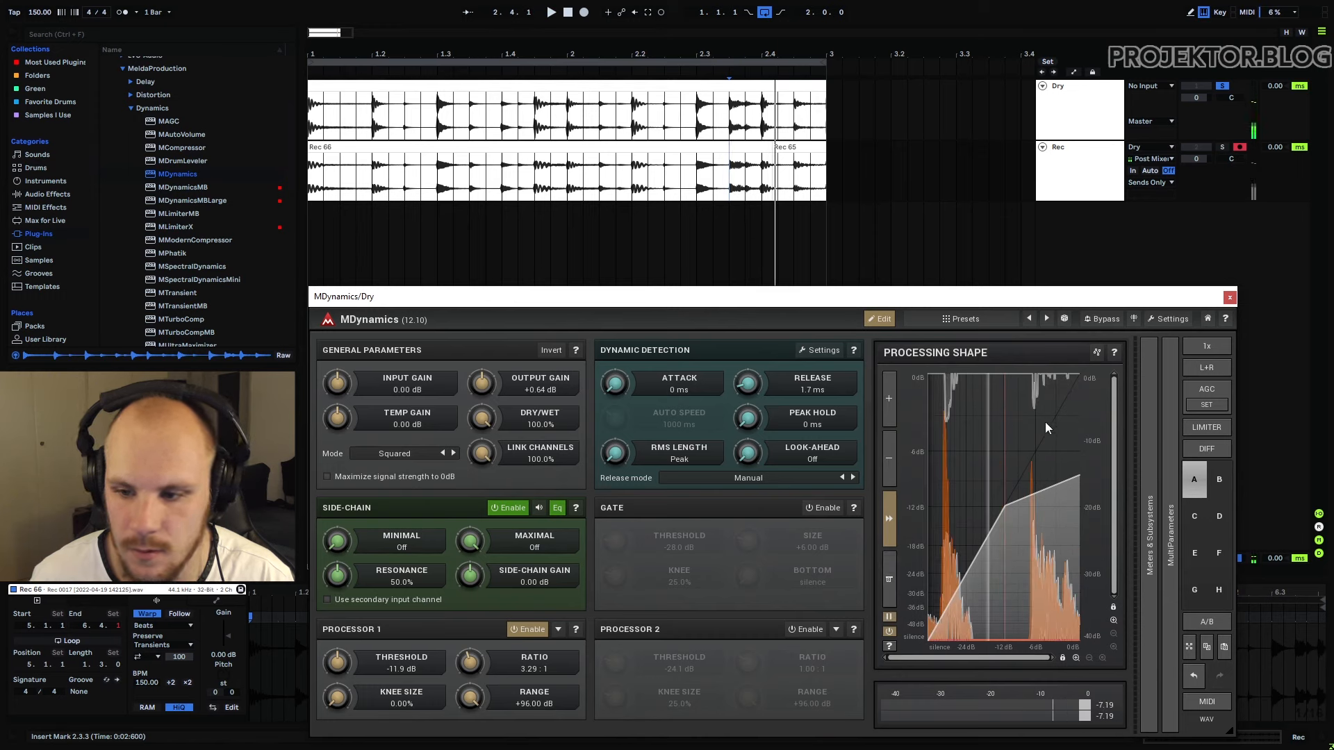